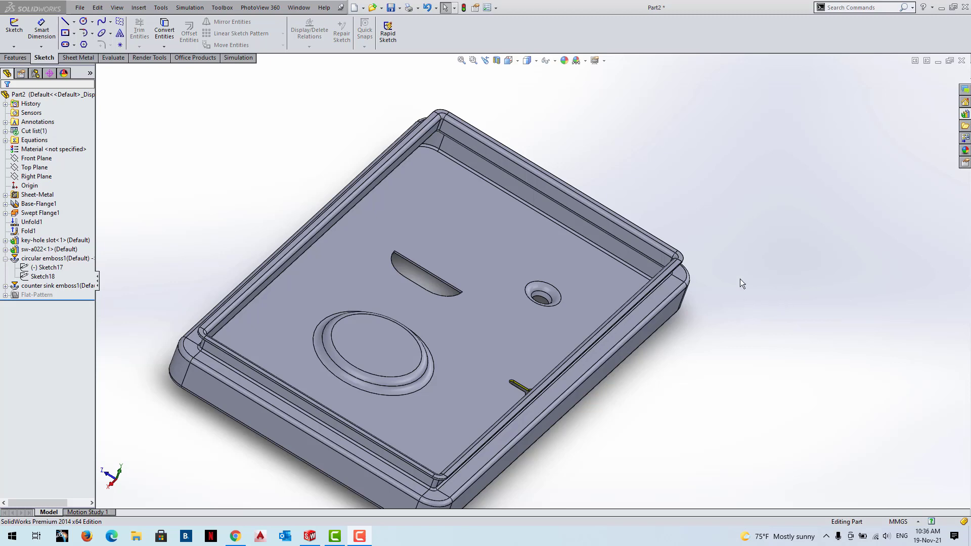
Select Counter Sink Emboss1 in the FeatureManager tree and bring up the Features tools
middle_click_drag(657, 304, 568, 319)
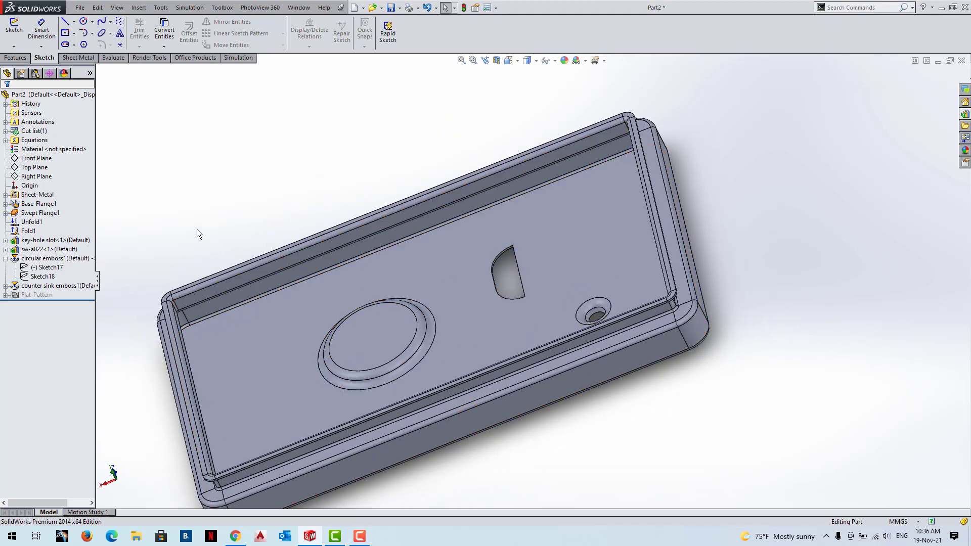
left_click(56, 286)
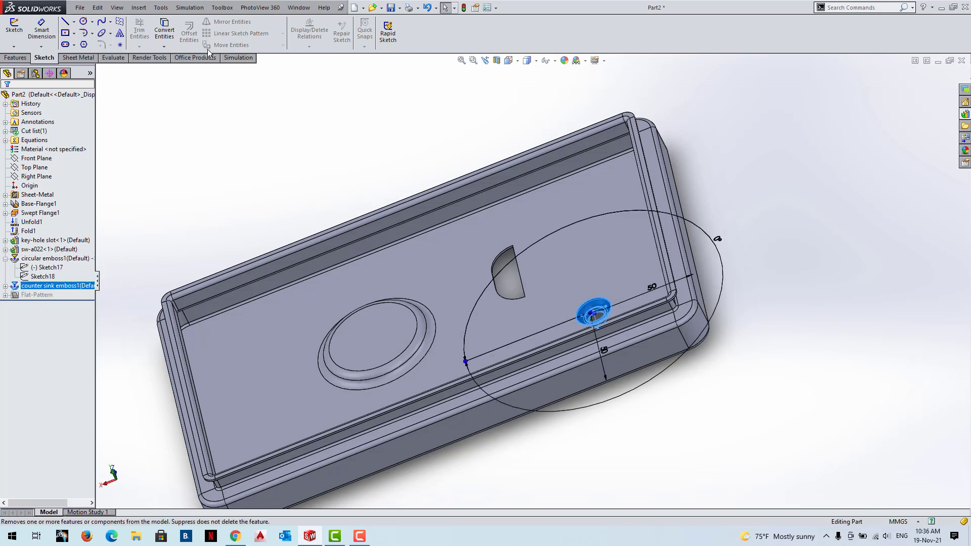
left_click(14, 59)
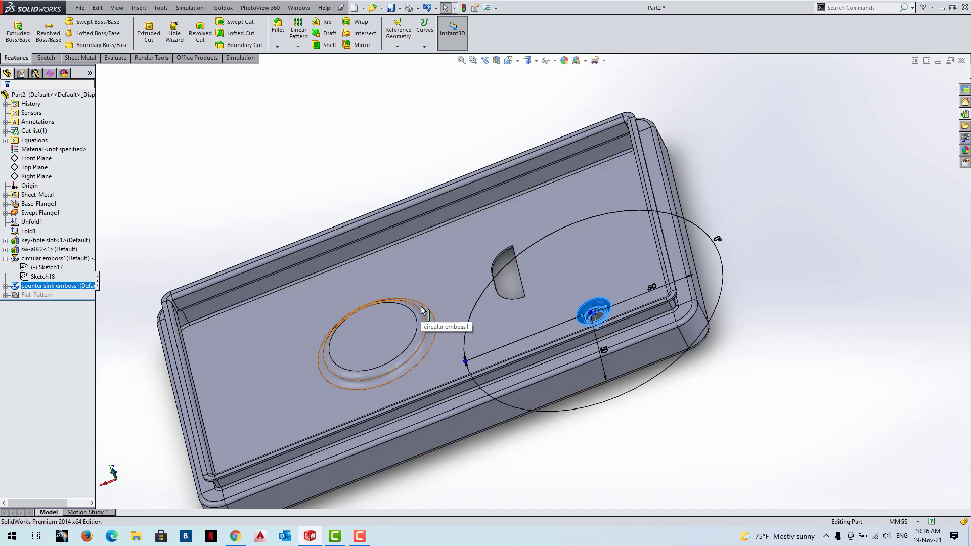
Linear-pattern the countersink emboss along the short tray edge: 3 instances, 40 mm apart
left_click(294, 44)
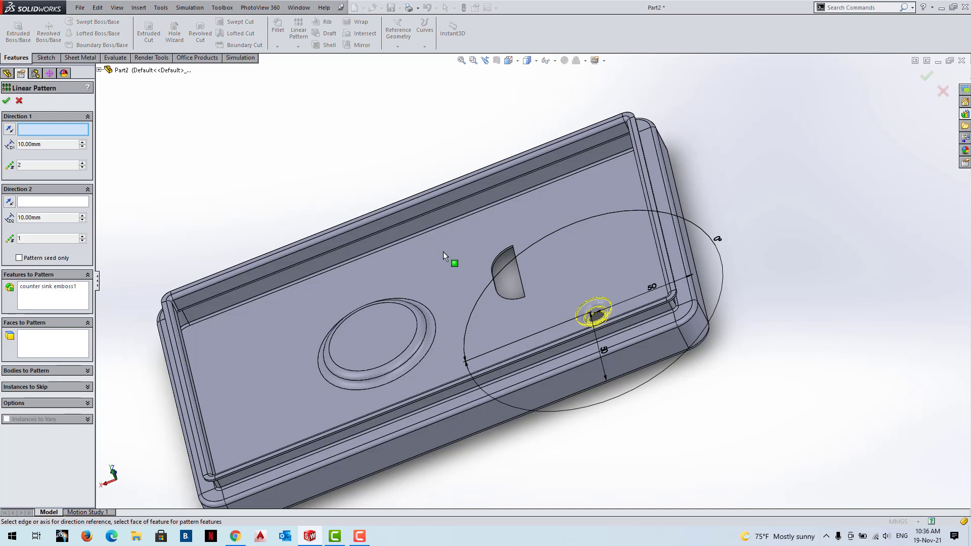
middle_click_drag(254, 152, 290, 154)
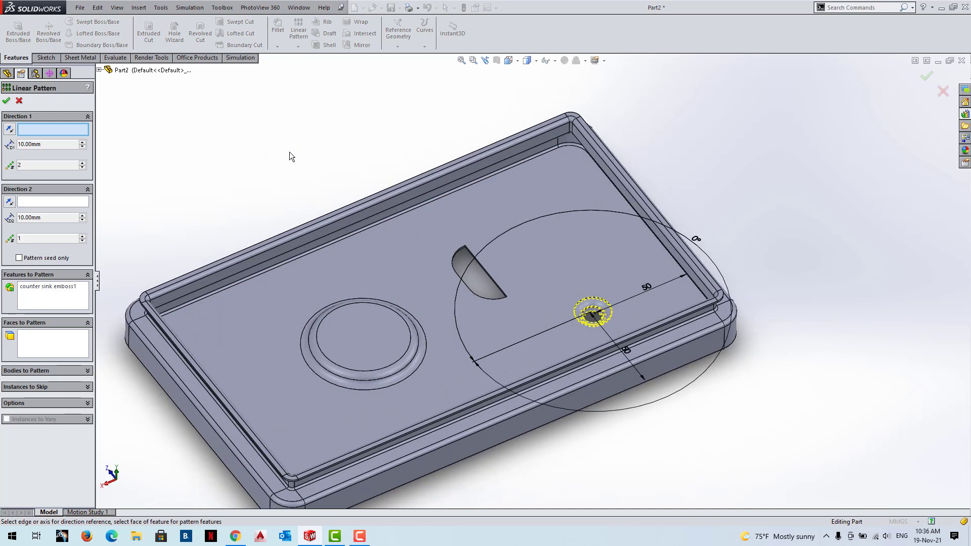
left_click(637, 202)
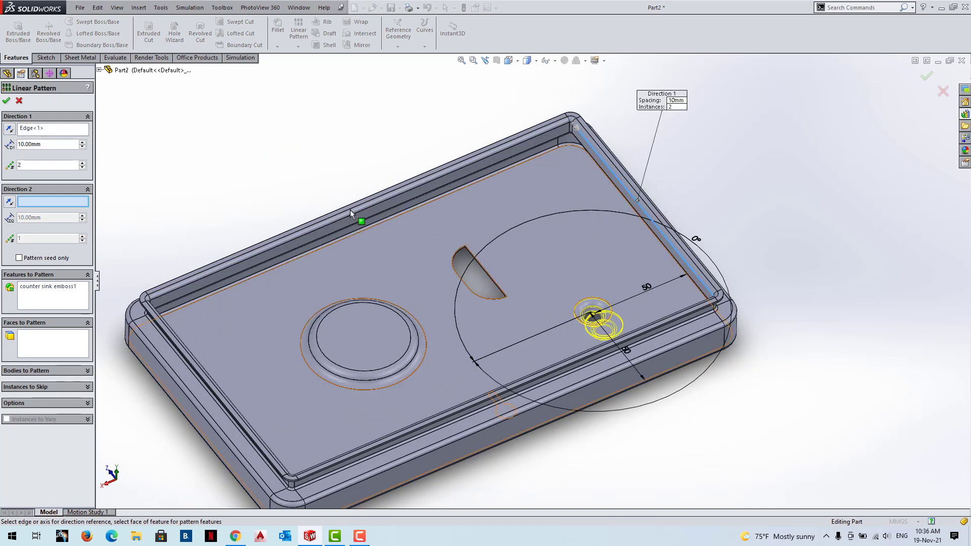
left_click(82, 163)
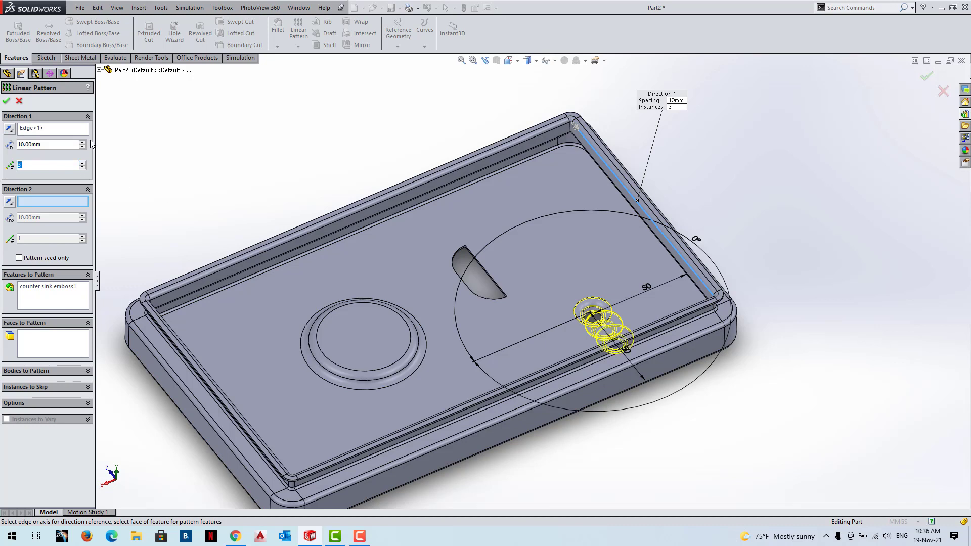
left_click(82, 142)
left_click(82, 143)
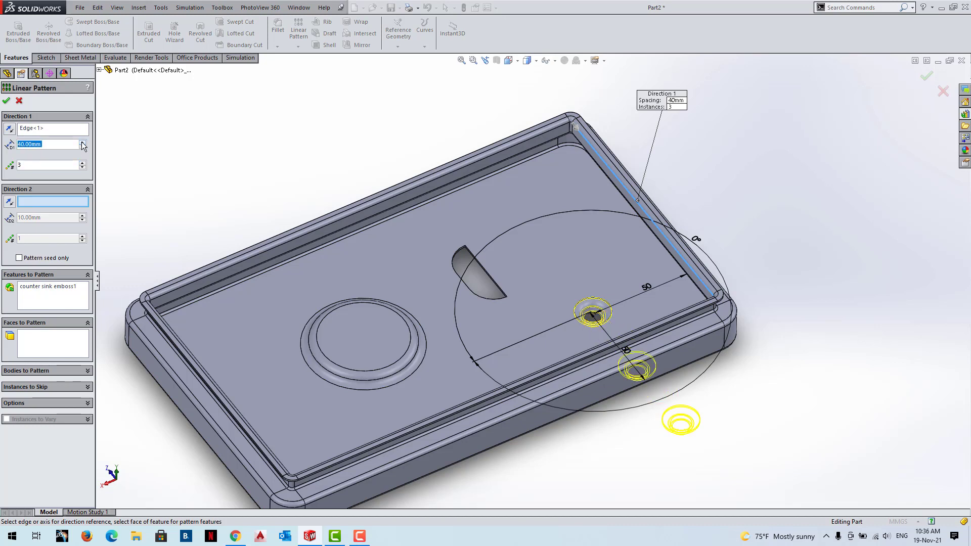
left_click(82, 143)
left_click(9, 130)
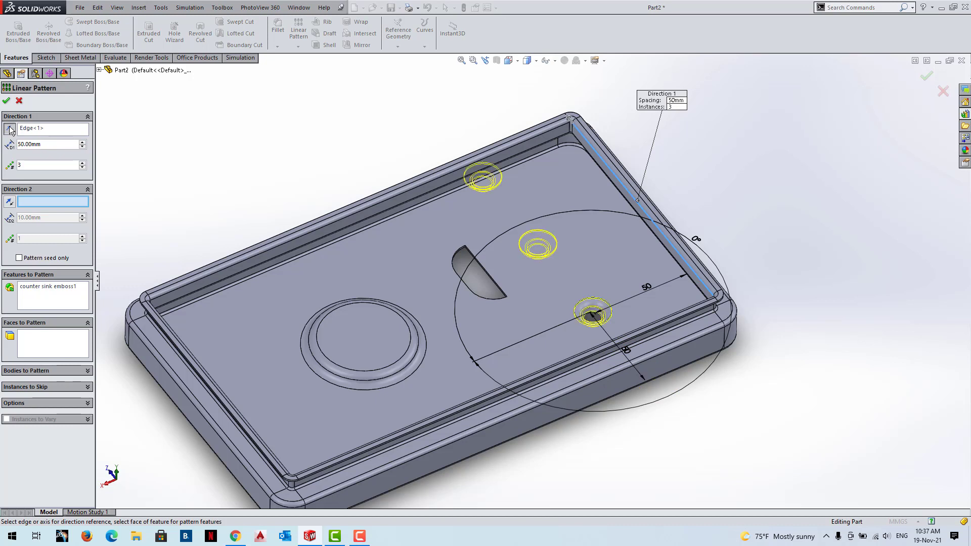
left_click(83, 147)
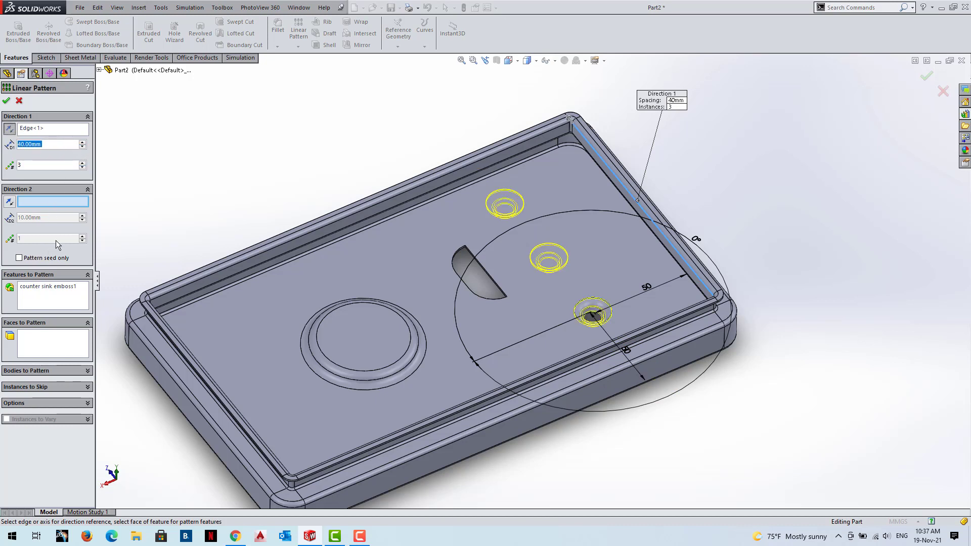
Add the long tray edge as second direction with 3 instances at 30 mm, then accept
left_click(70, 202)
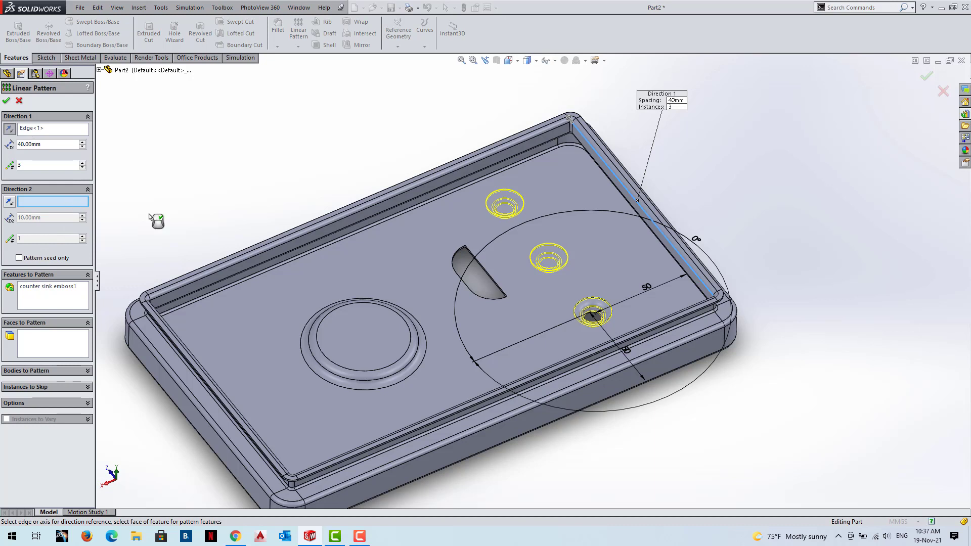
left_click(325, 245)
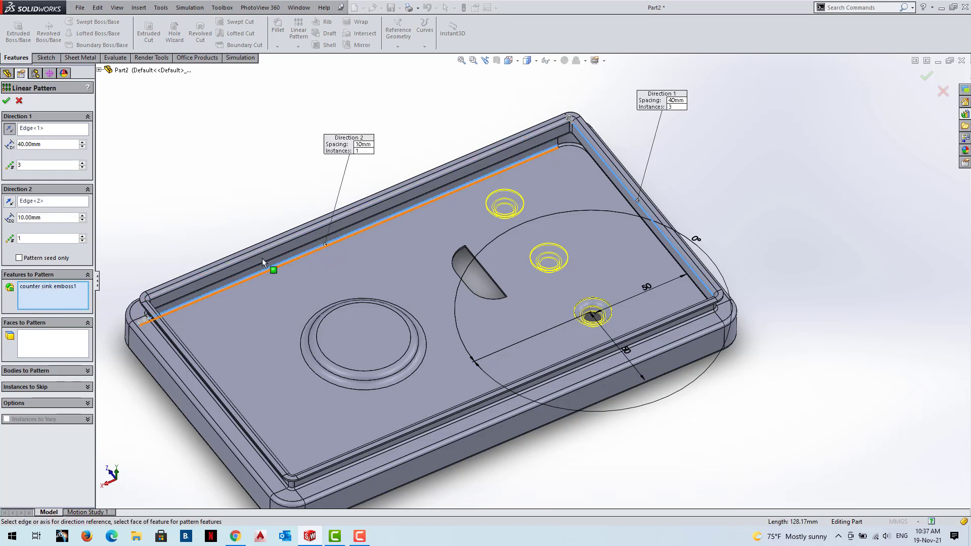
left_click(82, 236)
left_click(82, 236)
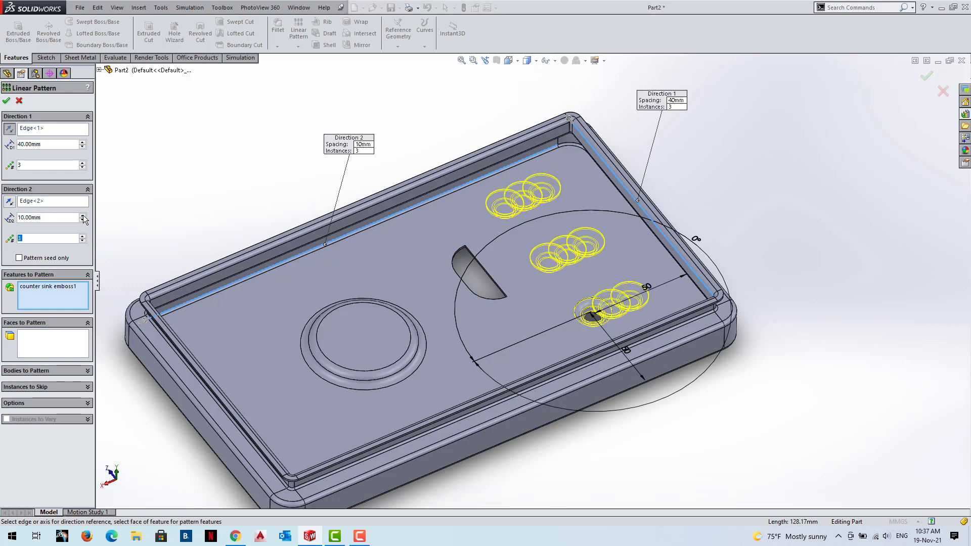
left_click(82, 215)
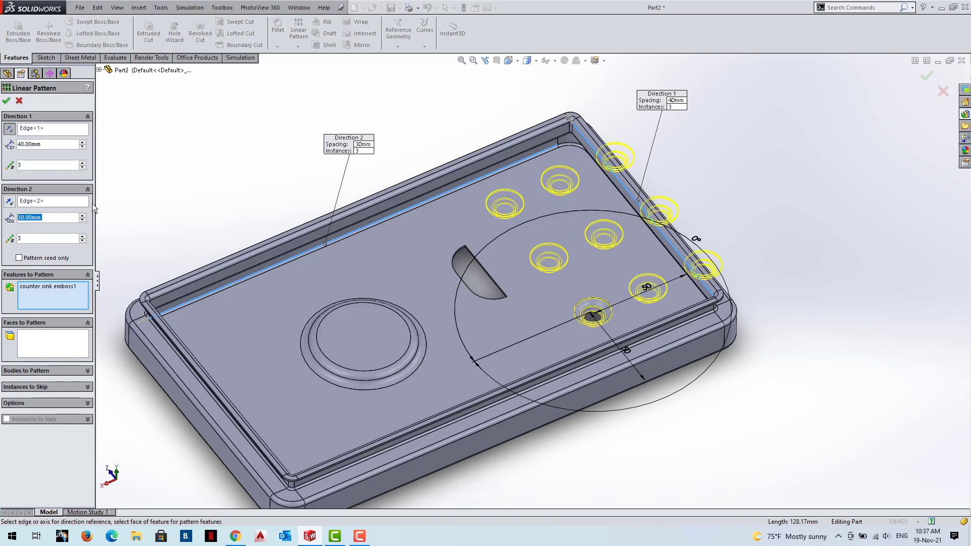
left_click(10, 203)
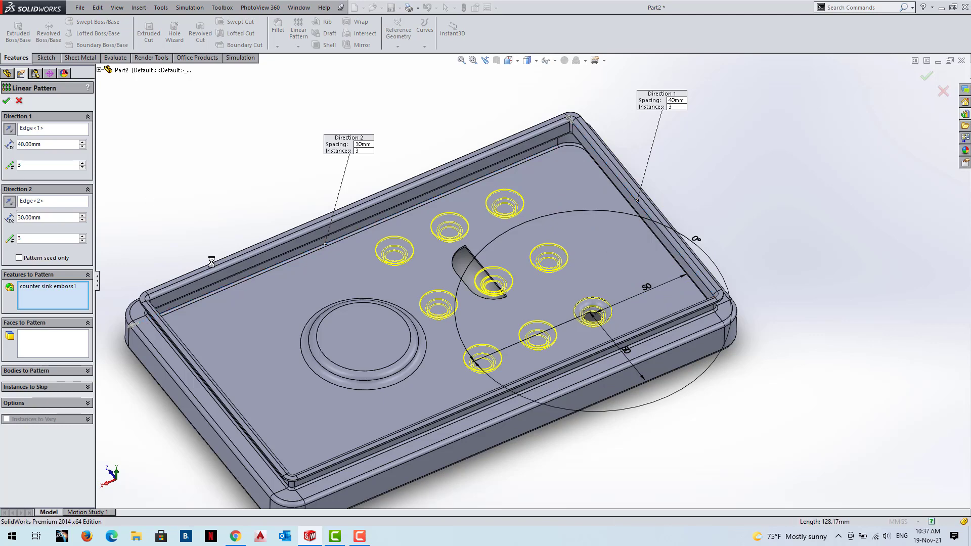
key("Return")
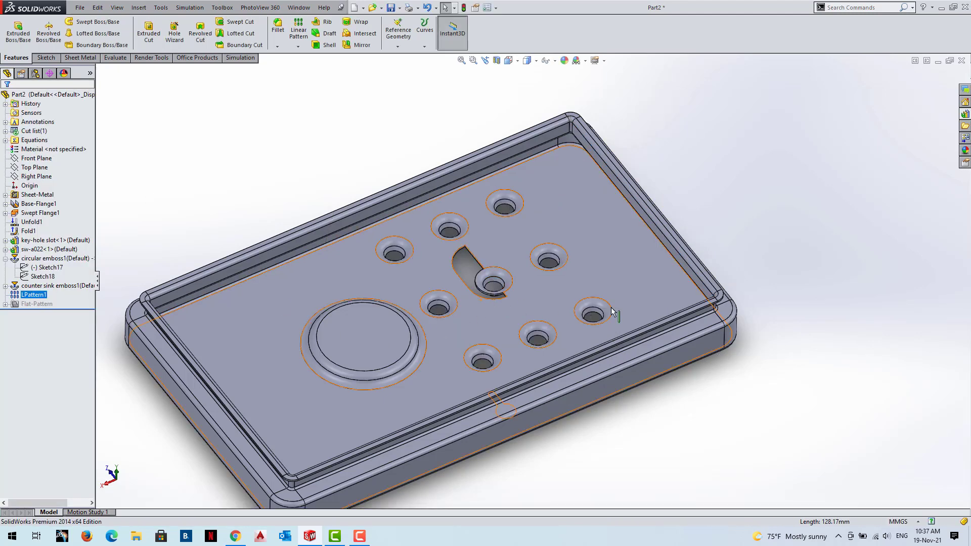
Close the patterned tray part without saving and start a new document
mouse_move(784, 235)
middle_mouse_down()
mouse_move(746, 277)
mouse_move(772, 368)
middle_mouse_up()
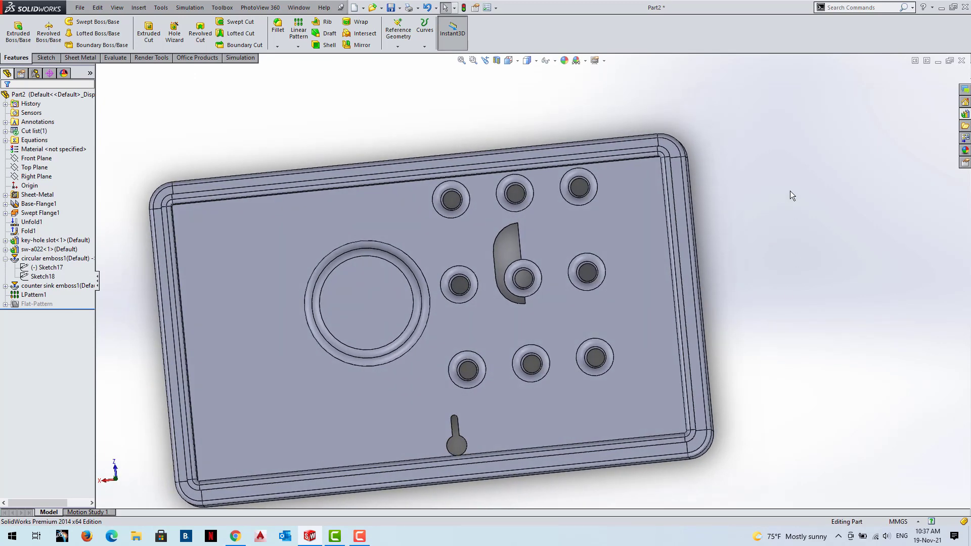
left_click(961, 60)
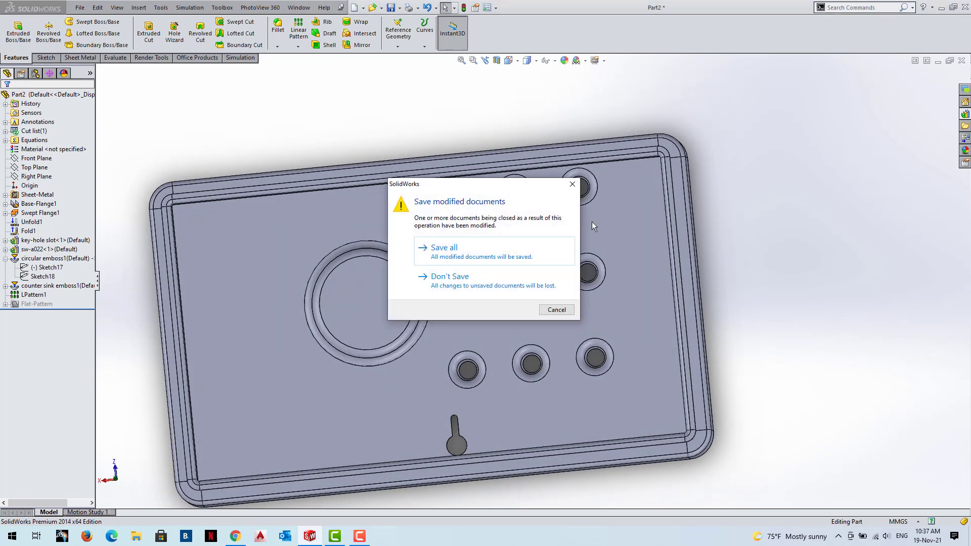
left_click(497, 279)
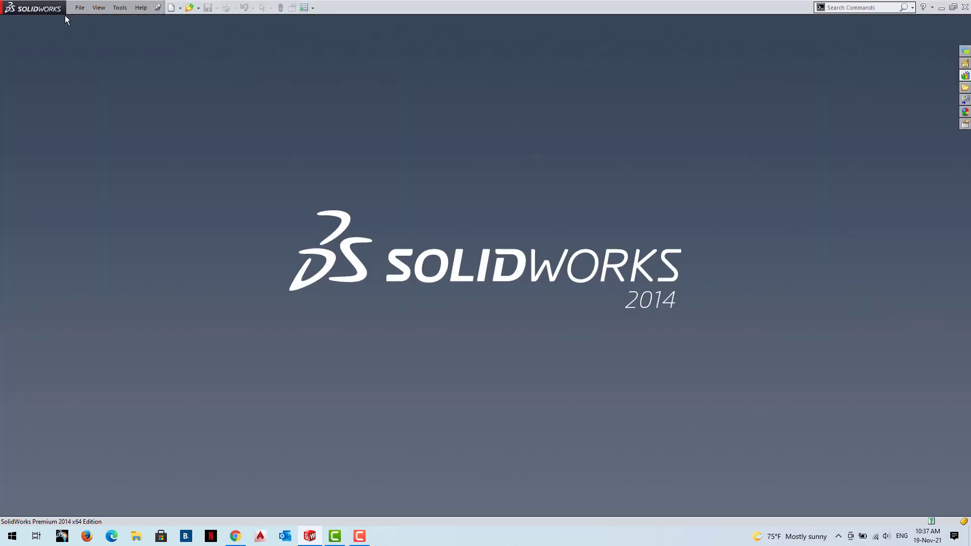
left_click(80, 7)
left_click(99, 20)
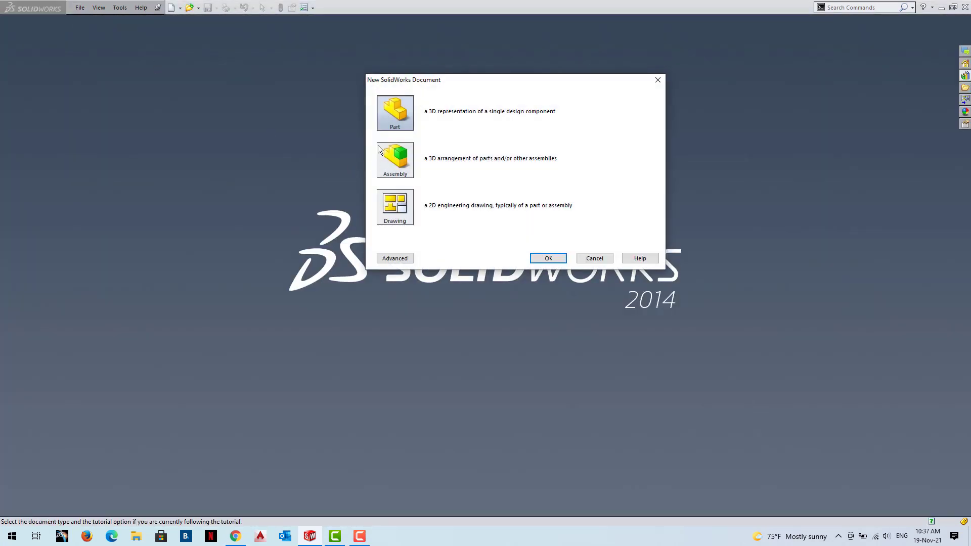
Create a new part and sketch a centre rectangle at the origin on the Top Plane
double_click(390, 110)
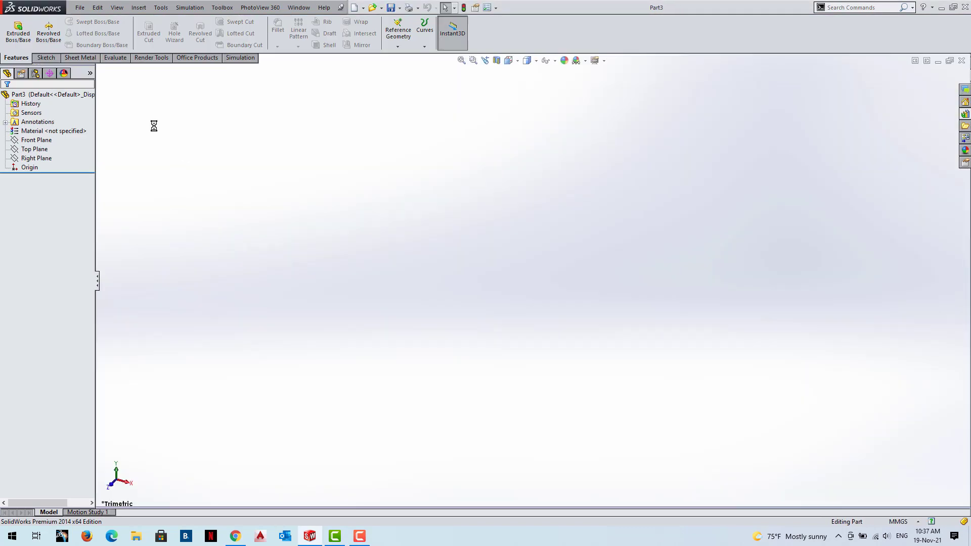
left_click(46, 58)
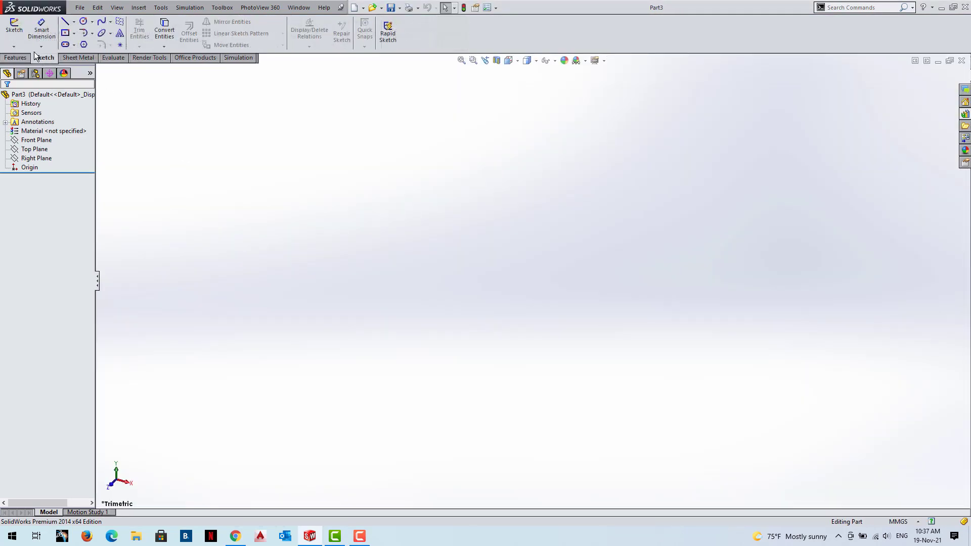
left_click(11, 25)
left_click(723, 252)
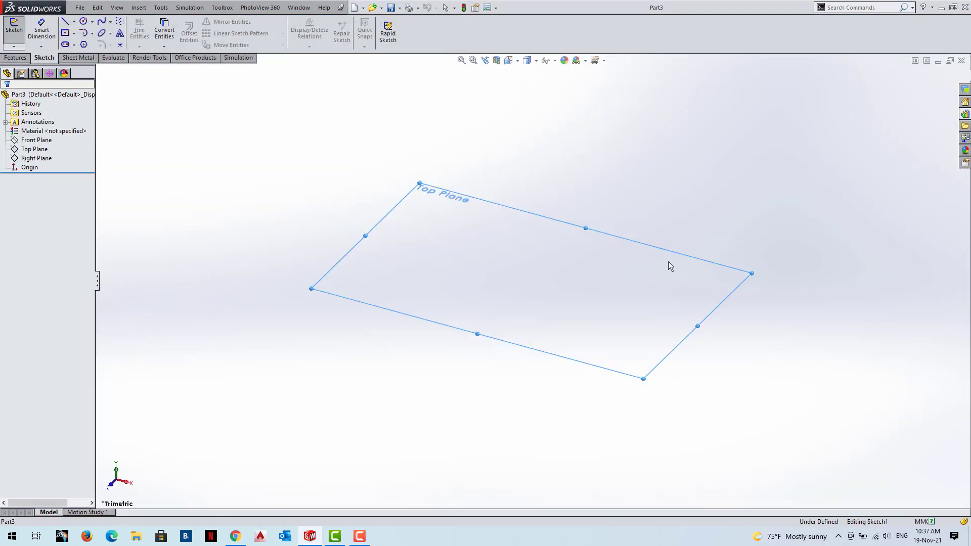
left_click(65, 32)
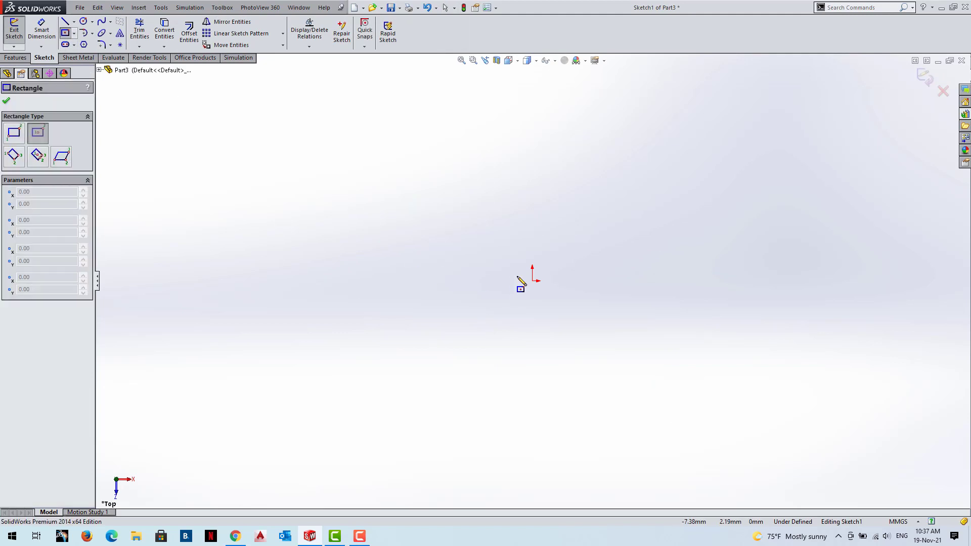
left_click(532, 281)
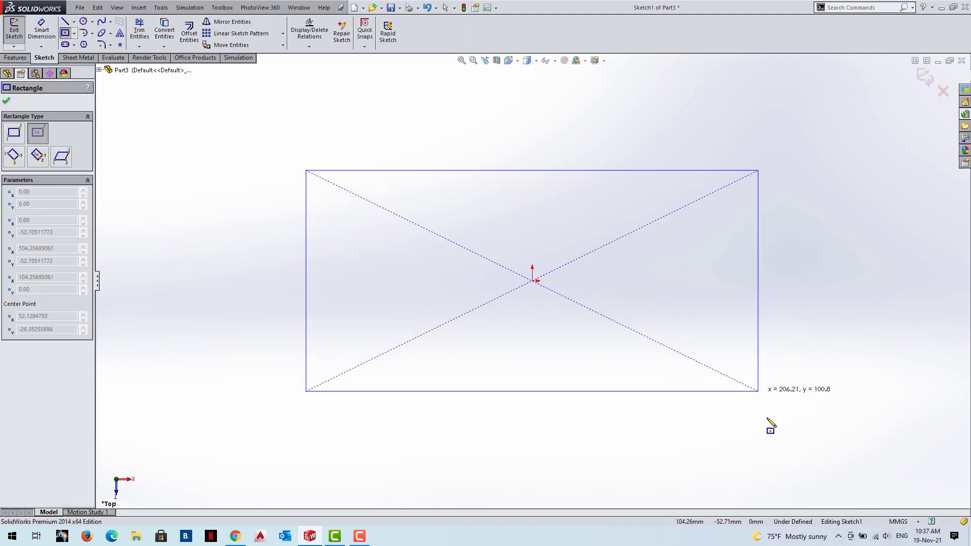
left_click(777, 446)
Exit the sketch and turn the rectangle into a flat 1 mm Base-Flange1
left_click(926, 77)
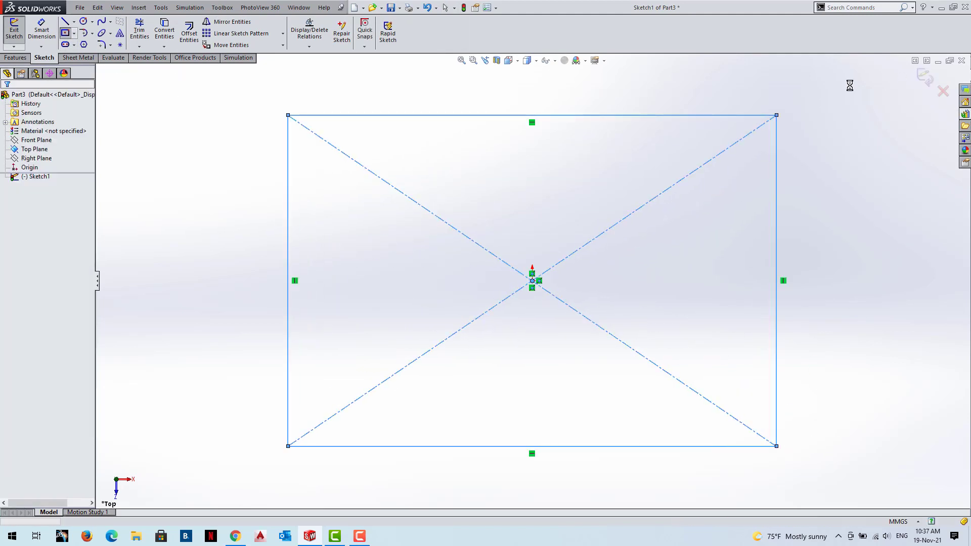
left_click(81, 57)
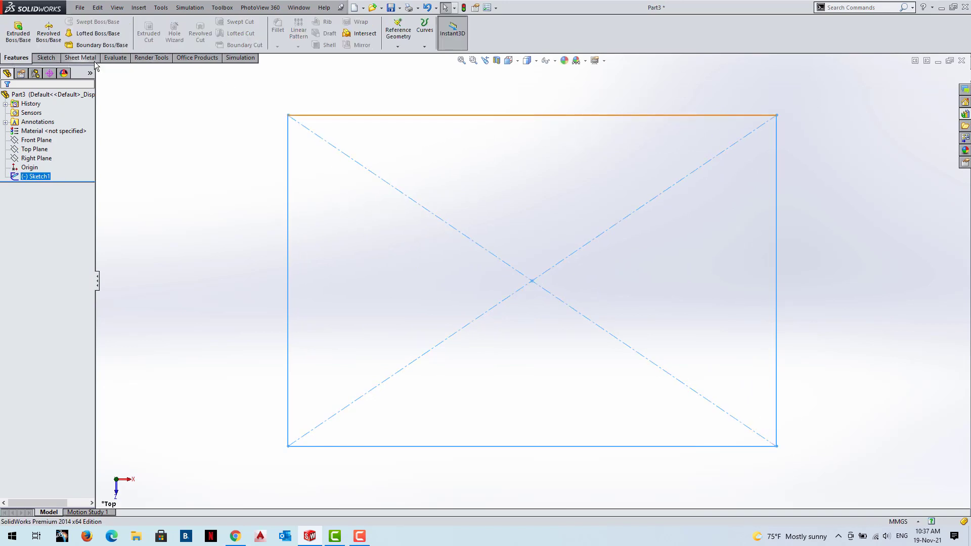
left_click(33, 32)
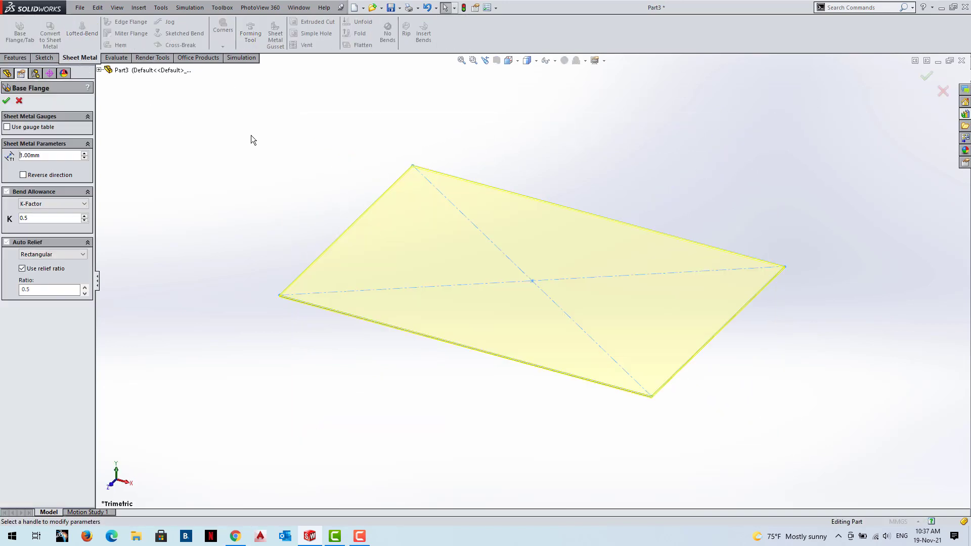
left_click(6, 100)
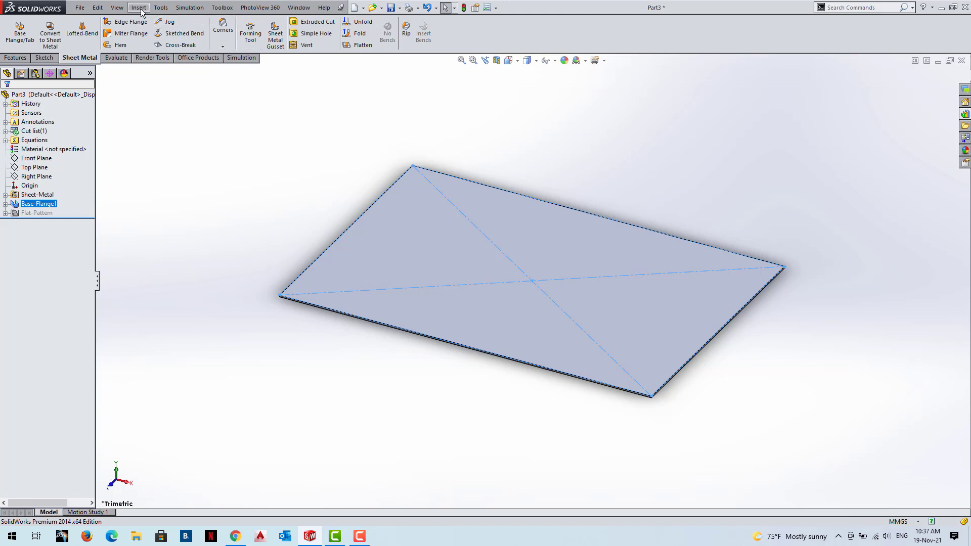
Add the Swept Flange button to the Sheet Metal CommandManager through Tools > Customize
left_click(161, 7)
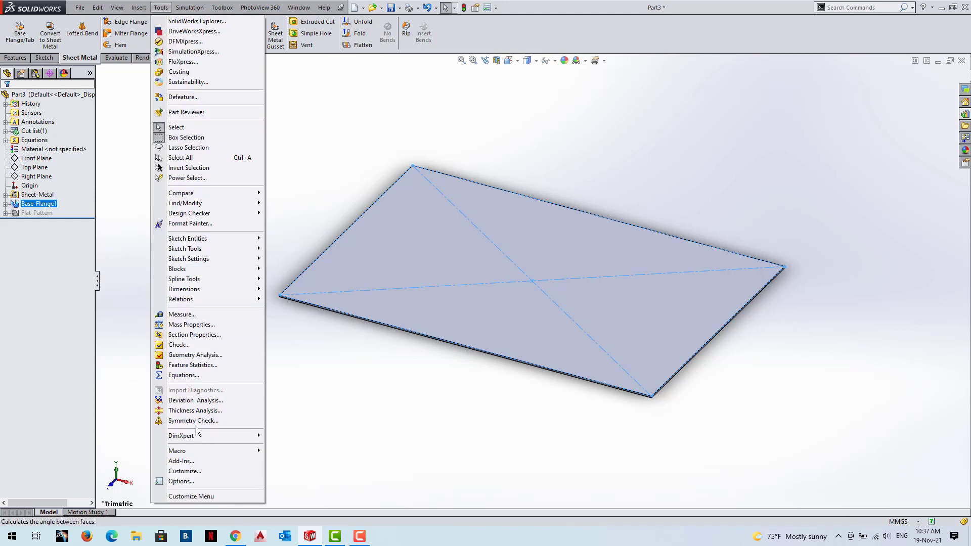
left_click(184, 471)
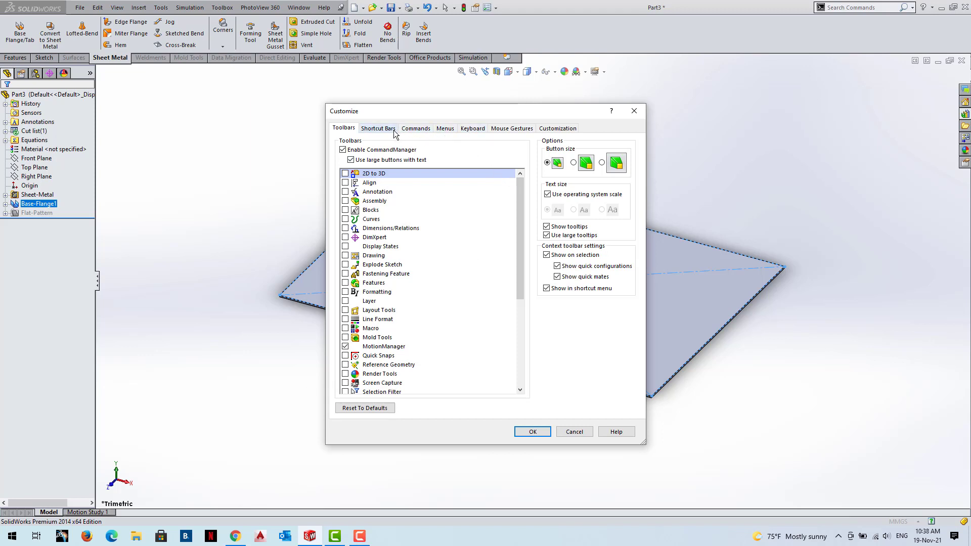
left_click(417, 129)
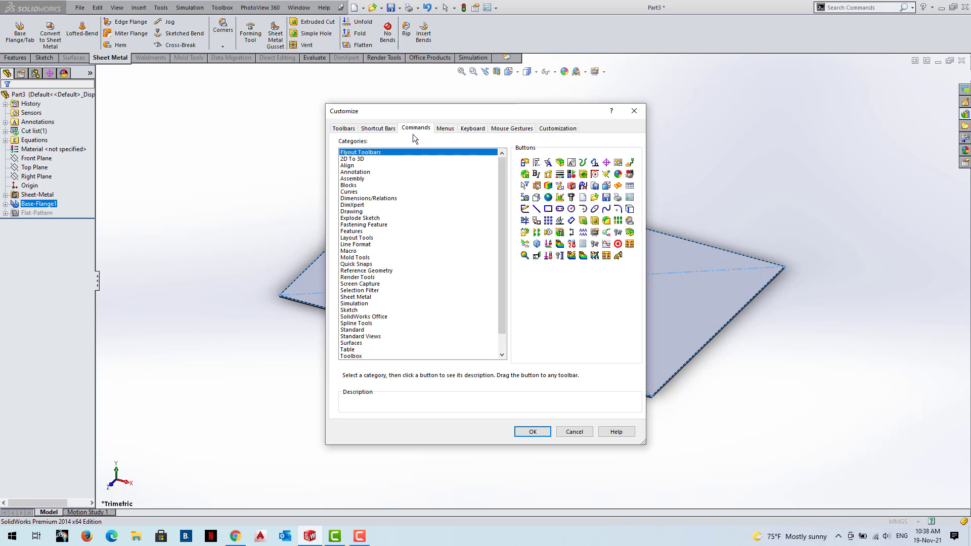
left_click_drag(438, 111, 393, 96)
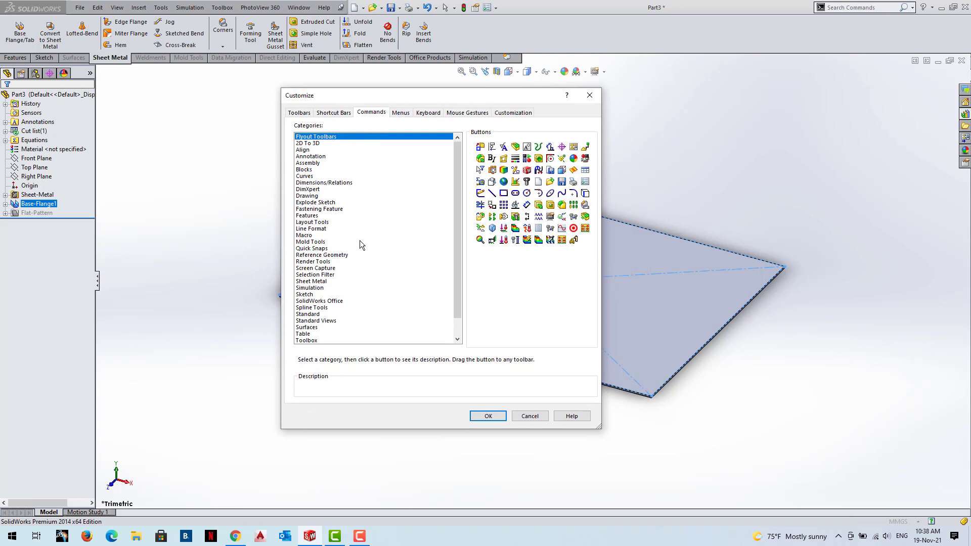
left_click(329, 209)
scroll(332, 216, "down", 1)
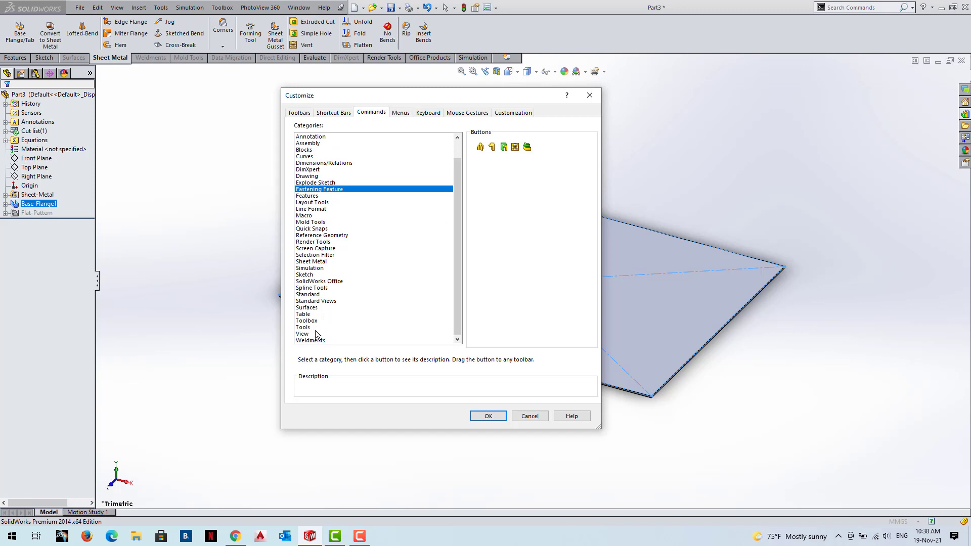
left_click(326, 262)
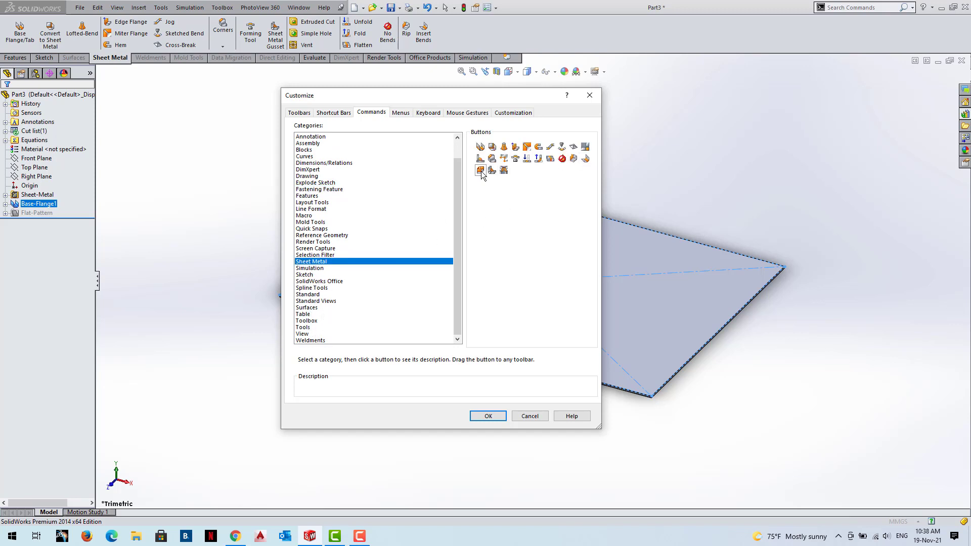
left_click_drag(481, 171, 449, 38)
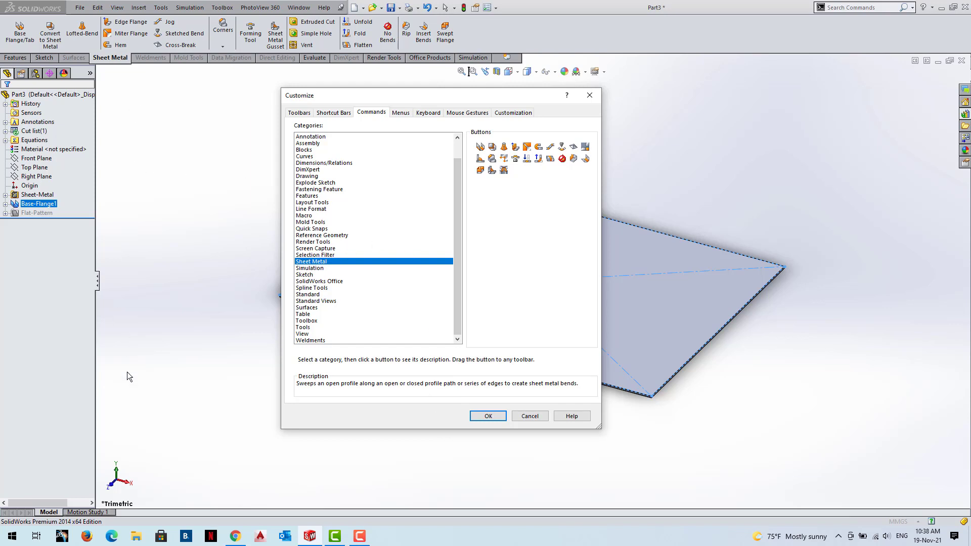
left_click(488, 417)
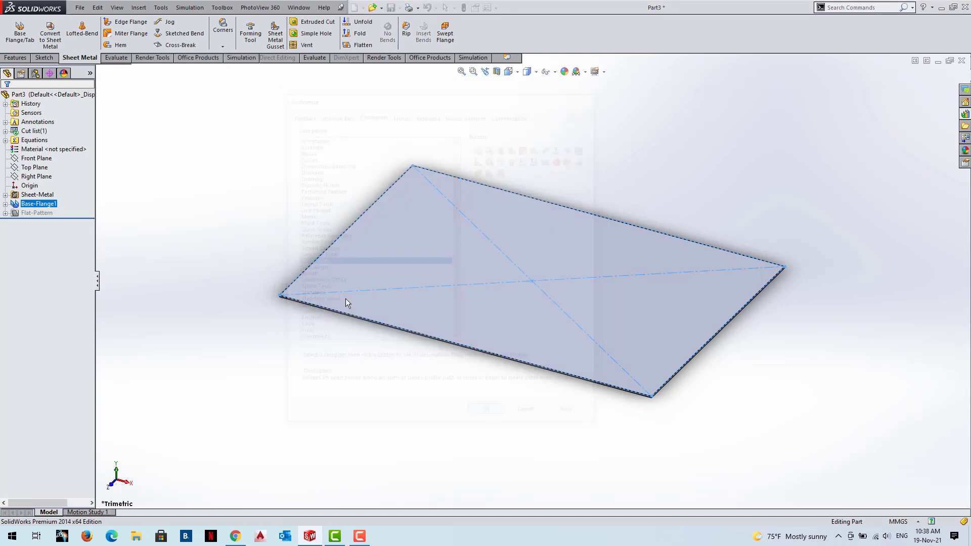
Reopen Customize to check the Sheet Metal commands, then close it
left_click(161, 7)
left_click(192, 474)
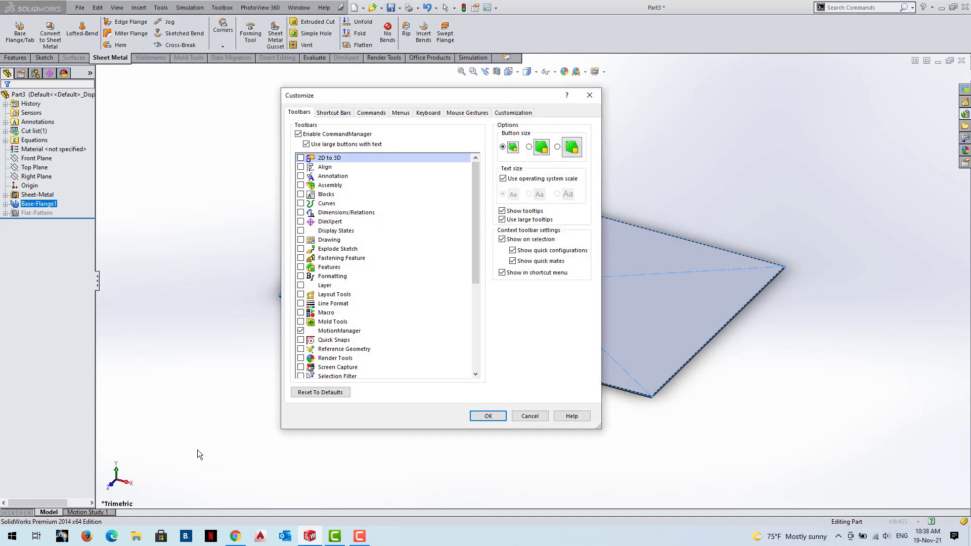
left_click(372, 113)
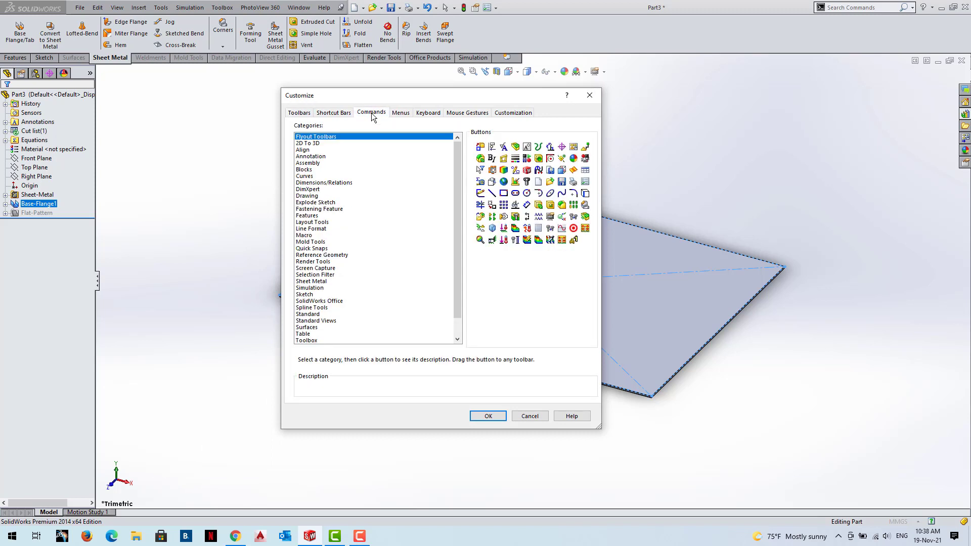
left_click(311, 282)
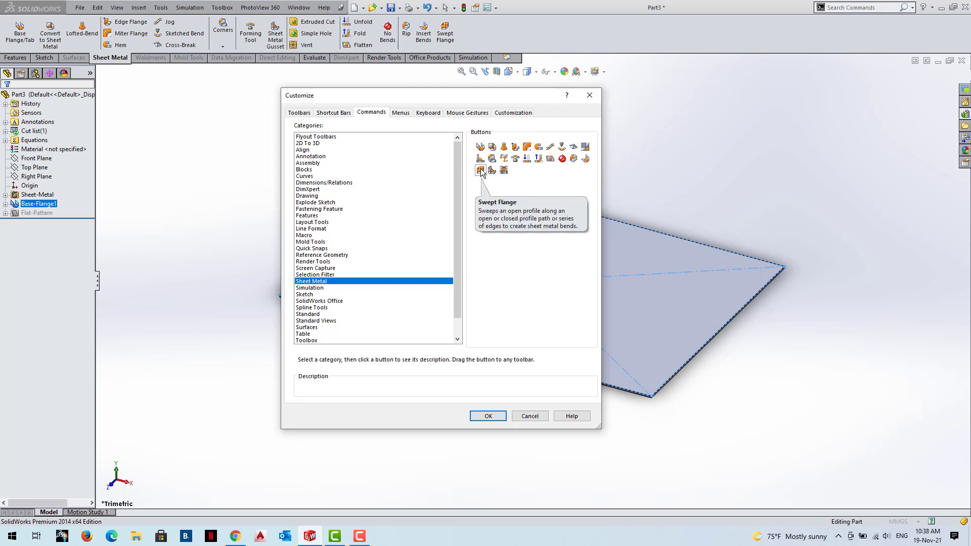
left_click(592, 95)
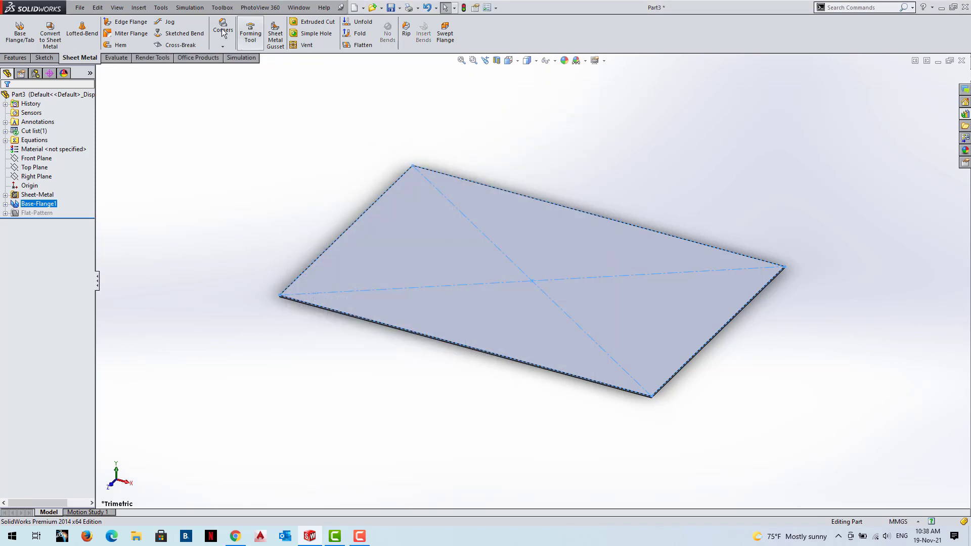
left_click(143, 7)
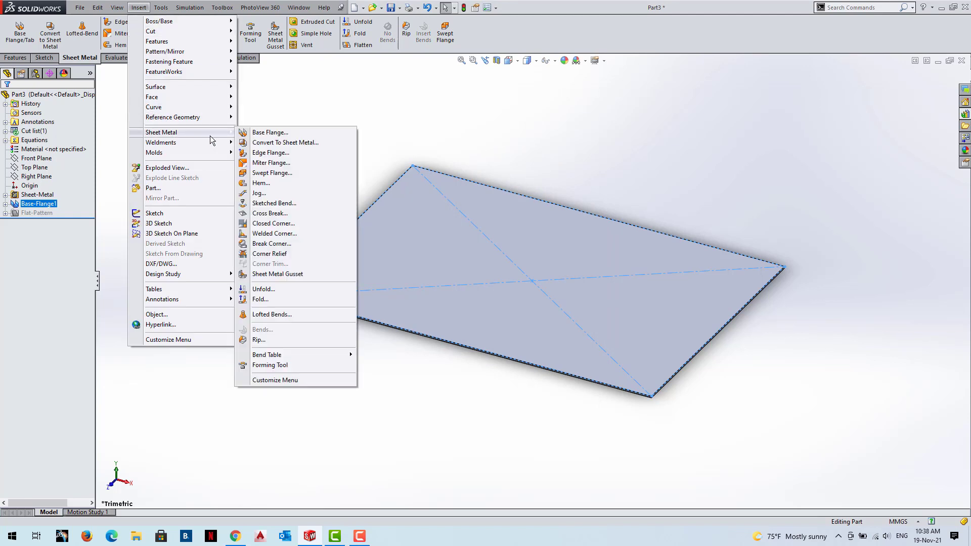
Start a Miter Flange and pick the plate's front edge near its end for the profile sketch
mouse_move(161, 132)
left_click(663, 197)
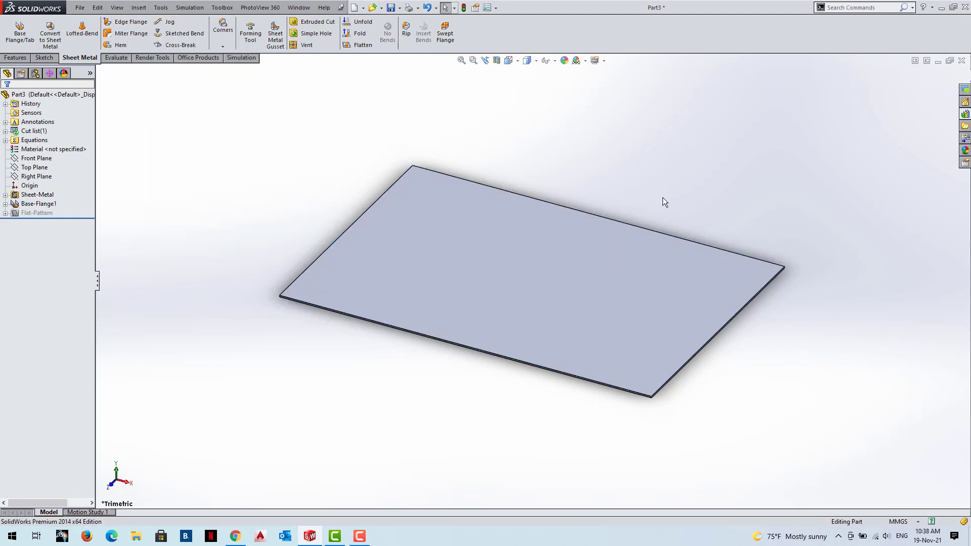
left_click(129, 36)
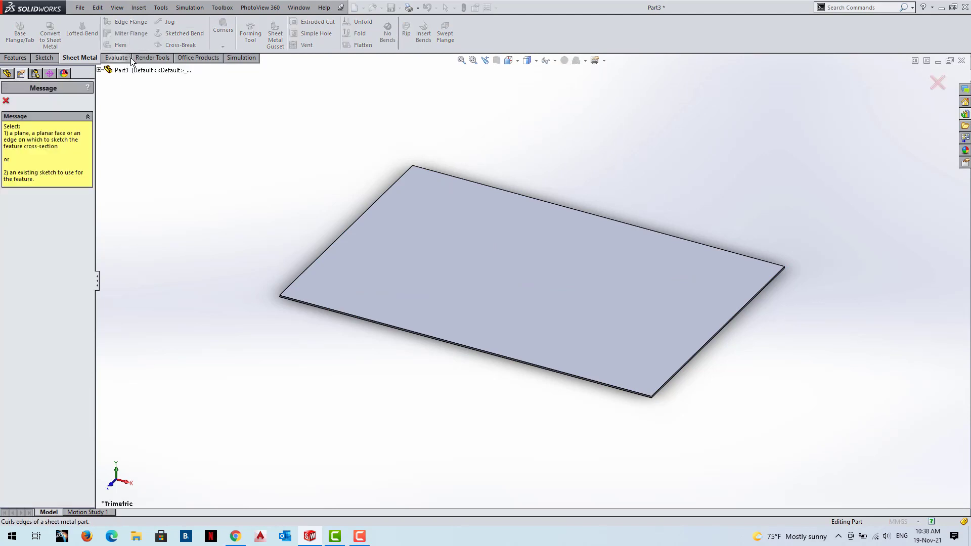
scroll(383, 357, "down", 1)
middle_click_drag(382, 357, 389, 333)
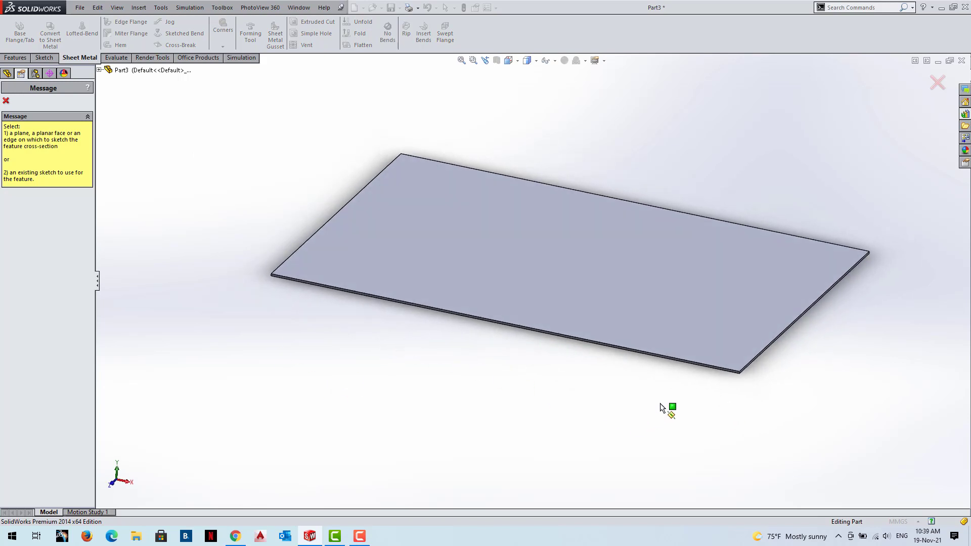
left_click(698, 365)
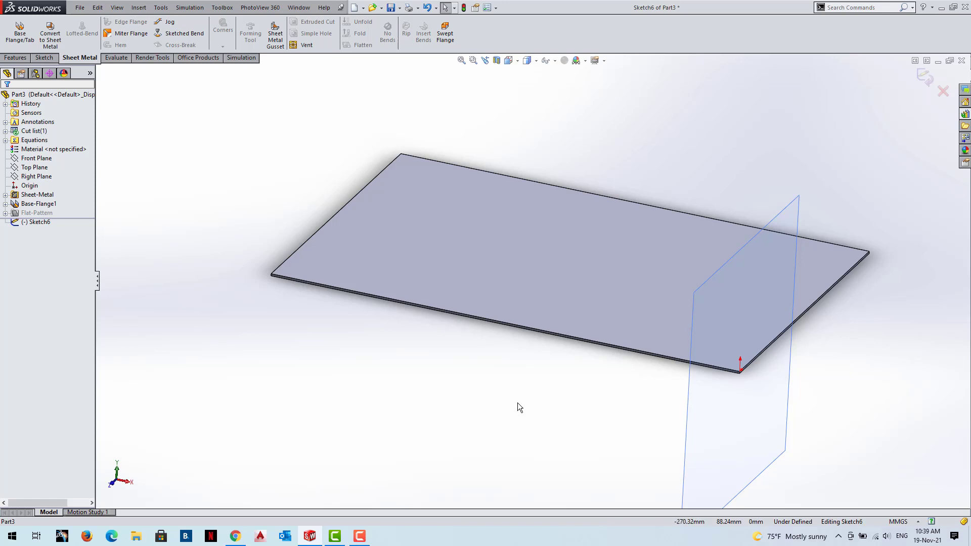
Draw an L-shaped profile: a vertical line up from the plate corner, then a short horizontal line
middle_click_drag(515, 400, 459, 370)
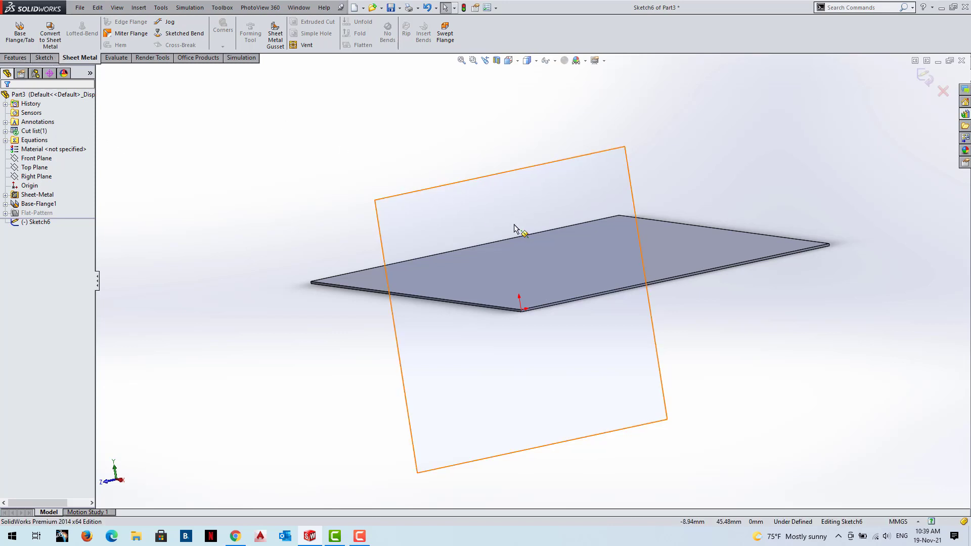
left_click(51, 59)
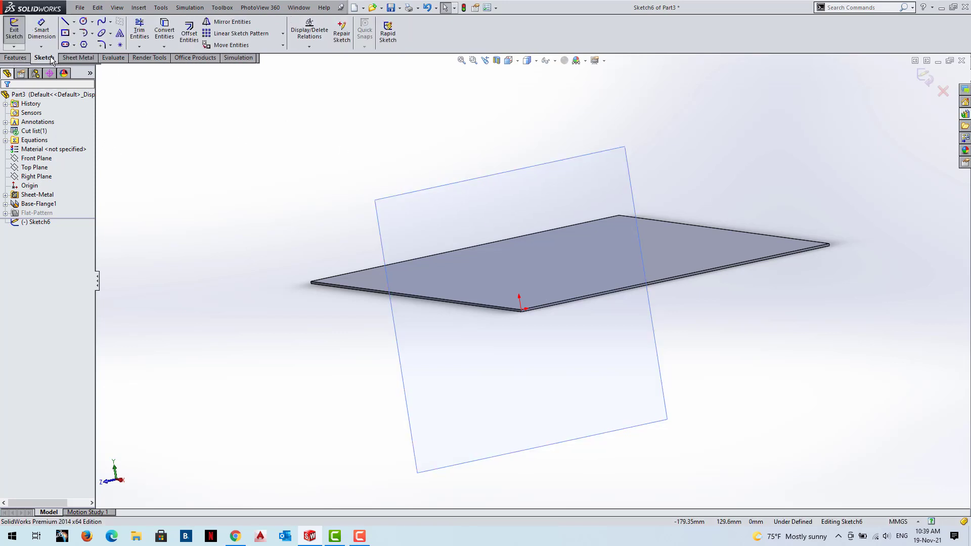
left_click(65, 21)
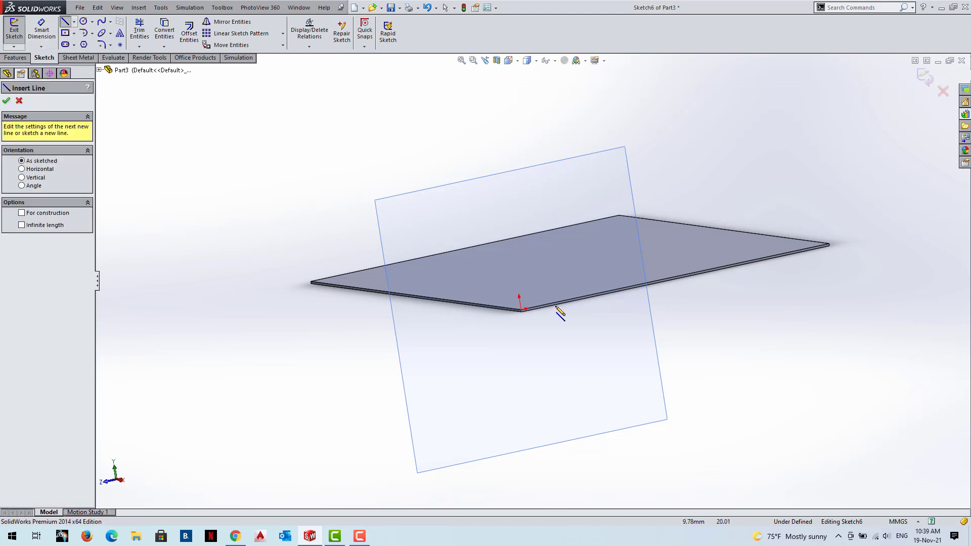
left_click(521, 310)
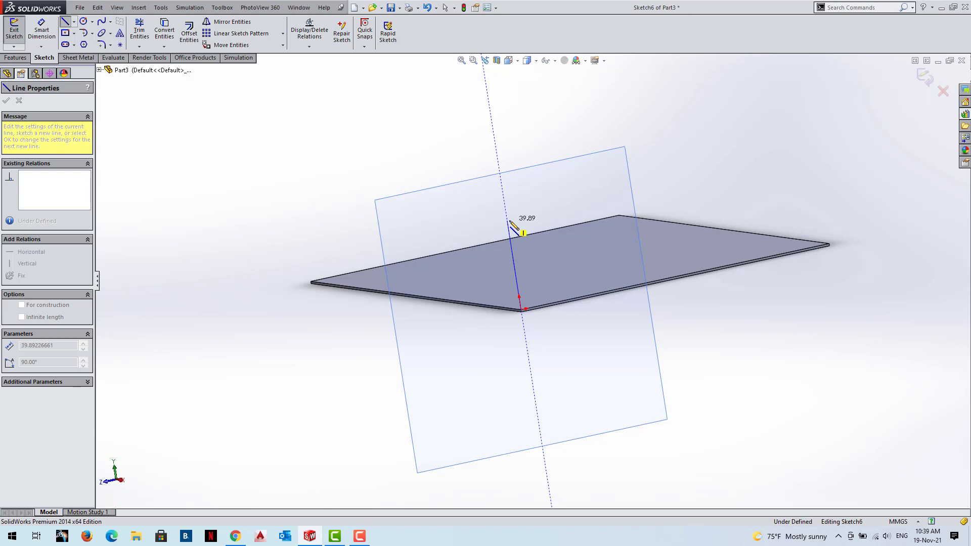
double_click(508, 221)
left_click(508, 221)
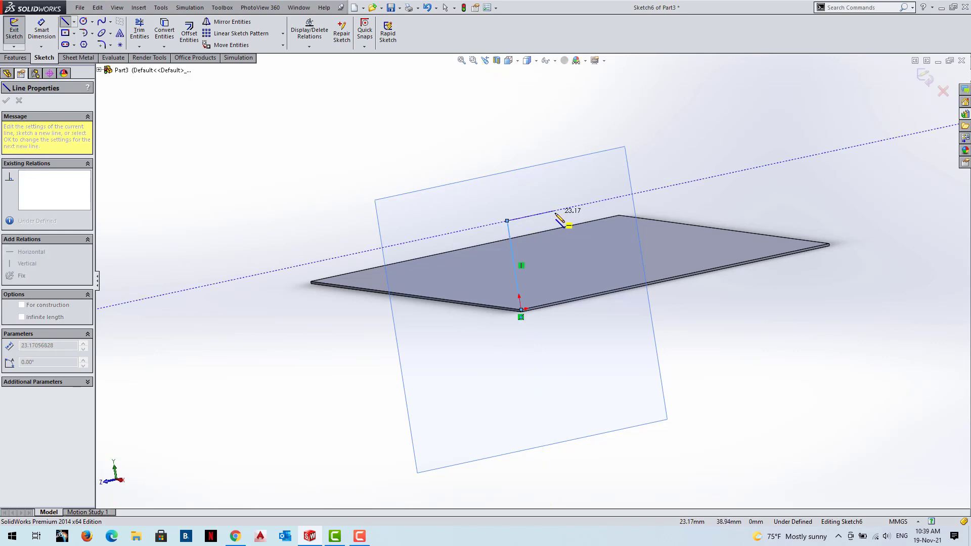
left_click(915, 79)
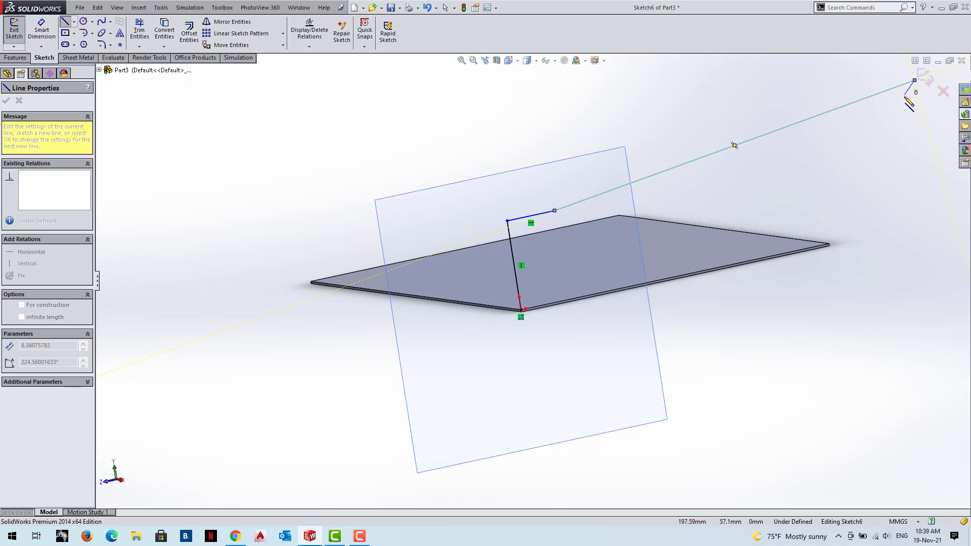
key("Escape")
key("Escape")
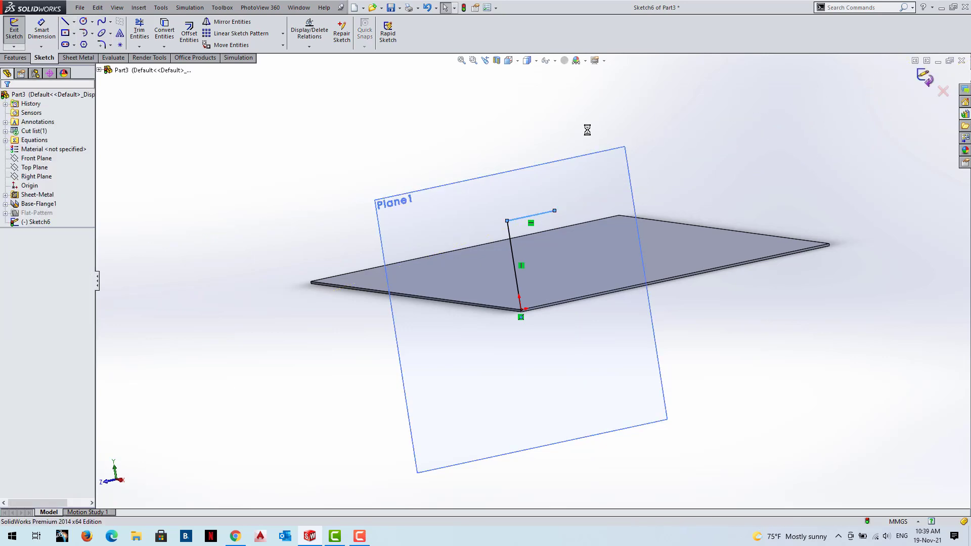
key("Return")
Add the remaining plate edges to the miter flange so it wraps all four sides
middle_click_drag(387, 202, 400, 292)
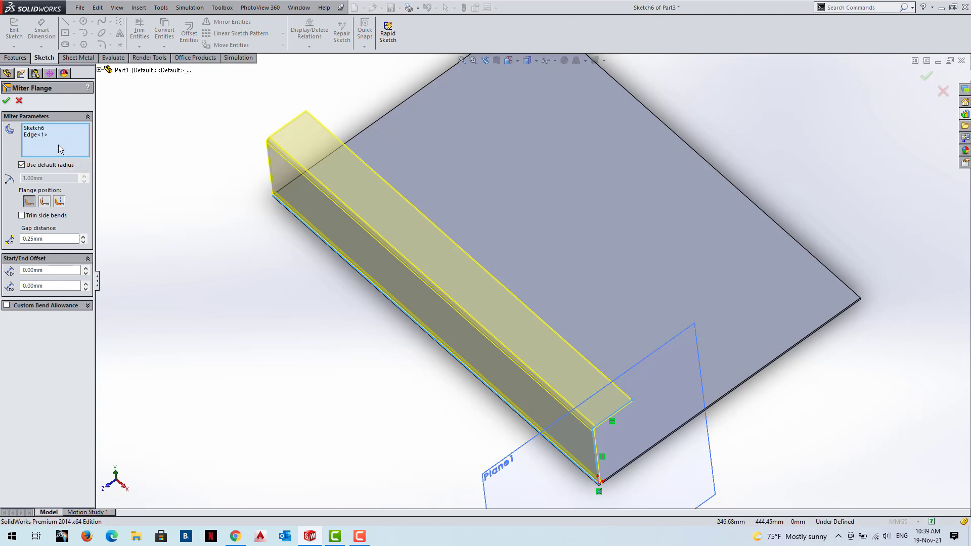
left_click(362, 139)
scroll(551, 154, "up", 3)
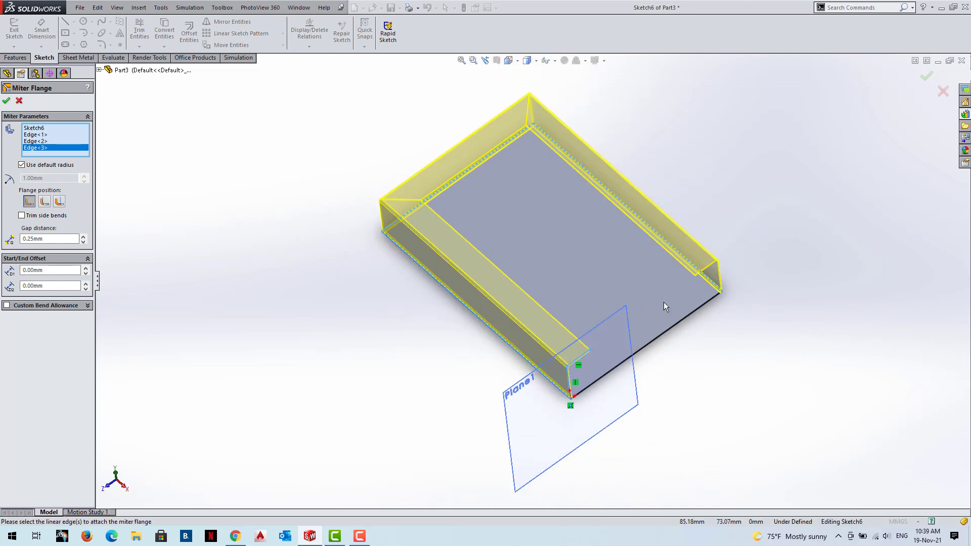
left_click(679, 328)
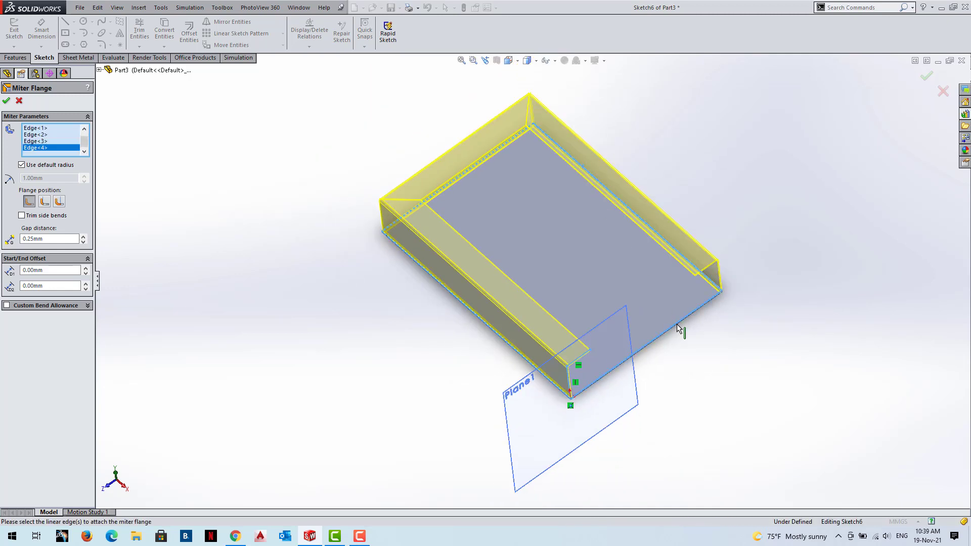
mouse_move(391, 359)
middle_mouse_down()
mouse_move(414, 304)
mouse_move(415, 269)
middle_mouse_up()
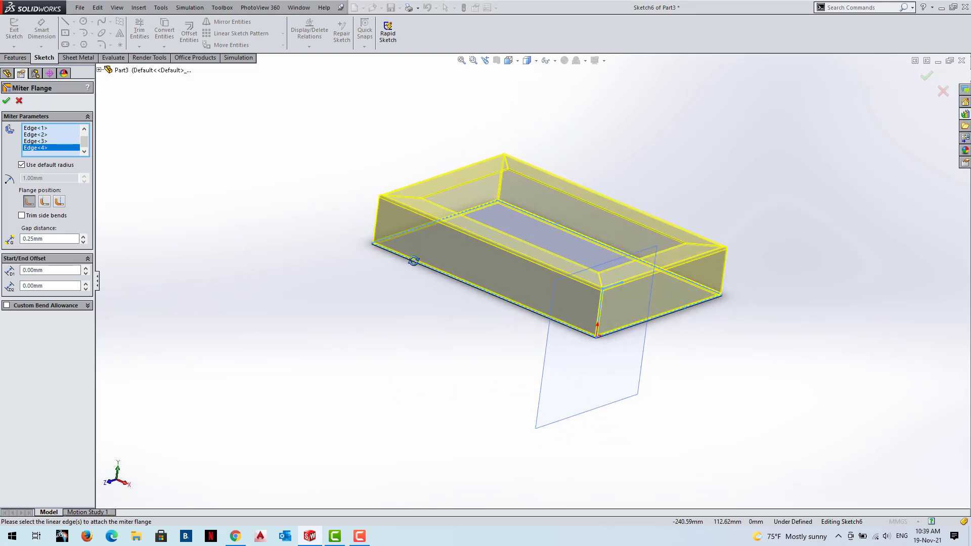
scroll(464, 229, "down", 3)
Zoom in on the tray corners to inspect the 0.25 mm miter gaps
middle_click_drag(463, 232, 455, 332)
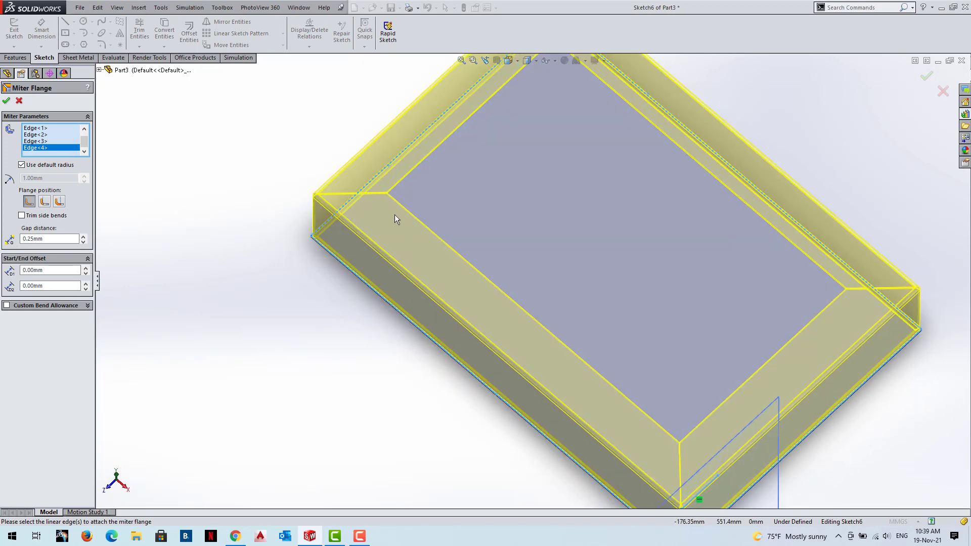
scroll(395, 215, "down", 3)
scroll(378, 195, "down", 3)
scroll(372, 214, "down", 3)
scroll(299, 232, "up", 5)
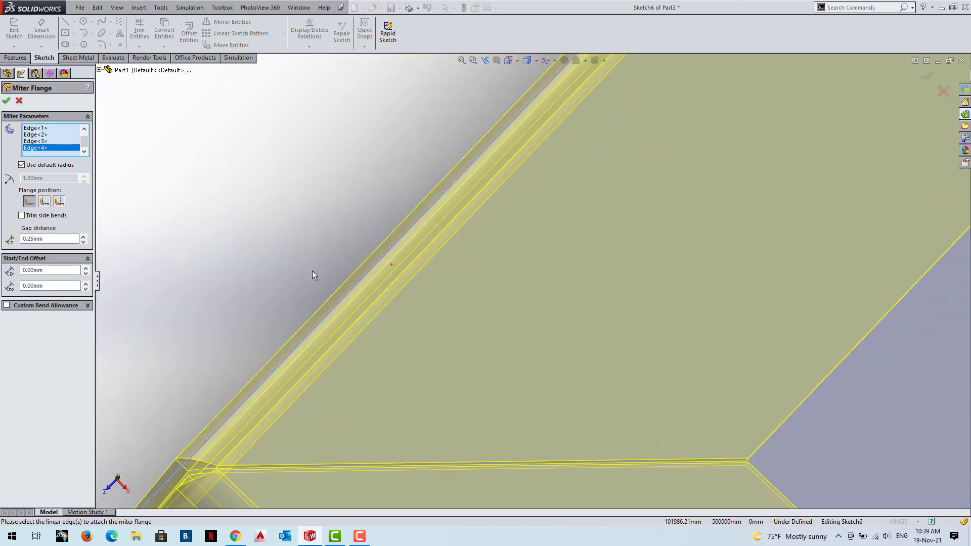
scroll(421, 424, "down", 3)
scroll(405, 331, "down", 1)
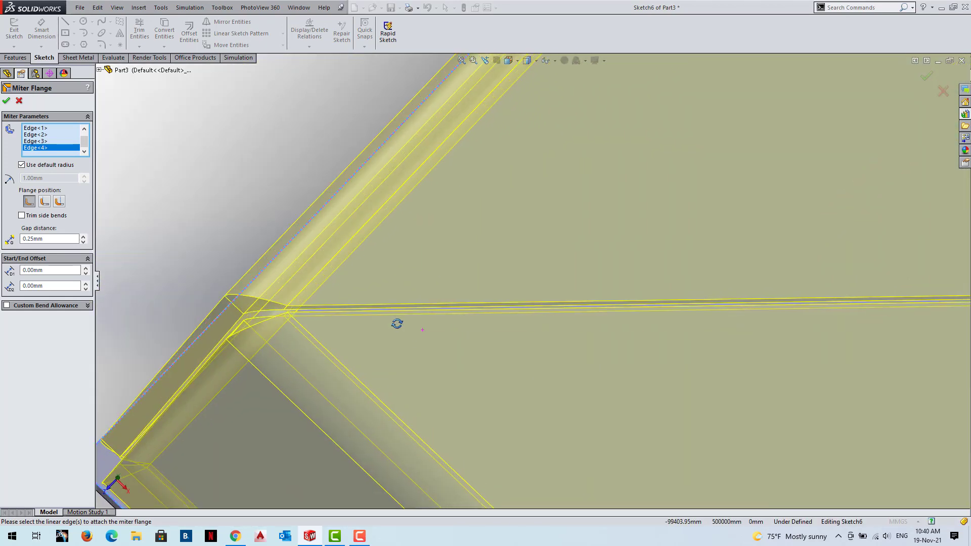
scroll(397, 334, "down", 3)
scroll(369, 408, "up", 4)
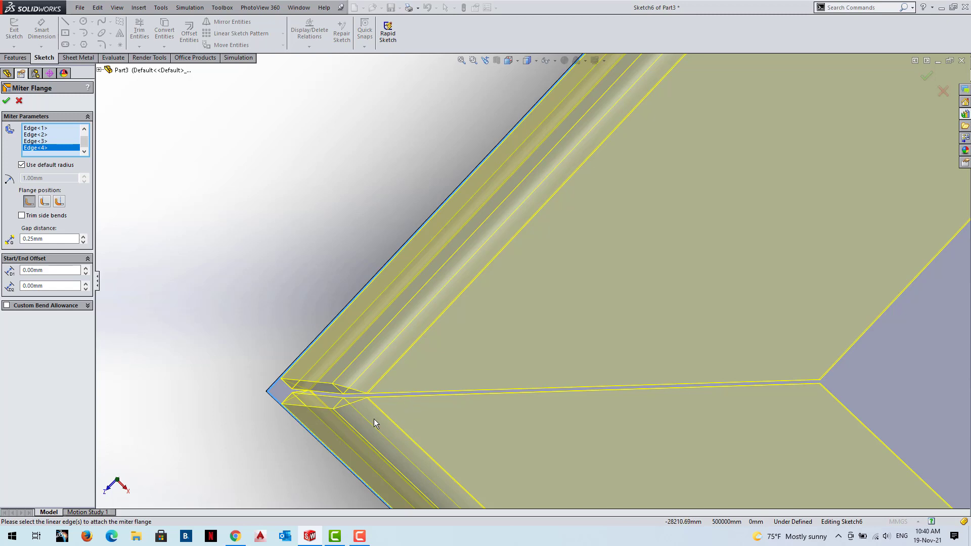
Set the miter flange gap distance to 5.00 mm
double_click(50, 238)
type("5")
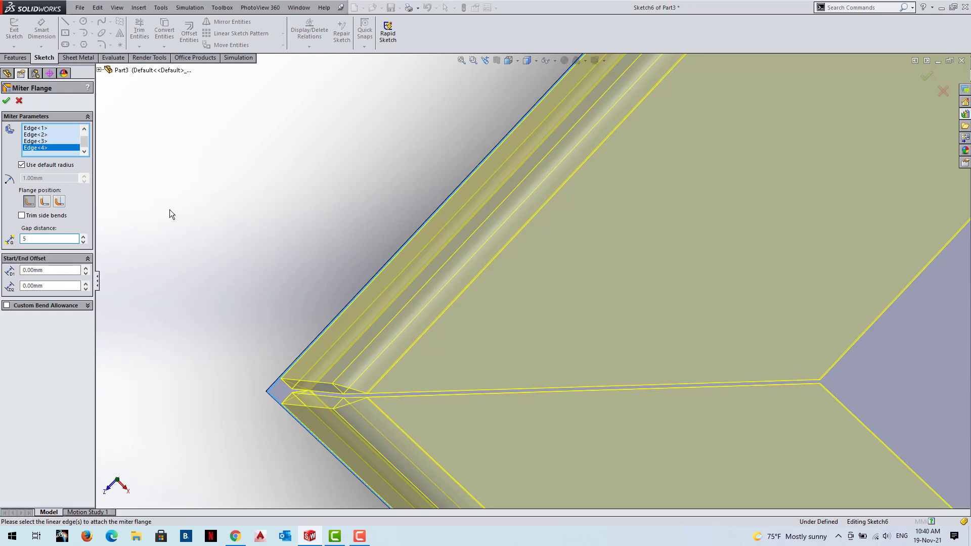
key("Return")
scroll(445, 289, "up", 3)
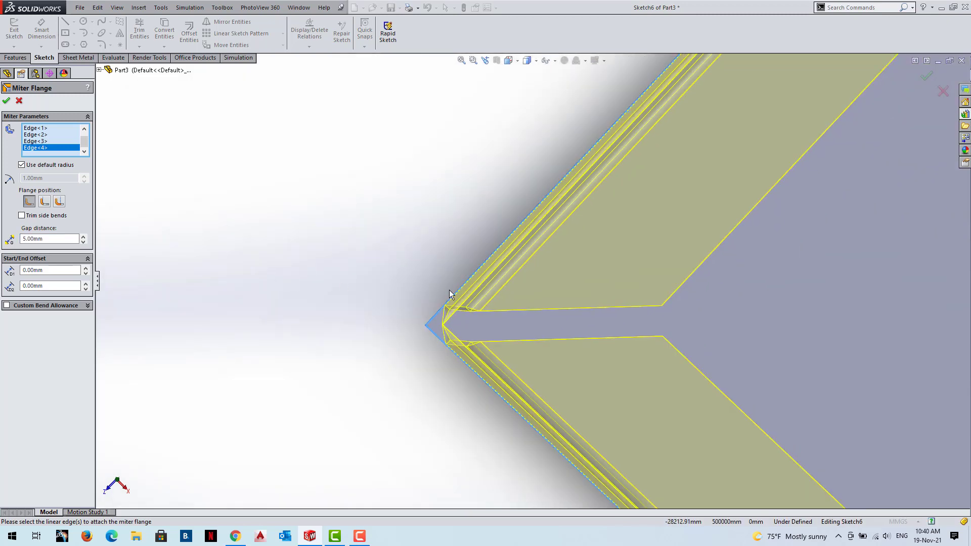
scroll(570, 297, "up", 2)
scroll(633, 277, "up", 2)
scroll(714, 294, "down", 1)
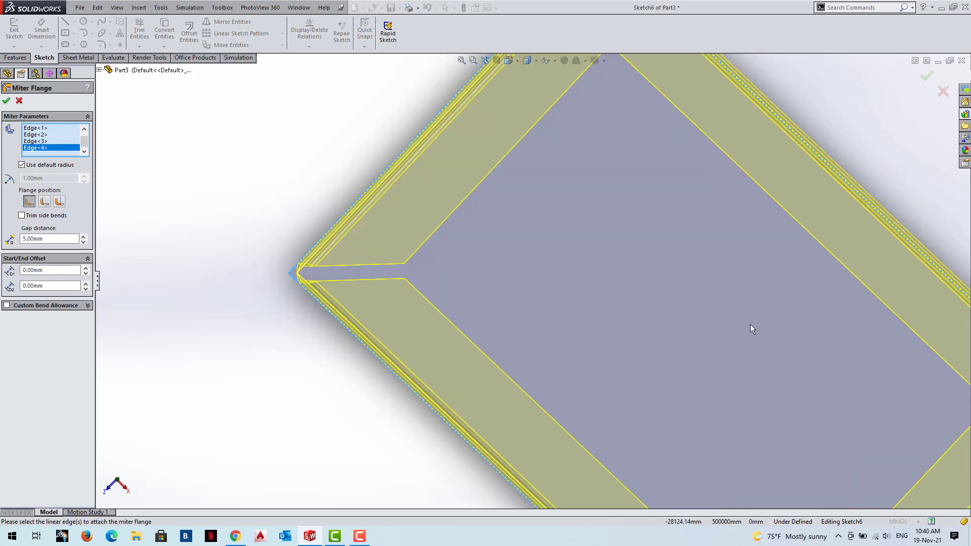
Orbit and zoom around the tray to inspect the widened corner gaps
mouse_move(600, 260)
middle_mouse_down()
mouse_move(622, 219)
mouse_move(640, 211)
middle_mouse_up()
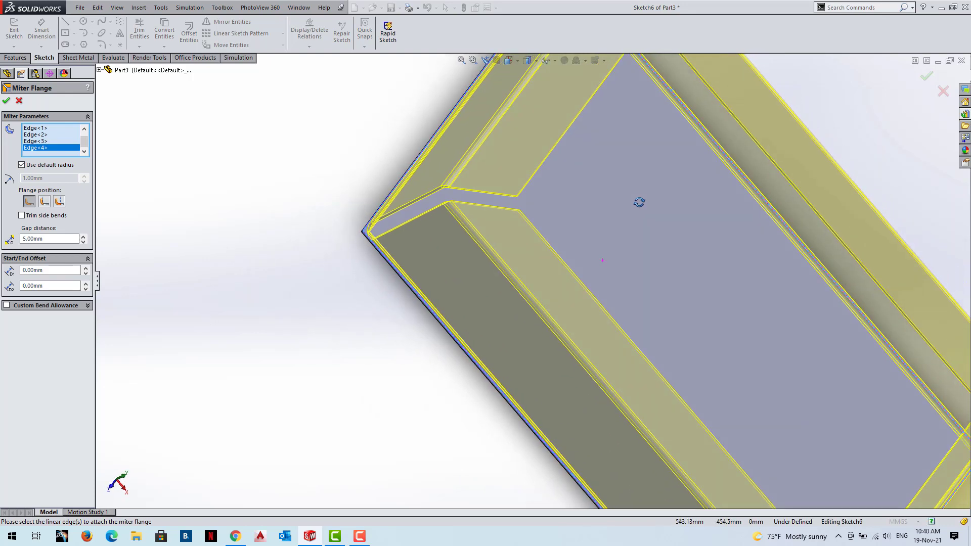
scroll(575, 242, "up", 3)
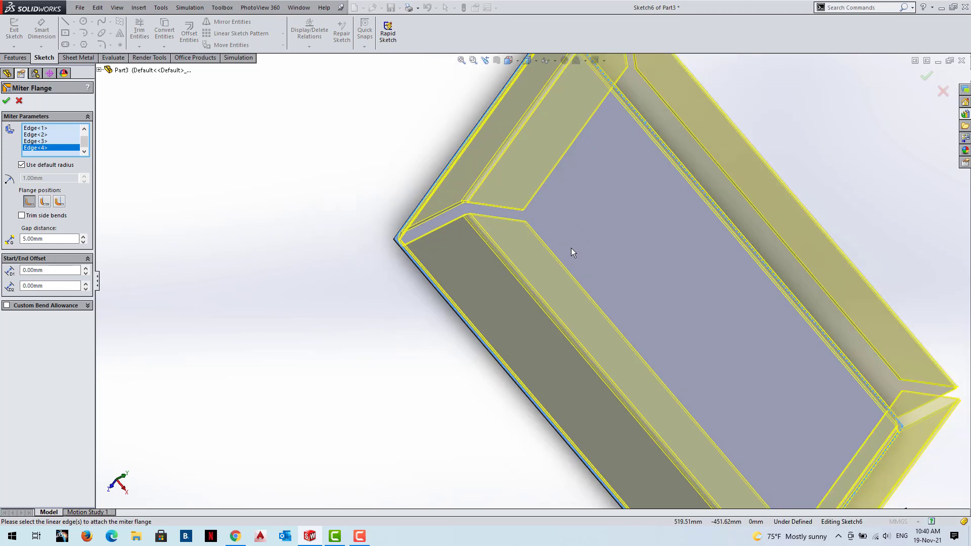
scroll(534, 262, "down", 3)
scroll(531, 262, "up", 1)
scroll(531, 262, "up", 1)
middle_click_drag(678, 390, 651, 336)
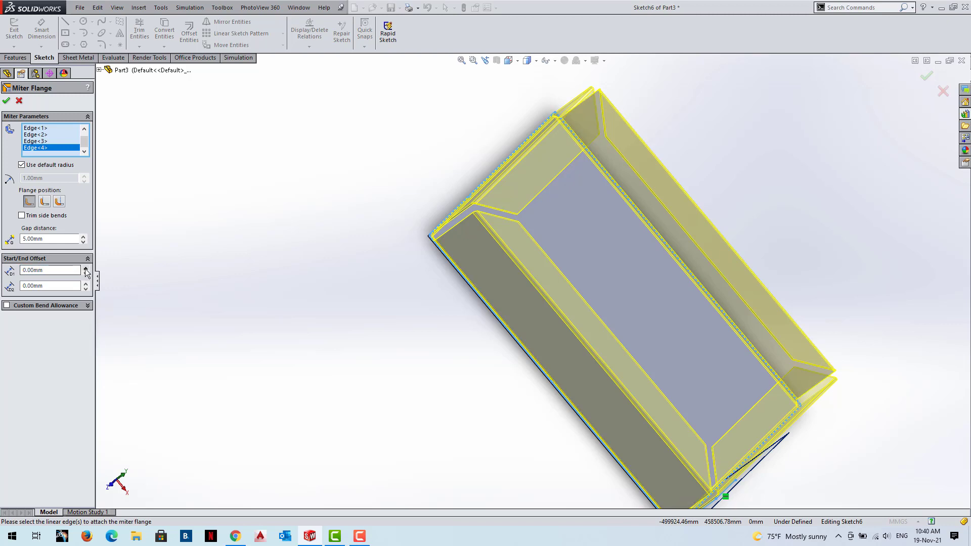
left_click(86, 269)
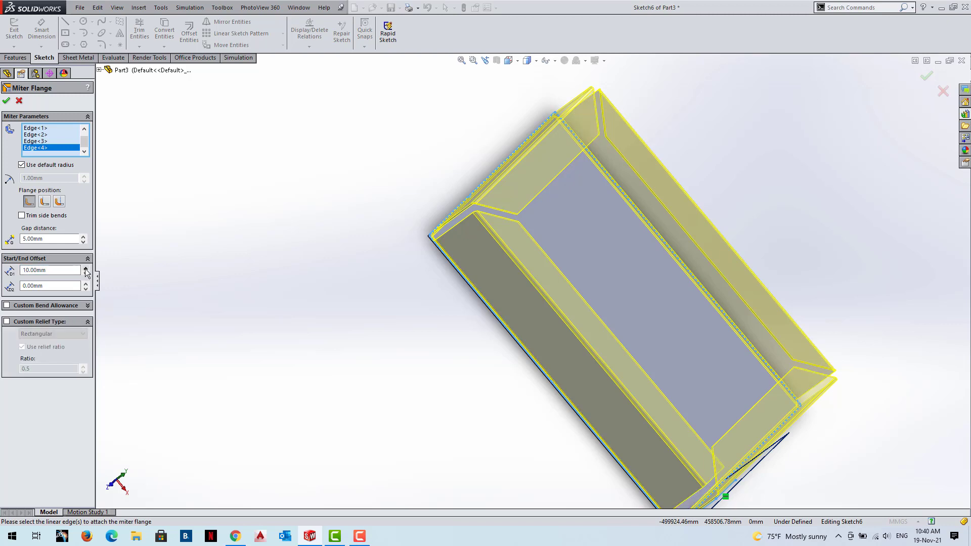
left_click(85, 270)
left_click(86, 269)
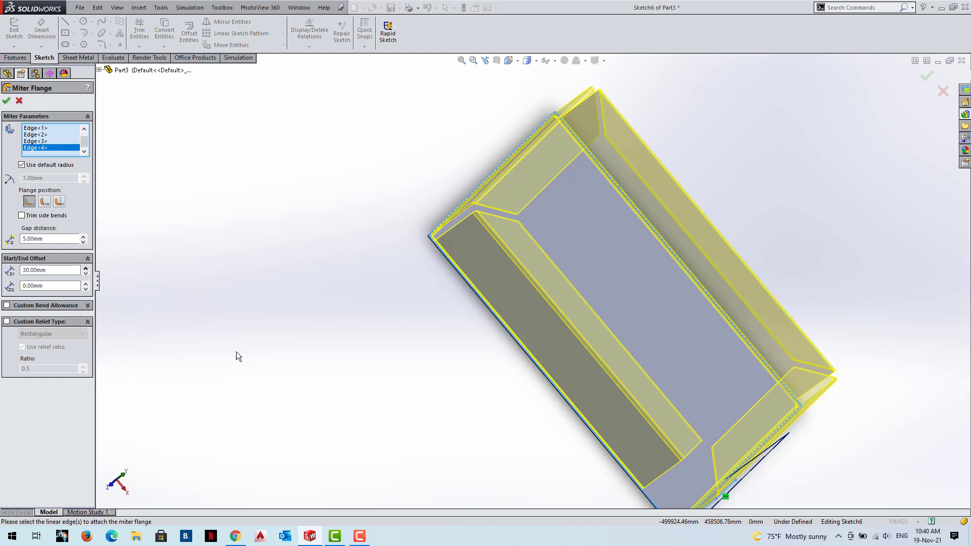
scroll(657, 455, "up", 3)
scroll(606, 414, "down", 6)
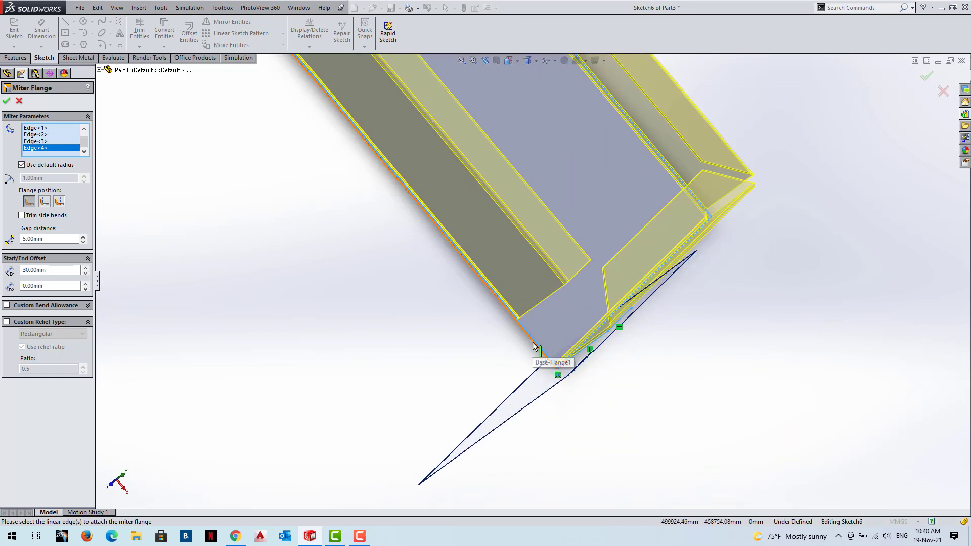
left_click(86, 283)
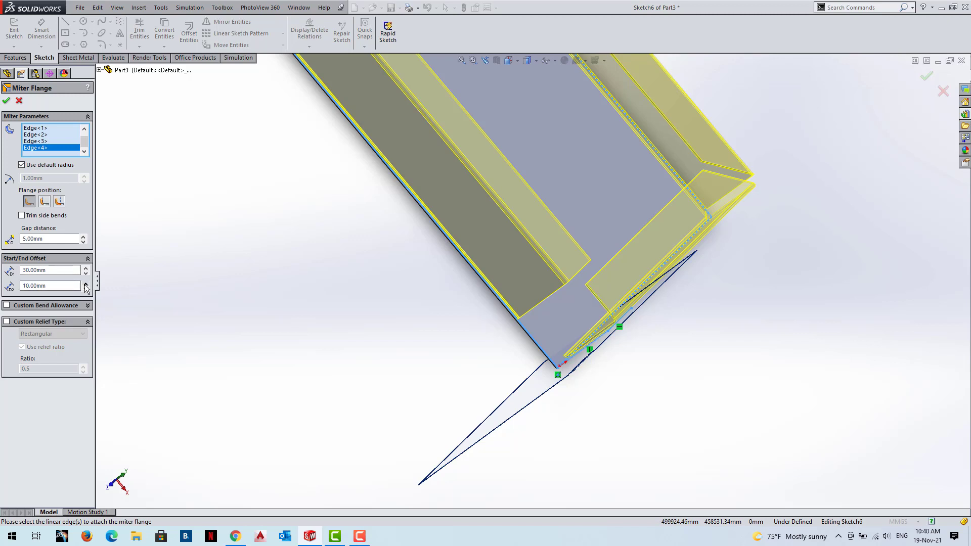
left_click(85, 284)
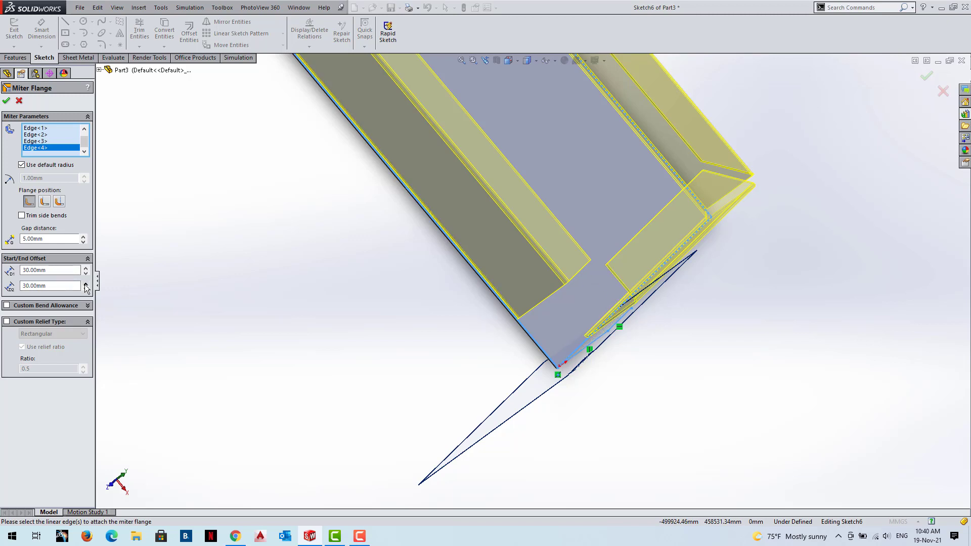
left_click(85, 284)
left_click(86, 284)
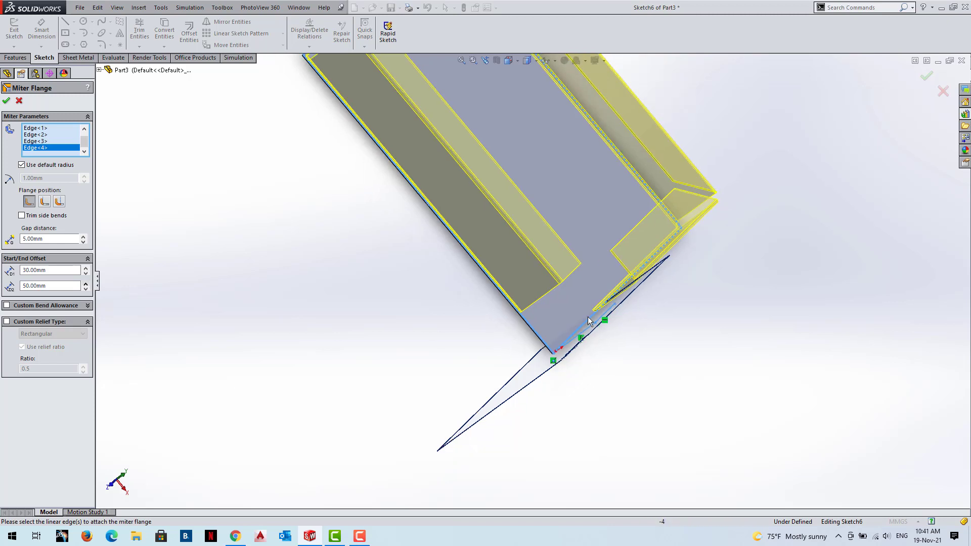
middle_click_drag(588, 317, 566, 324)
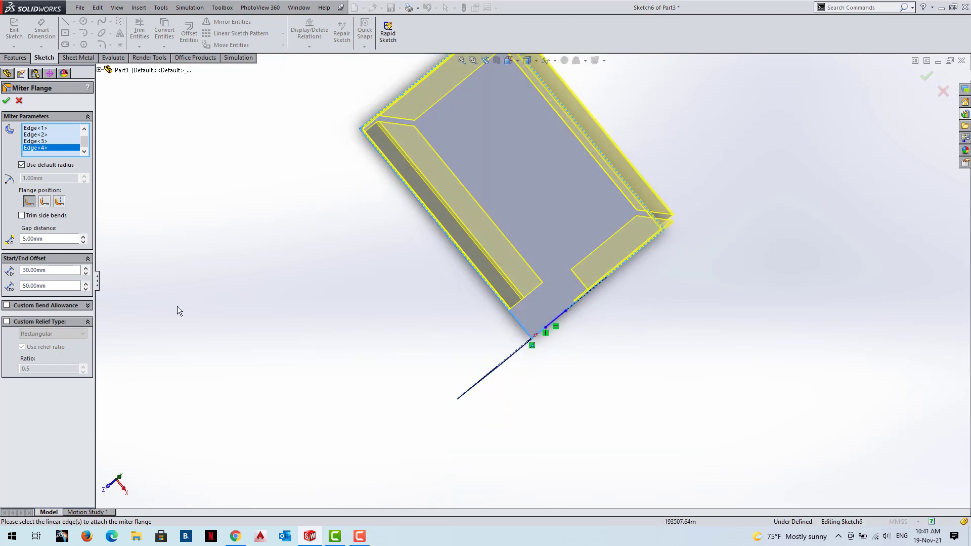
double_click(40, 270)
left_click_drag(6, 274, 2, 281)
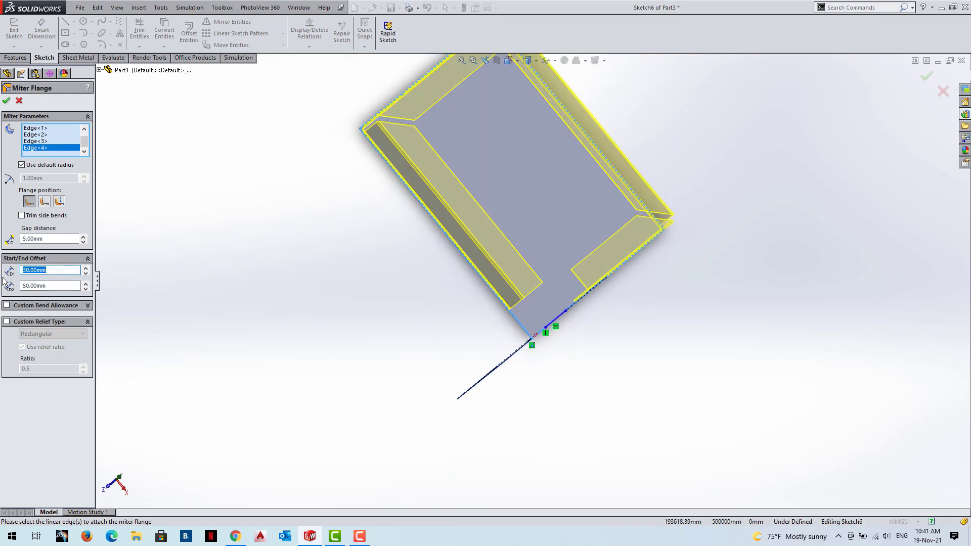
type("0")
double_click(51, 285)
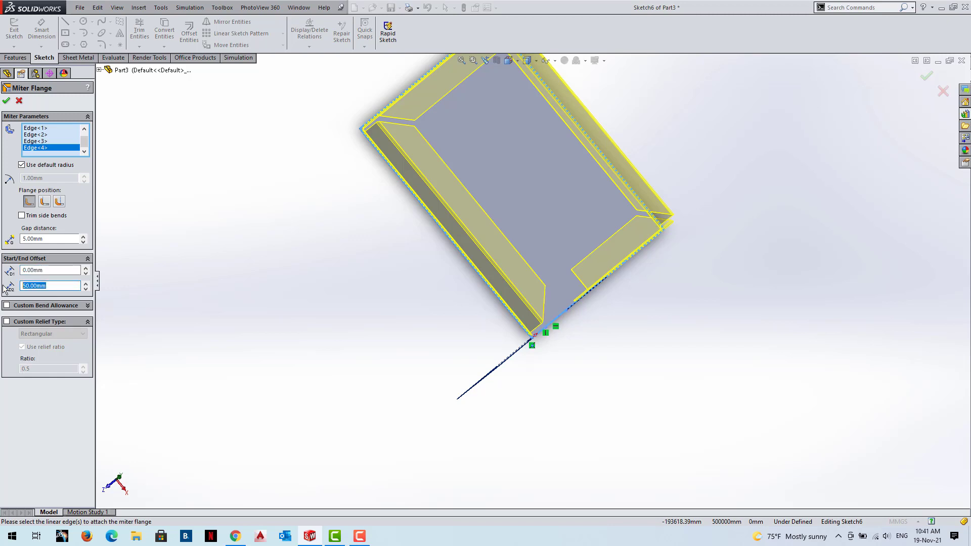
type("0")
left_click(177, 356)
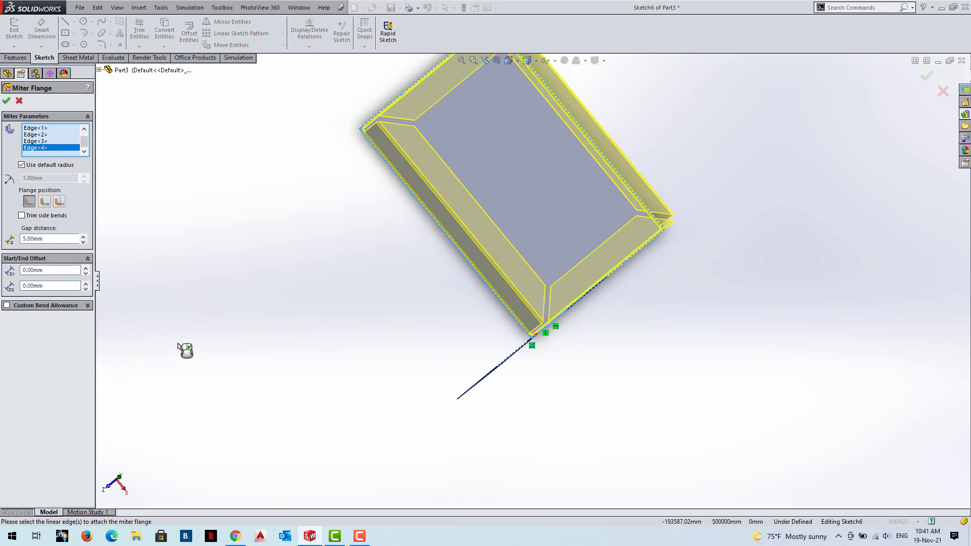
scroll(554, 317, "down", 3)
scroll(514, 276, "down", 2)
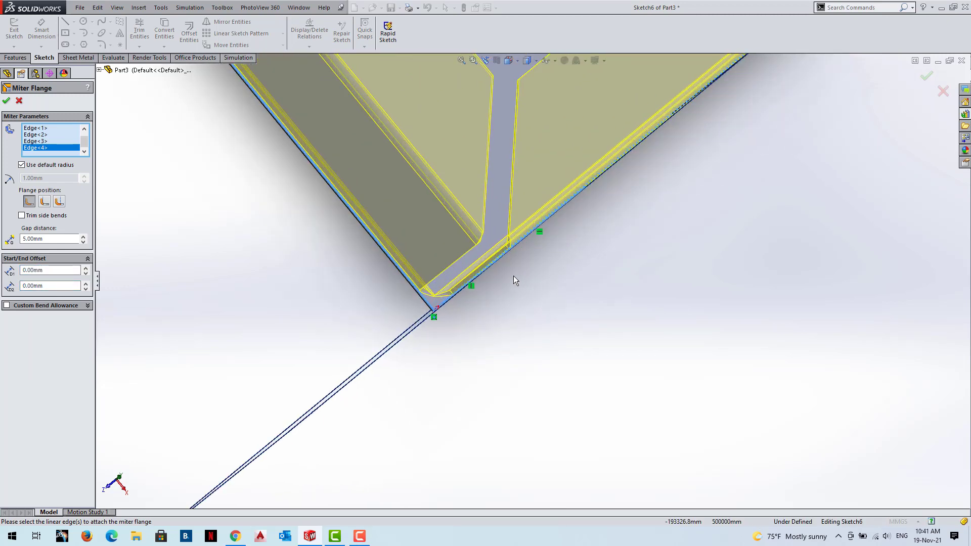
scroll(504, 275, "down", 2)
scroll(496, 281, "down", 1)
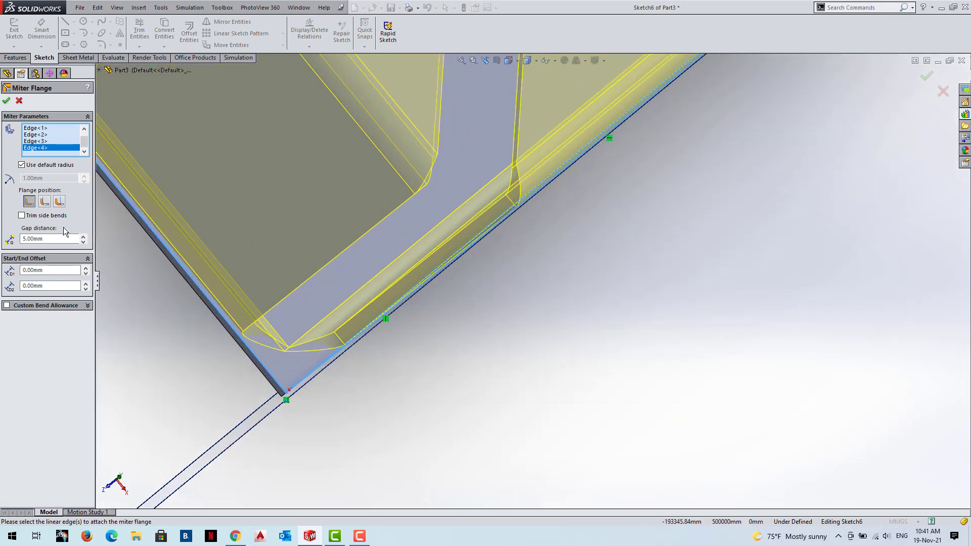
Try another flange position, turn off Trim side bends, set gap to 0.25 mm, restore Material Inside
left_click(42, 204)
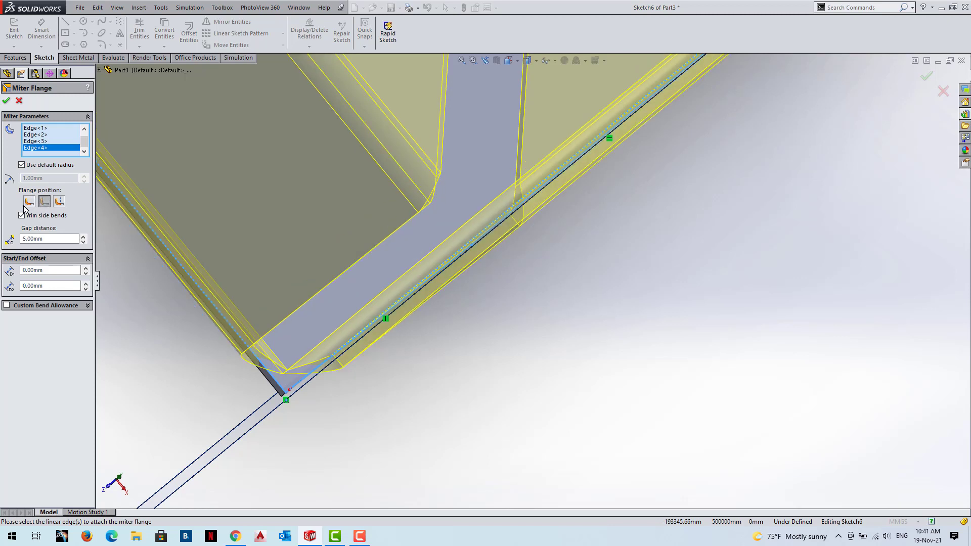
left_click(25, 216)
left_click_drag(48, 239, 1, 246)
key("BackSpace")
type(".25")
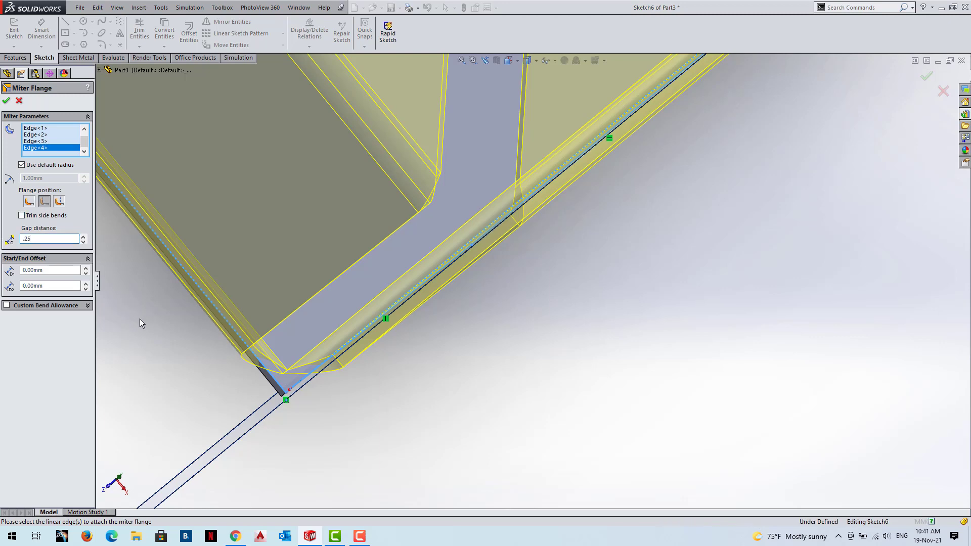
key("Return")
mouse_move(357, 426)
middle_mouse_down()
mouse_move(433, 347)
mouse_move(462, 357)
mouse_move(404, 334)
mouse_move(383, 310)
mouse_move(334, 309)
middle_mouse_up()
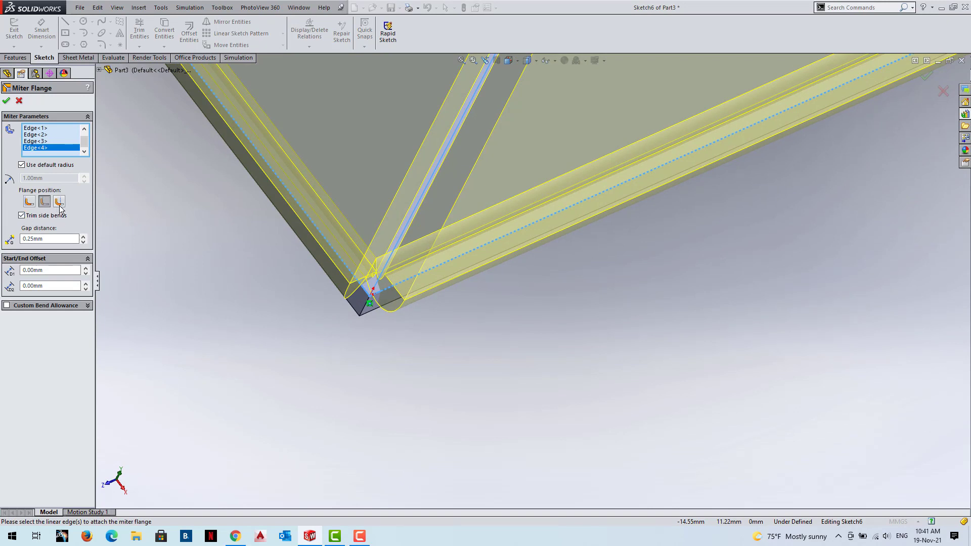
left_click(29, 202)
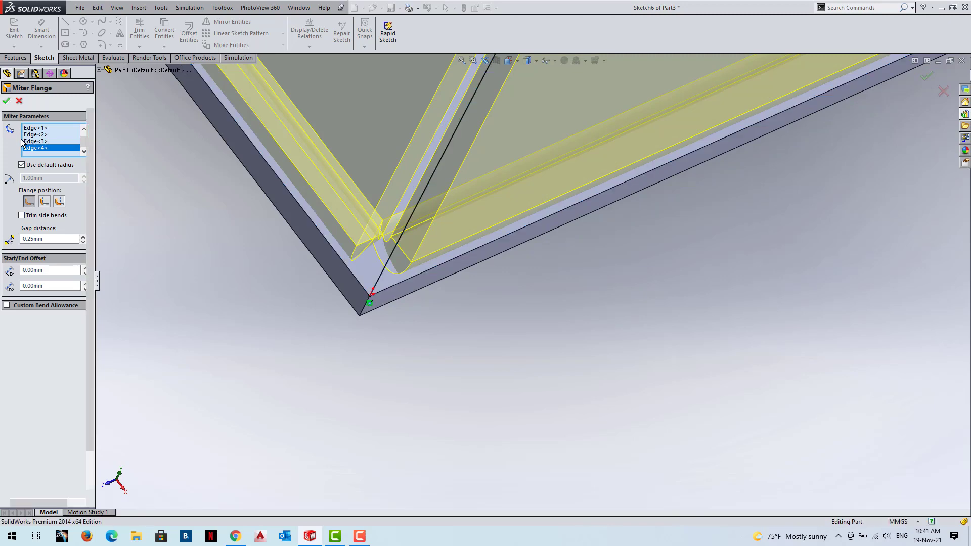
Orbit and zoom around the tray to inspect its mitered bend corners
scroll(351, 265, "down", 2)
middle_click_drag(383, 230, 418, 257)
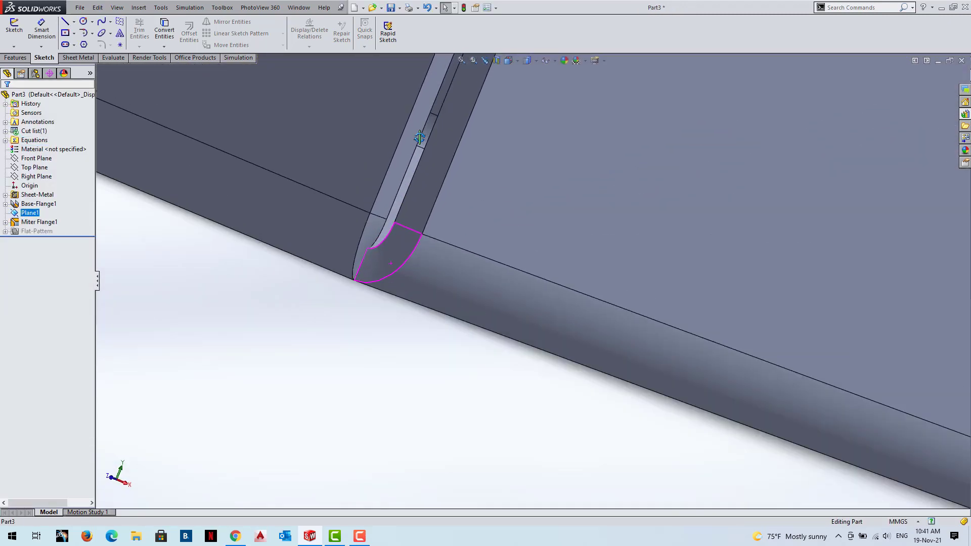
scroll(420, 262, "up", 2)
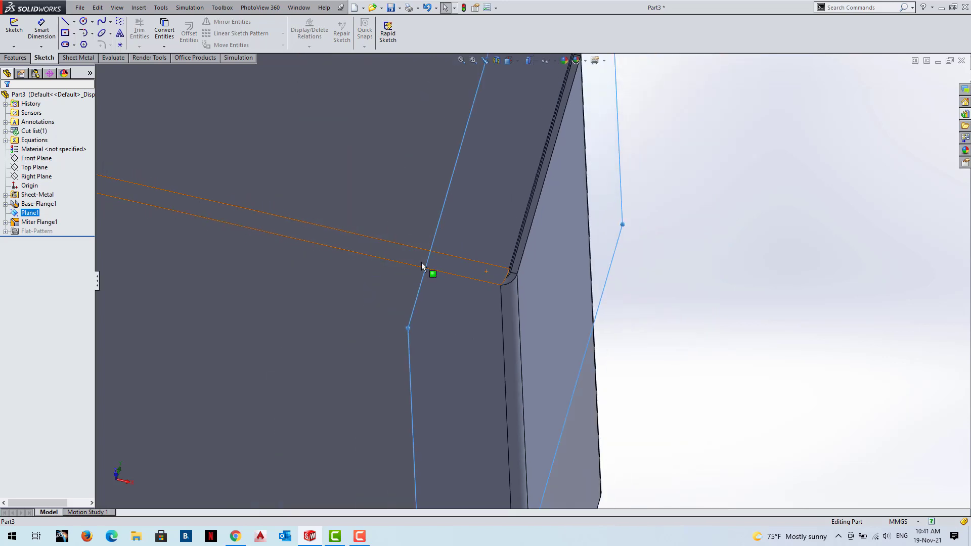
scroll(427, 267, "up", 3)
scroll(445, 276, "up", 1)
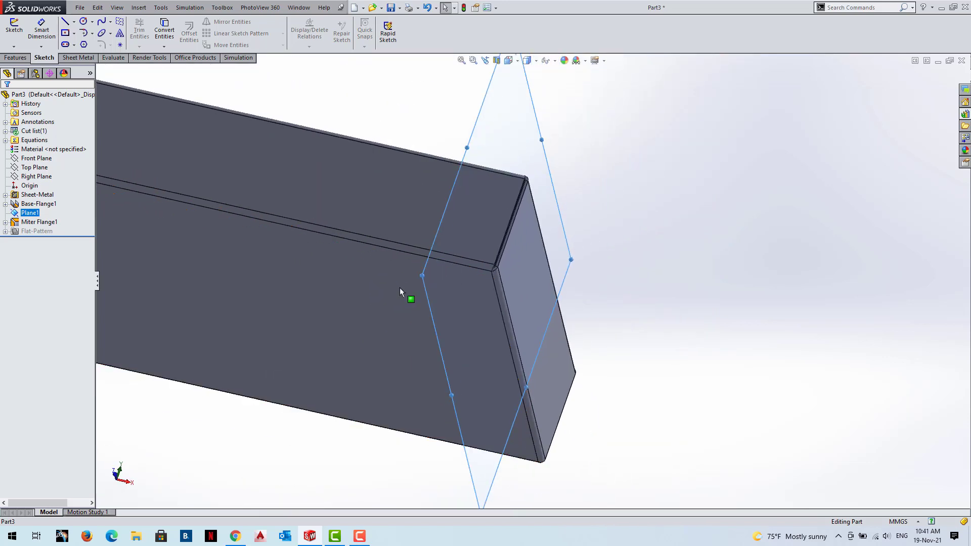
middle_click_drag(407, 282, 336, 295)
scroll(256, 362, "up", 2)
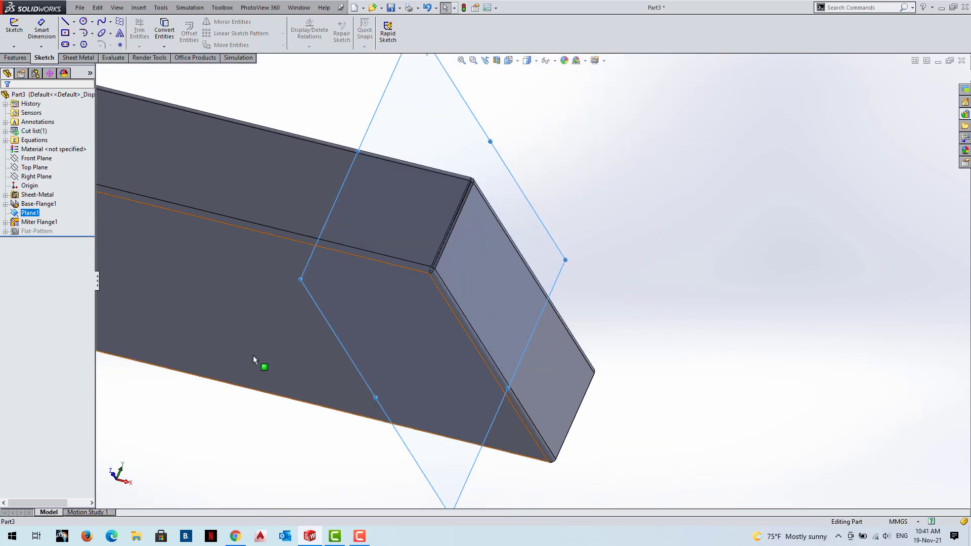
scroll(373, 278, "up", 3)
mouse_move(304, 340)
middle_mouse_down()
mouse_move(339, 287)
mouse_move(284, 351)
middle_mouse_up()
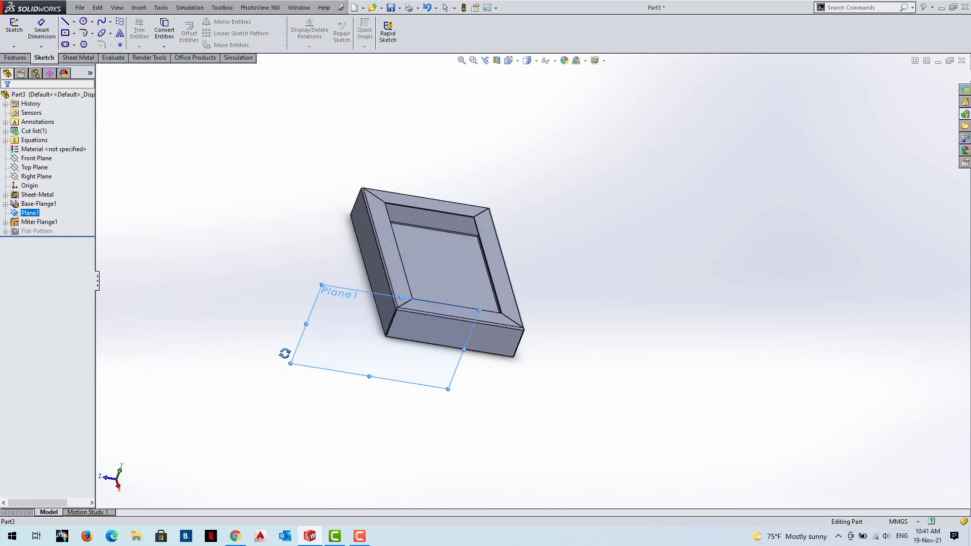
scroll(460, 287, "down", 5)
scroll(414, 313, "down", 2)
scroll(415, 314, "up", 3)
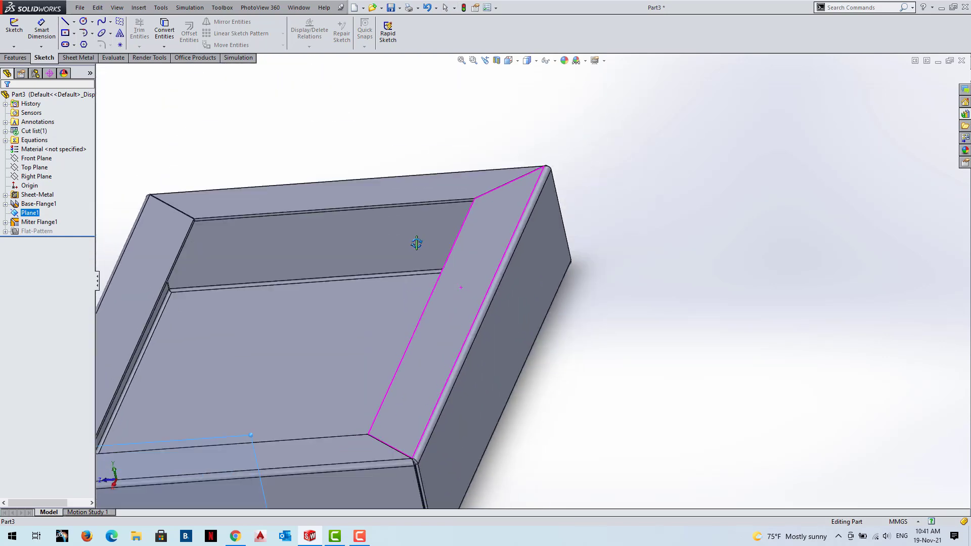
middle_click_drag(419, 243, 451, 225)
scroll(458, 221, "down", 2)
scroll(434, 261, "down", 2)
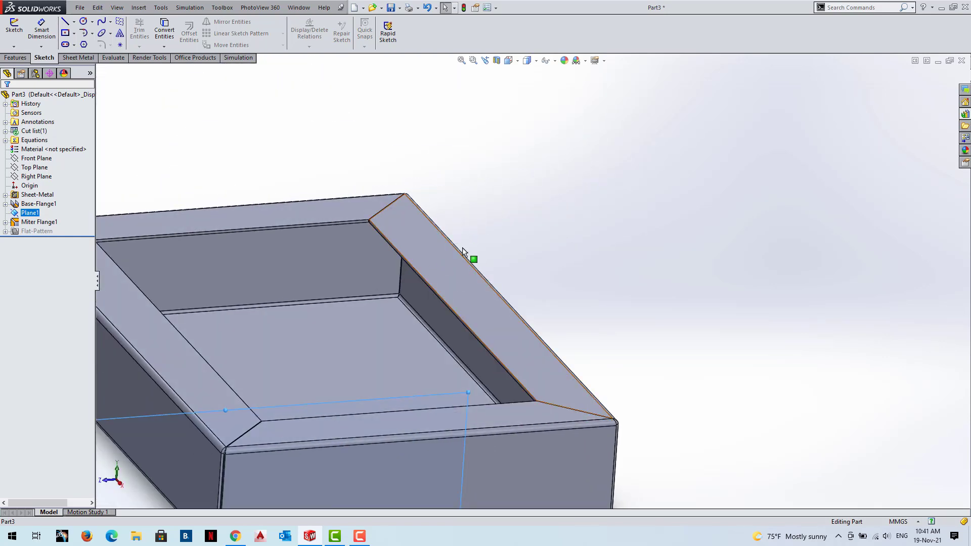
scroll(536, 202, "up", 4)
middle_click_drag(536, 202, 451, 210)
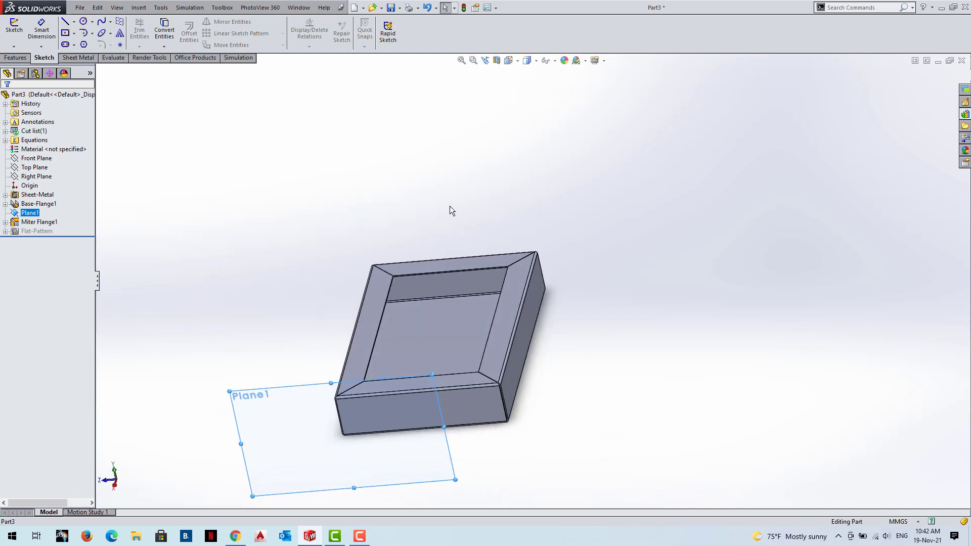
Expand Miter Flange1 and highlight Miterbend8 and Miterbend7 on the model
left_click(5, 223)
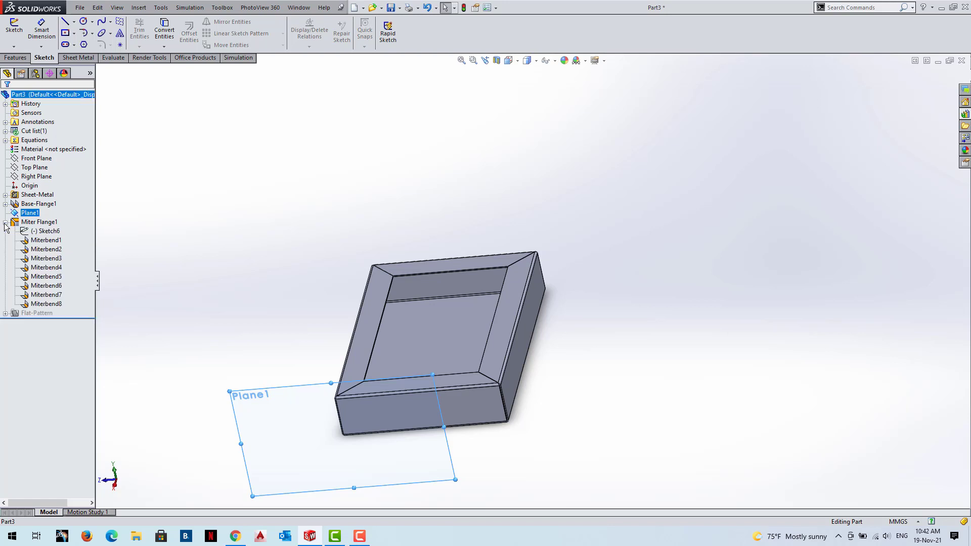
left_click(54, 305)
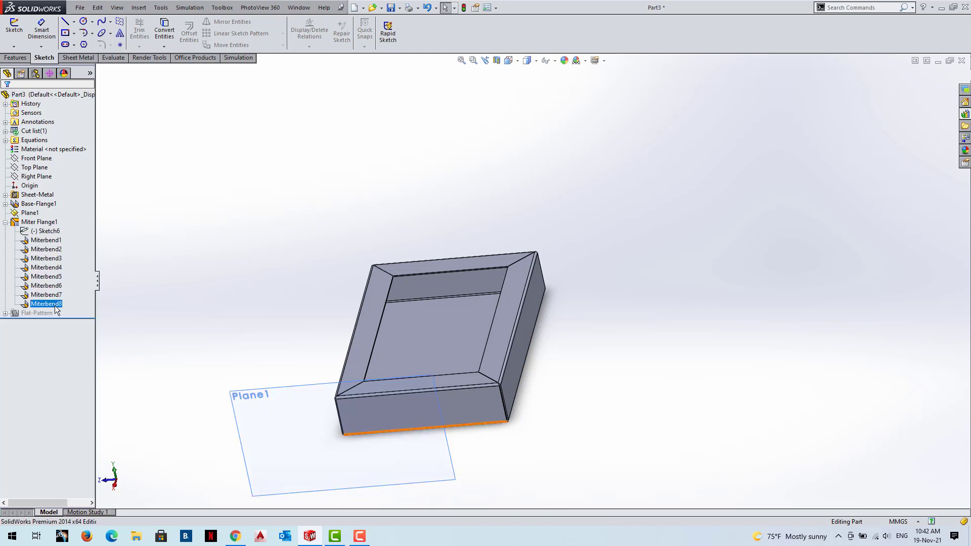
left_click(46, 295, "ctrl")
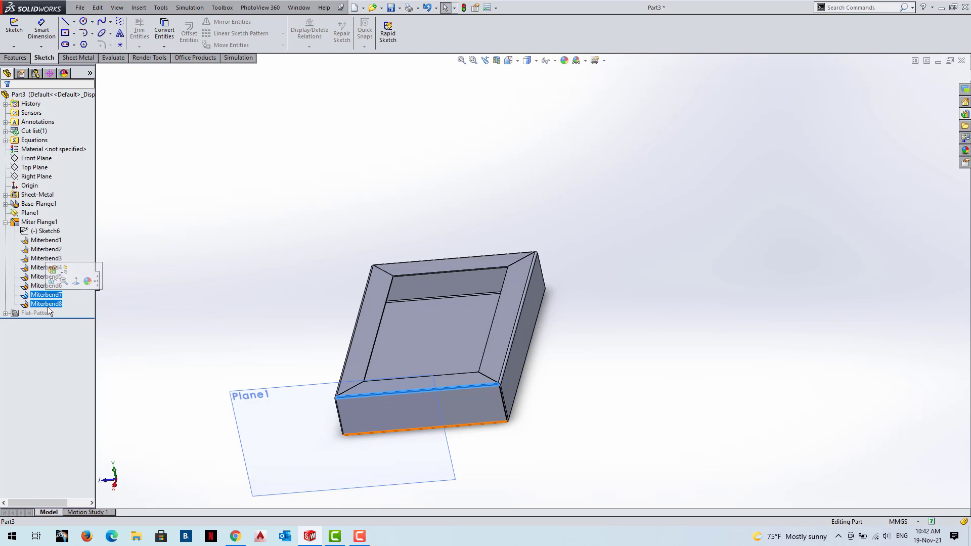
left_click(250, 236)
Inspect the tray's top flange face and outer left side face from below
mouse_move(371, 342)
middle_mouse_down()
mouse_move(410, 282)
mouse_move(412, 331)
middle_mouse_up()
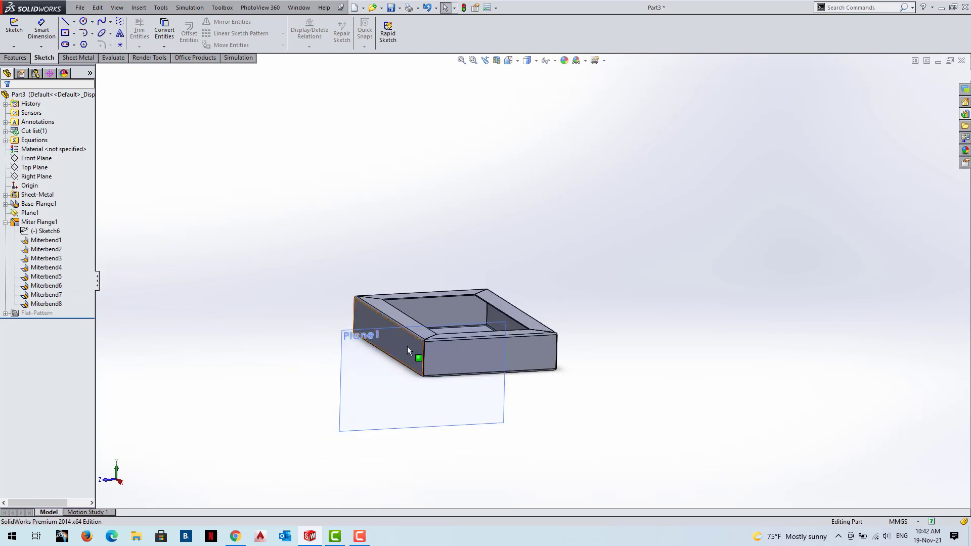
left_click(400, 320)
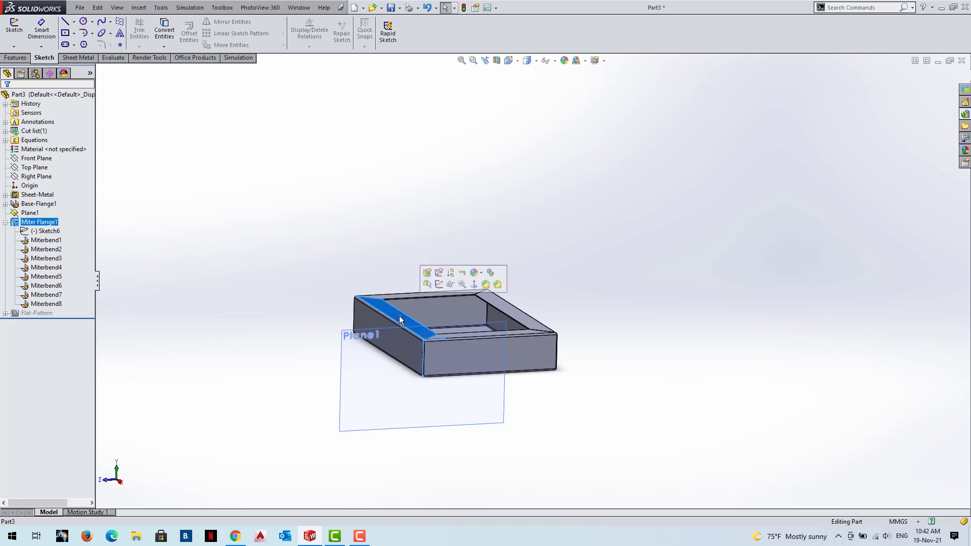
left_click(394, 351)
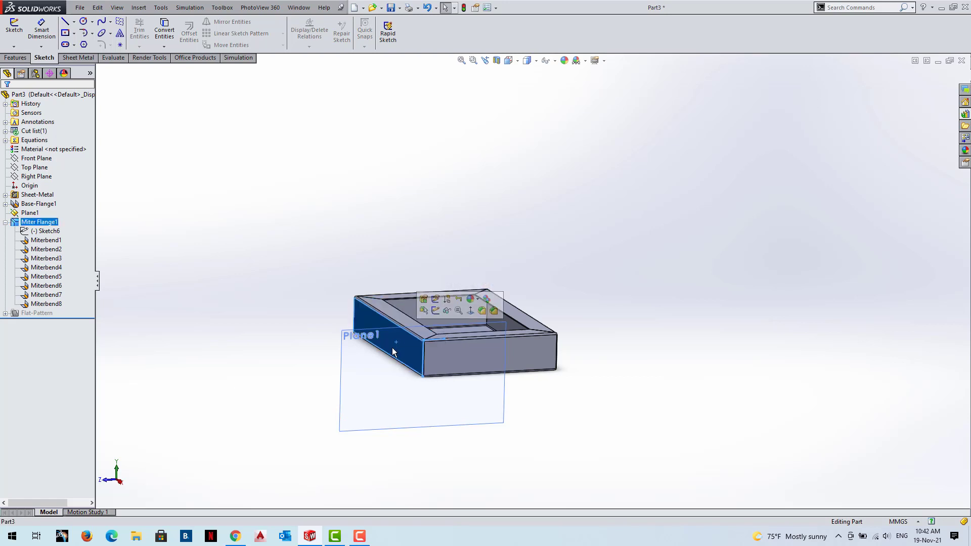
left_click(265, 275)
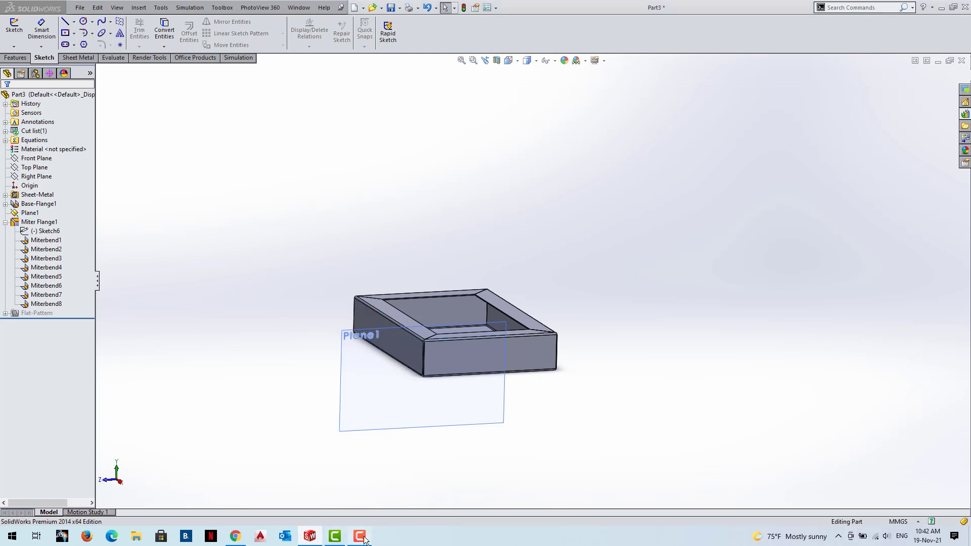
left_click(360, 536)
Create a new blank part document, Part5, from File > New
left_click(919, 490)
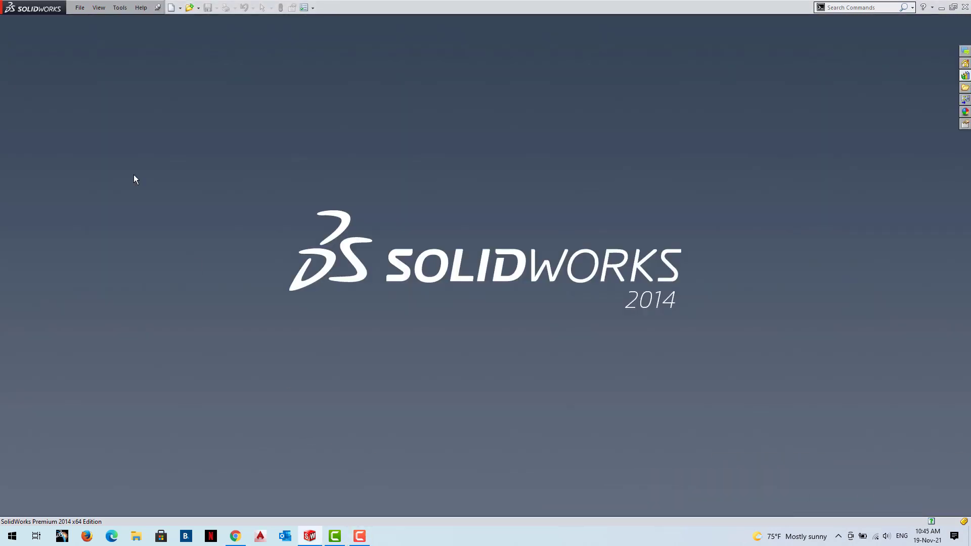
left_click(83, 9)
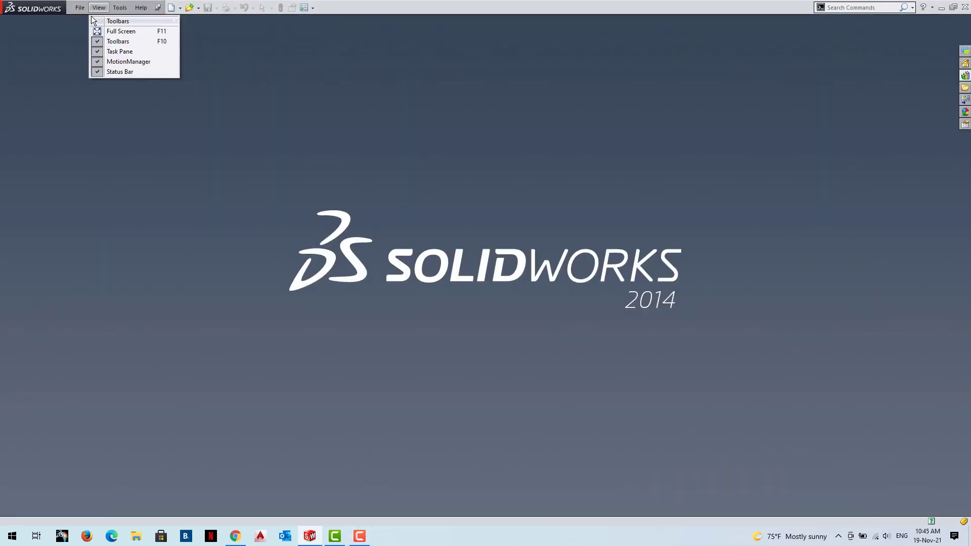
left_click(98, 21)
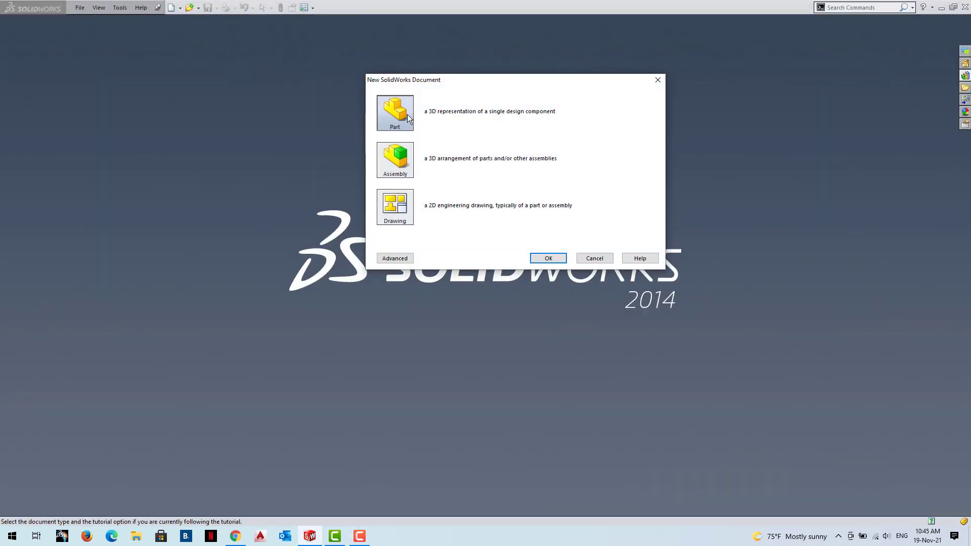
double_click(408, 120)
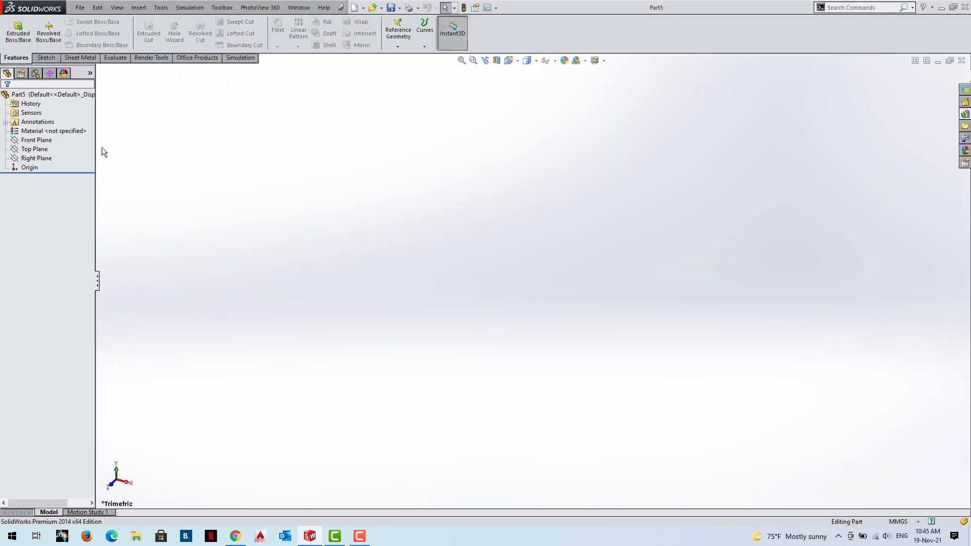
Switch back and forth between the Sheet Metal and Features CommandManager tabs
left_click(68, 57)
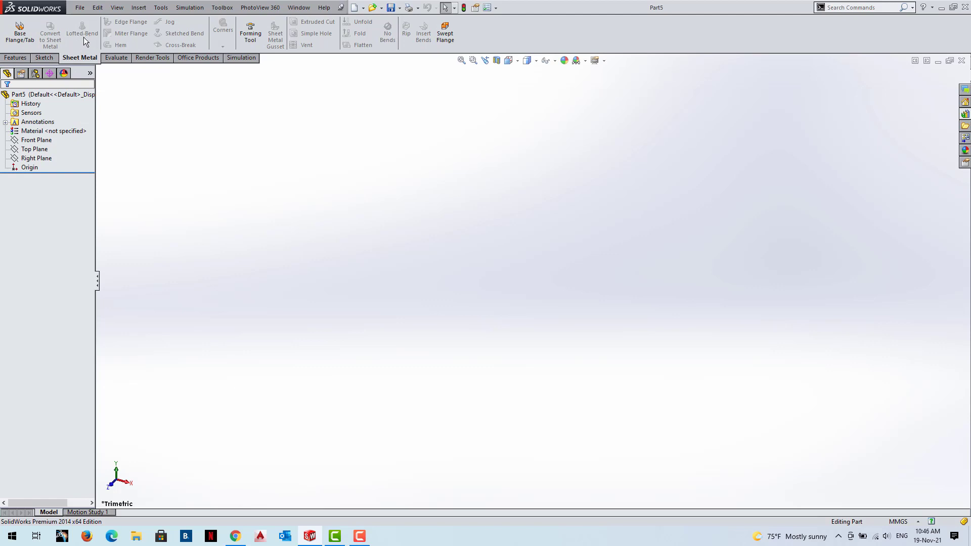
left_click(34, 58)
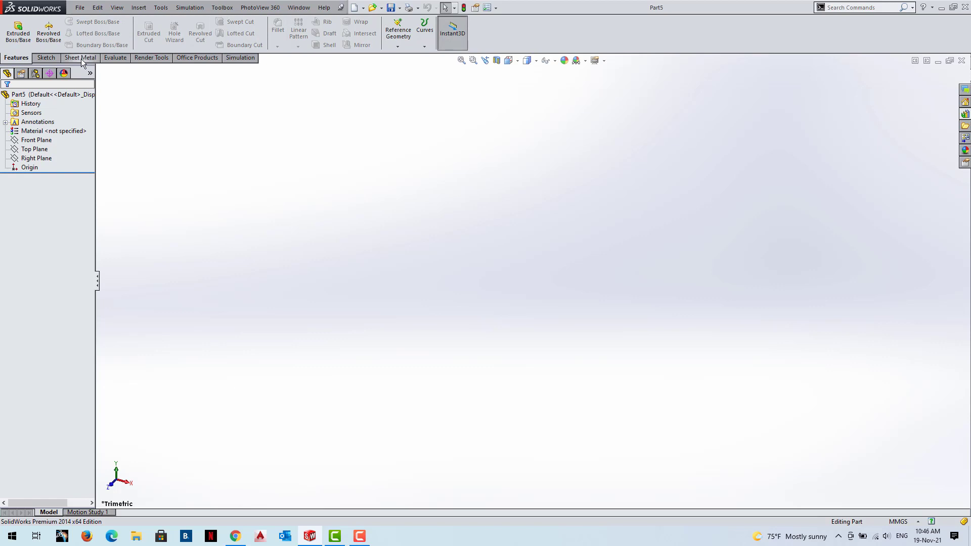
left_click(81, 58)
left_click(4, 59)
Add reference plane Plane1 offset 100 mm from the Top Plane
left_click(398, 47)
left_click(409, 57)
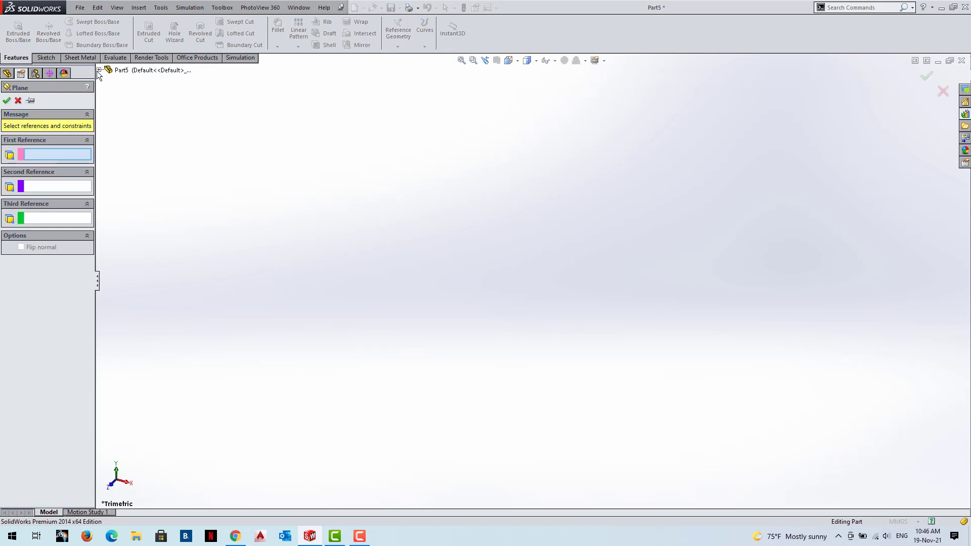
left_click(99, 70)
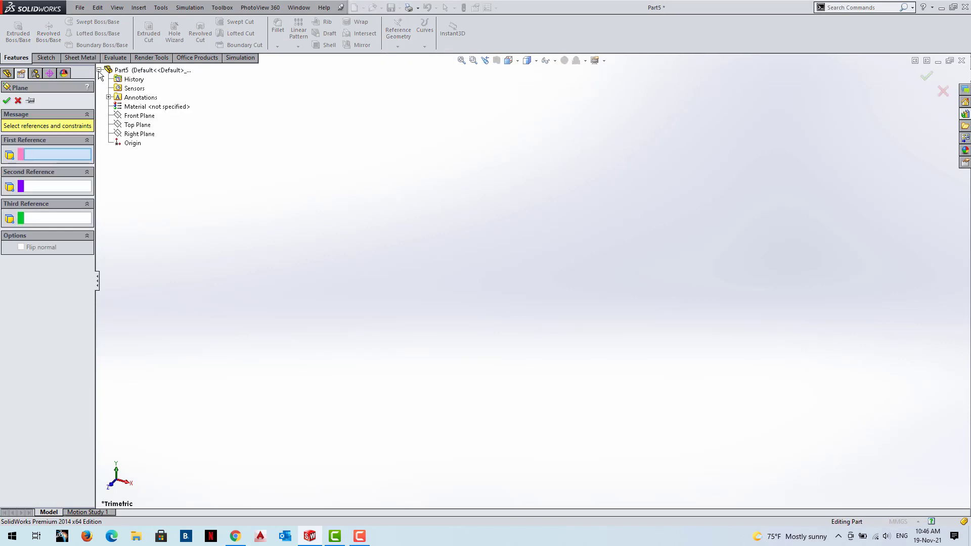
left_click(137, 125)
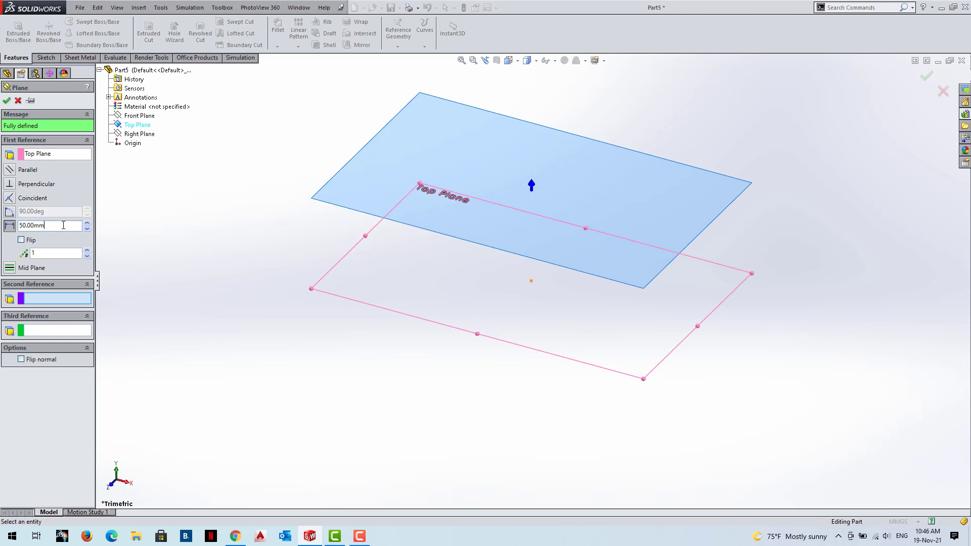
double_click(30, 226)
type("100")
key("Return")
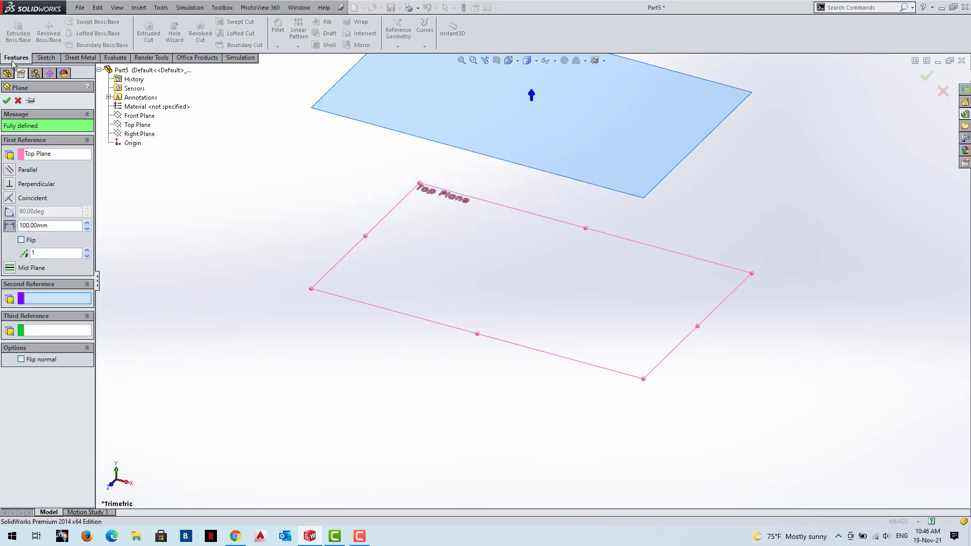
left_click(7, 100)
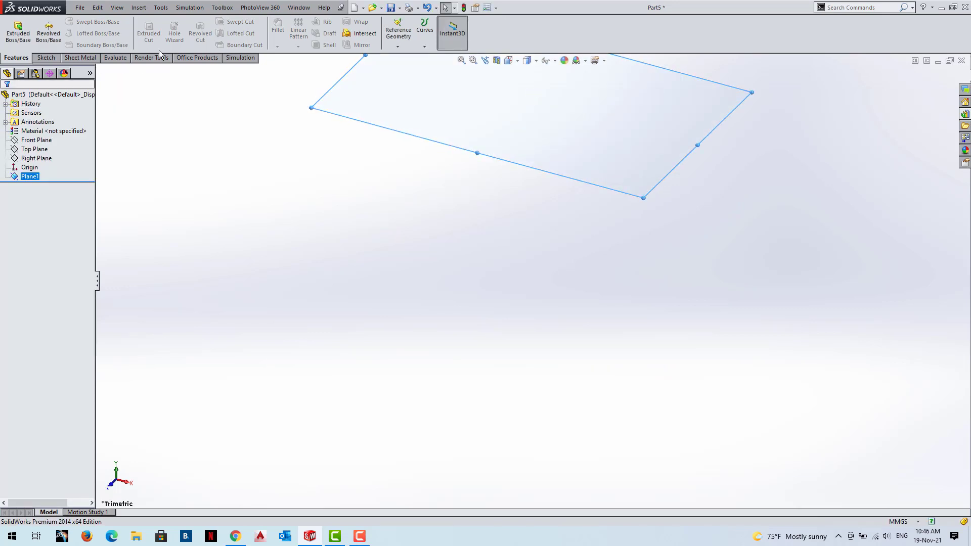
Sketch an open slanted-horizontal-slanted three-line profile on the Top Plane as Sketch1
left_click(34, 149)
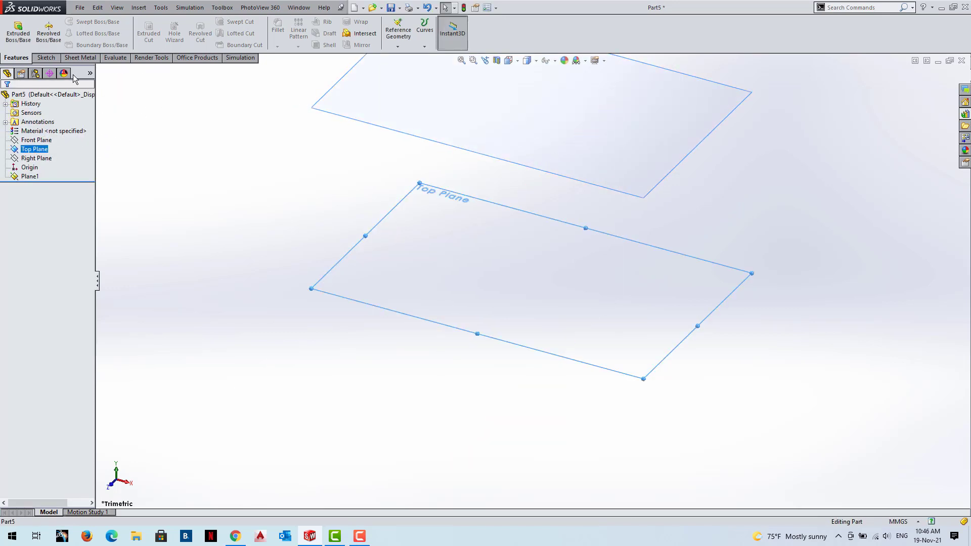
left_click(46, 58)
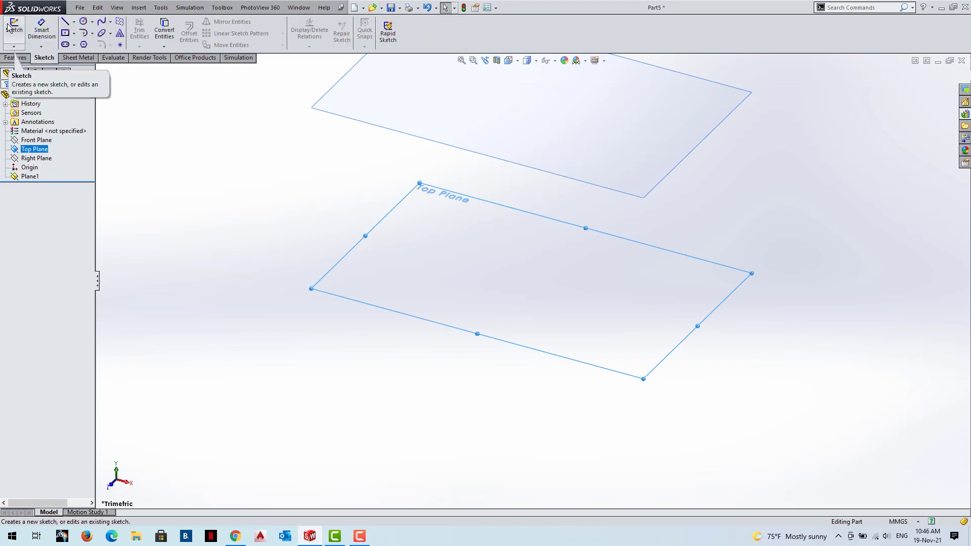
left_click(14, 31)
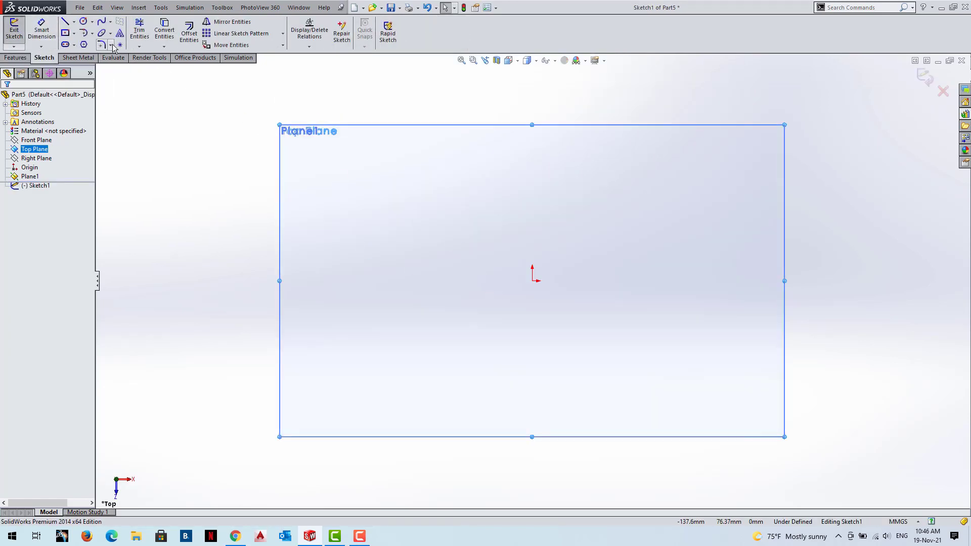
left_click(65, 21)
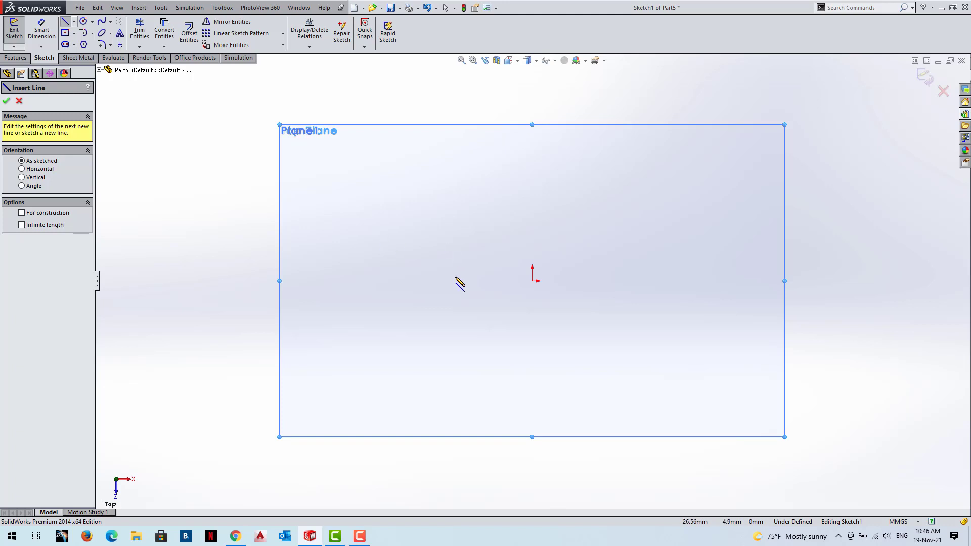
left_click_drag(420, 336, 436, 301)
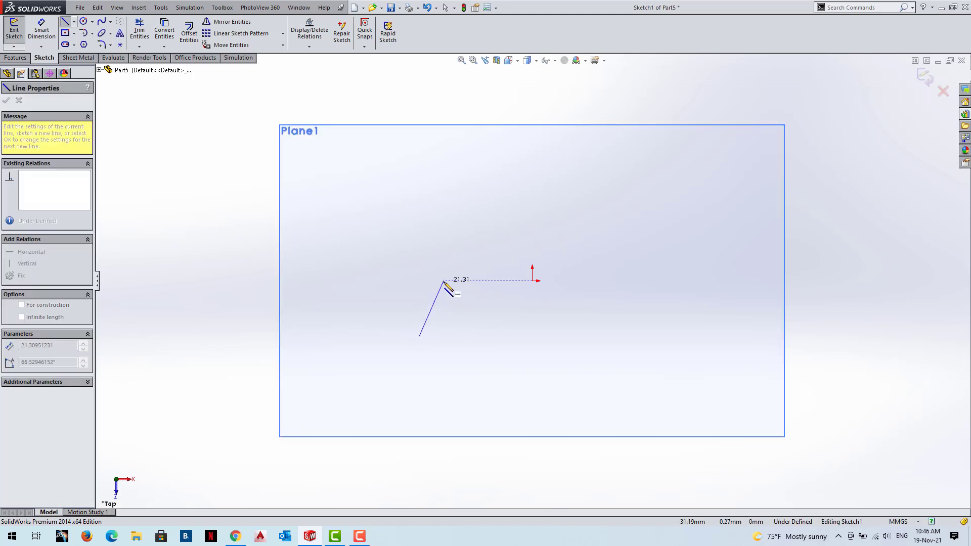
left_click(443, 280)
left_click(633, 281)
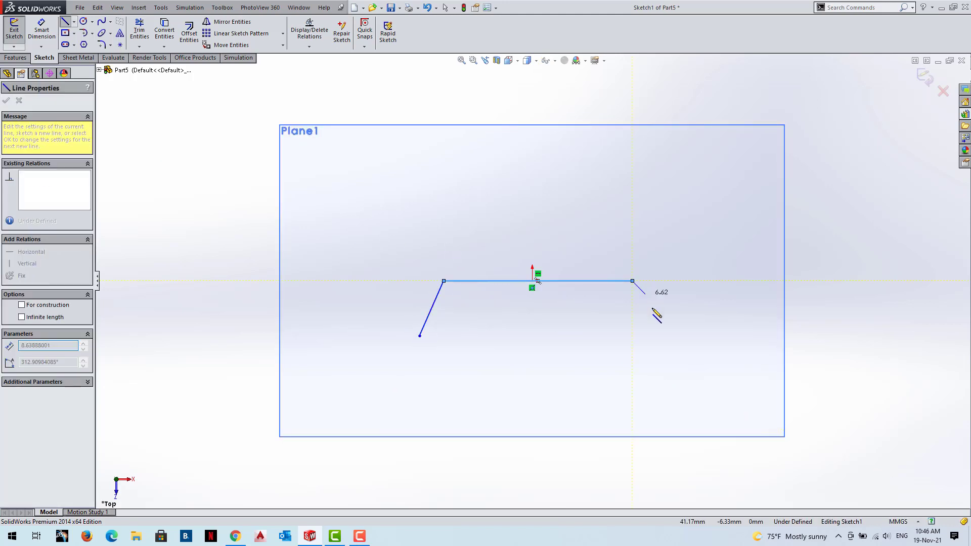
left_click(668, 357)
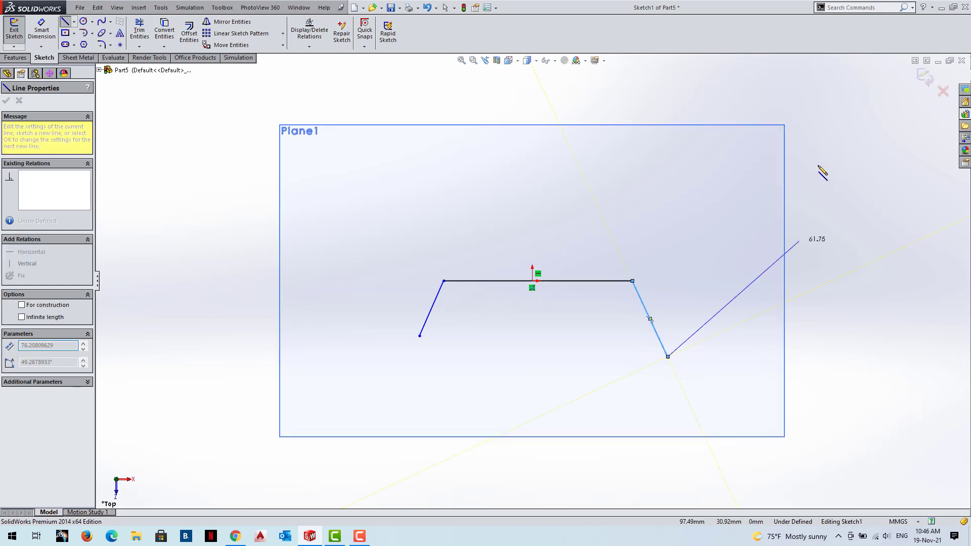
left_click(924, 77)
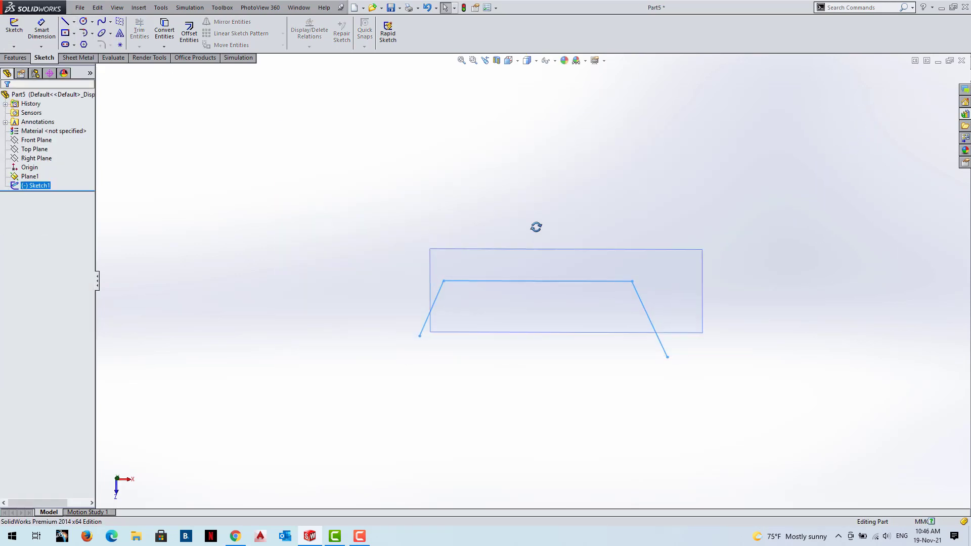
left_click(627, 231)
Draw a smaller open three-line profile on Plane1 as Sketch2, then show the Sheet Metal tools
right_click(629, 223)
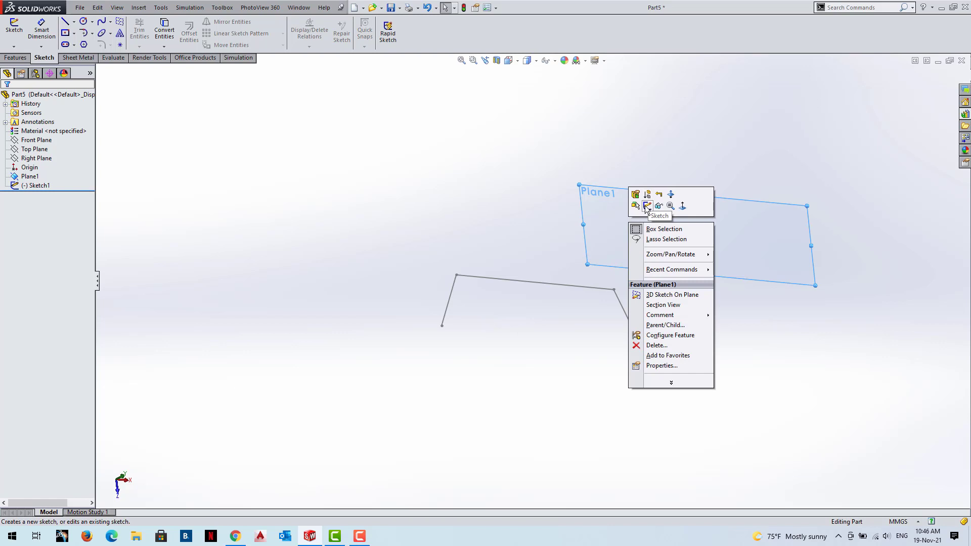
left_click(647, 205)
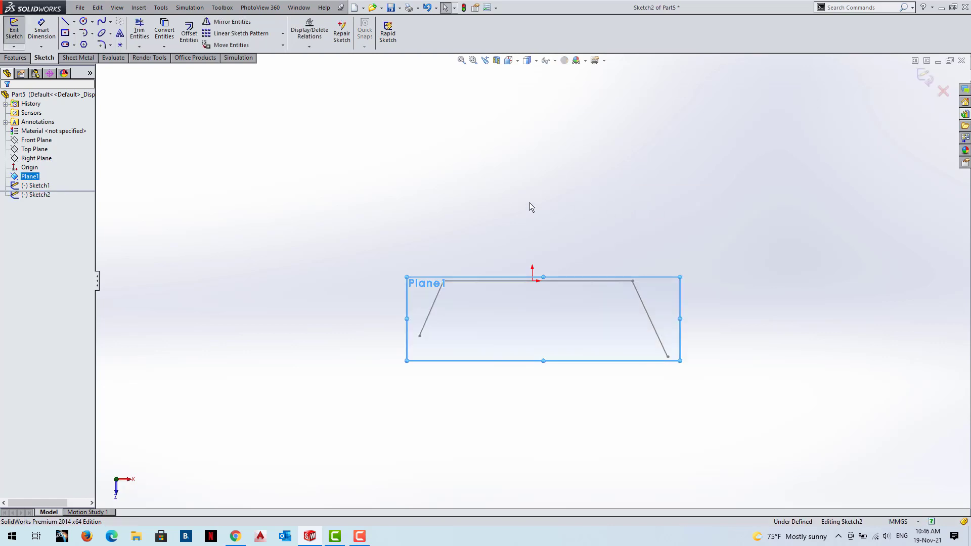
left_click(65, 21)
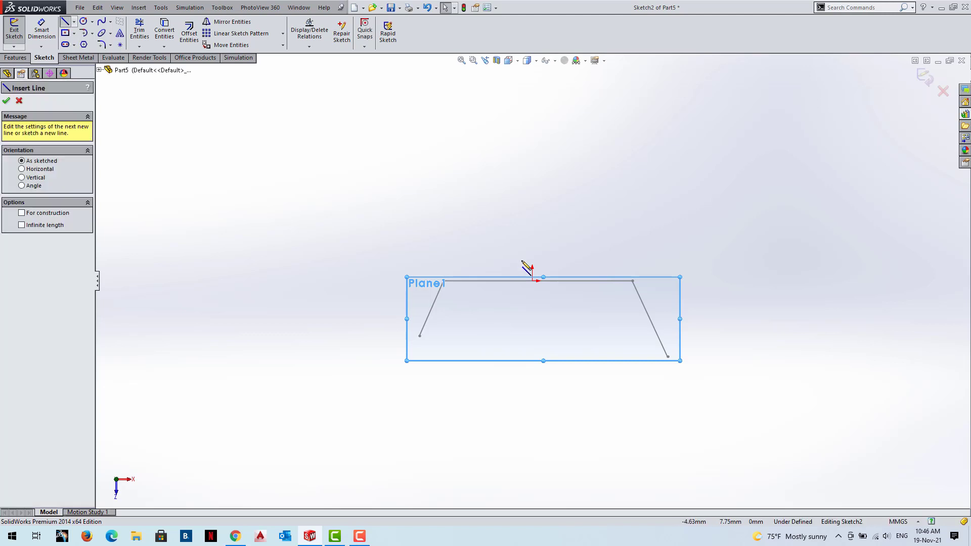
left_click(464, 324)
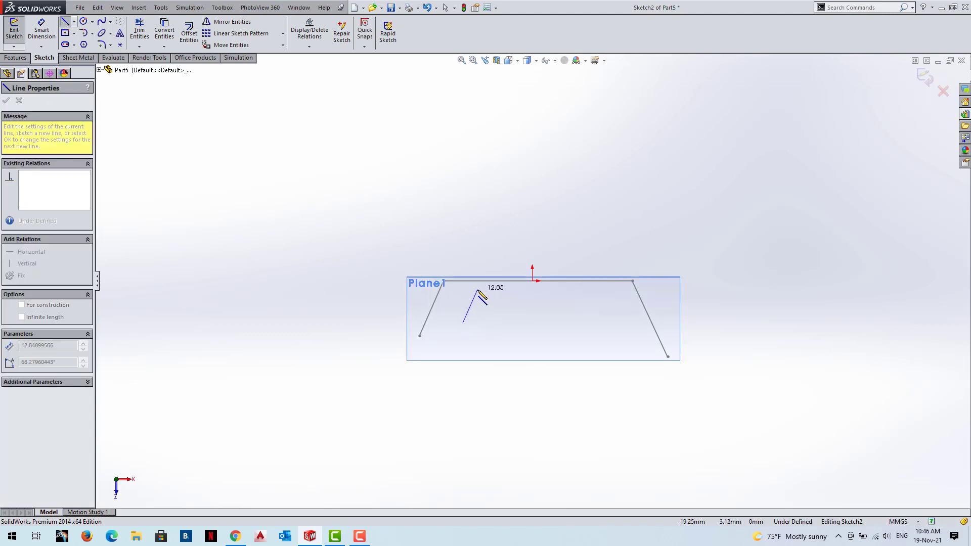
left_click(478, 289)
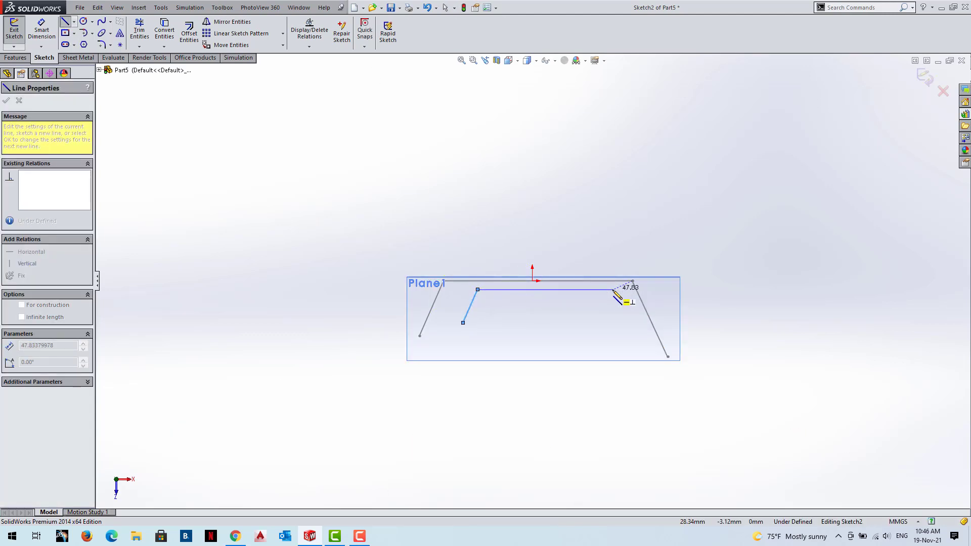
left_click(614, 289)
left_click(639, 339)
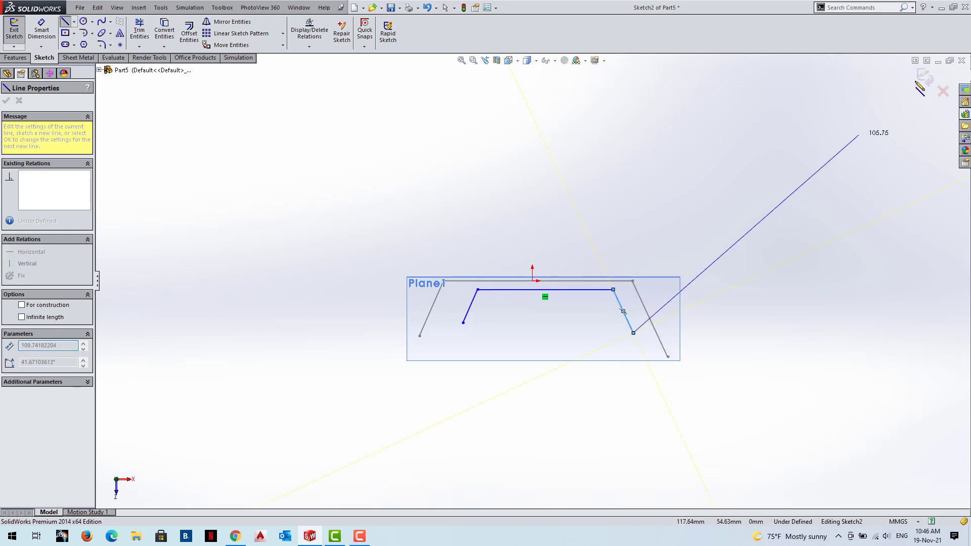
key("Escape")
mouse_move(759, 227)
middle_mouse_down()
mouse_move(564, 365)
mouse_move(561, 281)
middle_mouse_up()
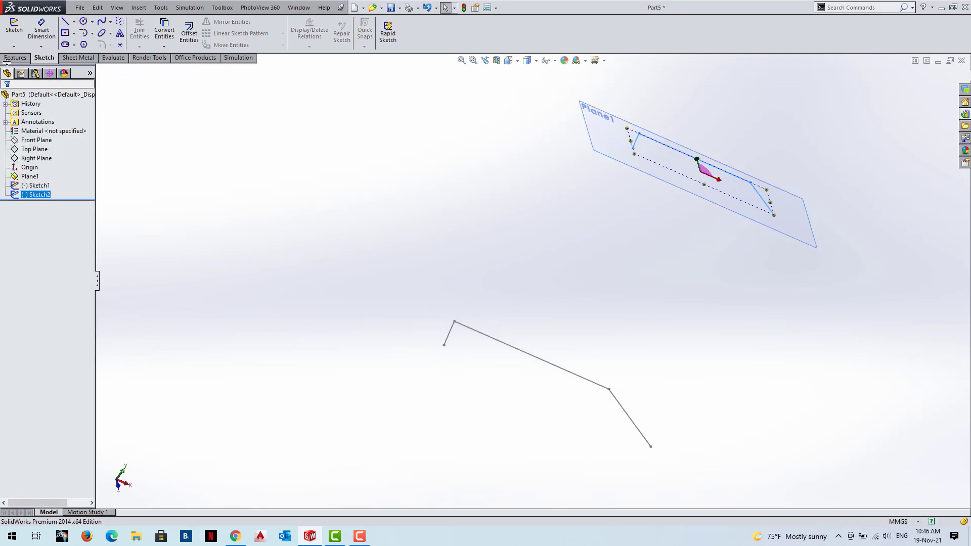
left_click(72, 57)
Start Lofted Bends, dismiss the warning, and pick Sketch2 and Sketch1 as profiles
left_click(79, 36)
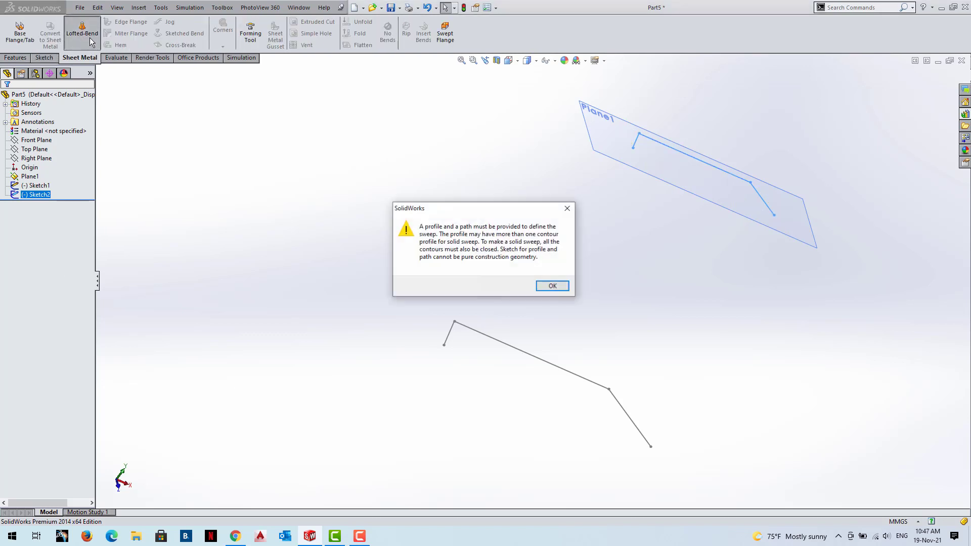
left_click(554, 288)
left_click(553, 287)
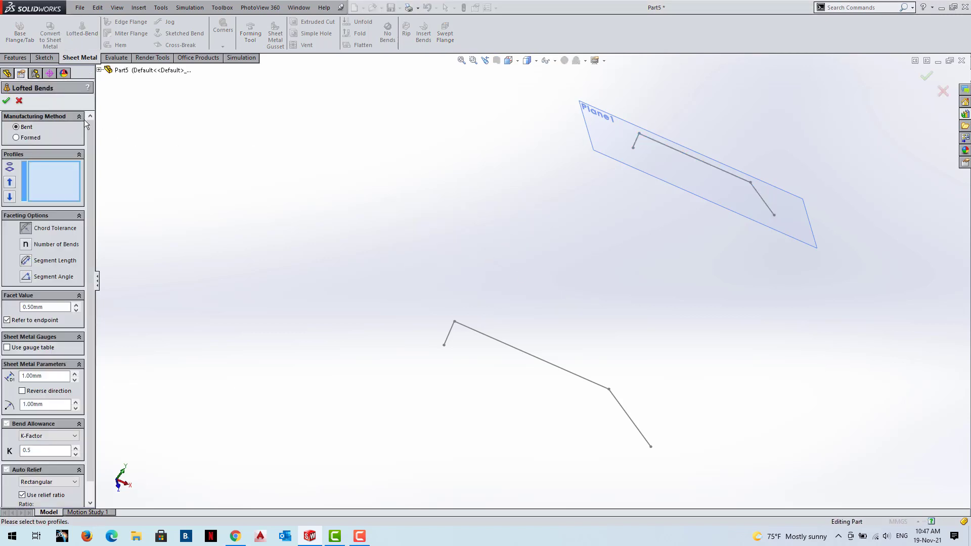
left_click(684, 155)
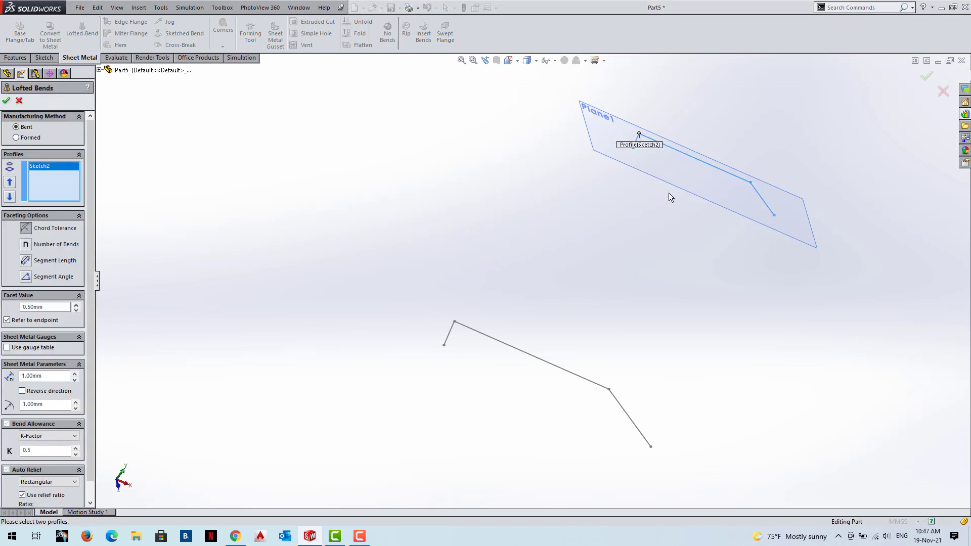
left_click(537, 362)
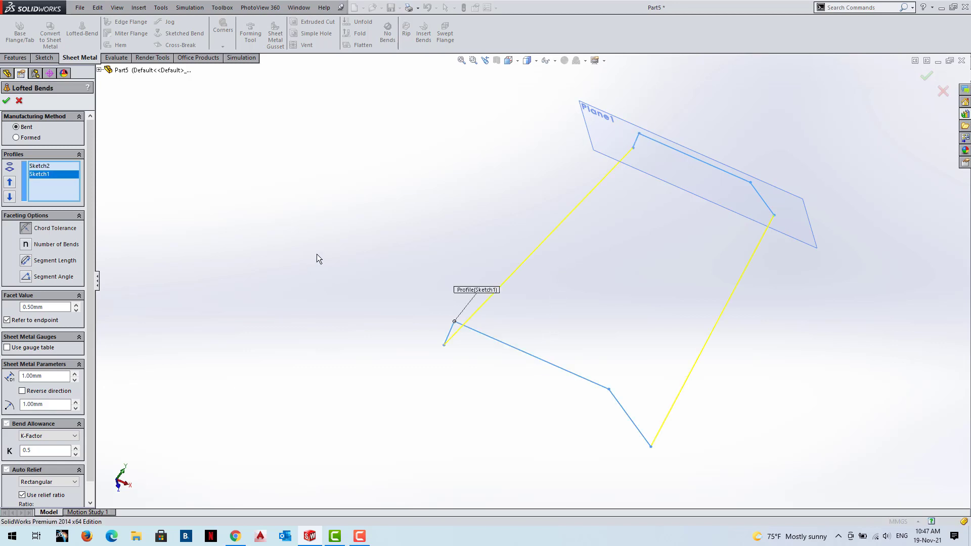
middle_click_drag(274, 218, 283, 223)
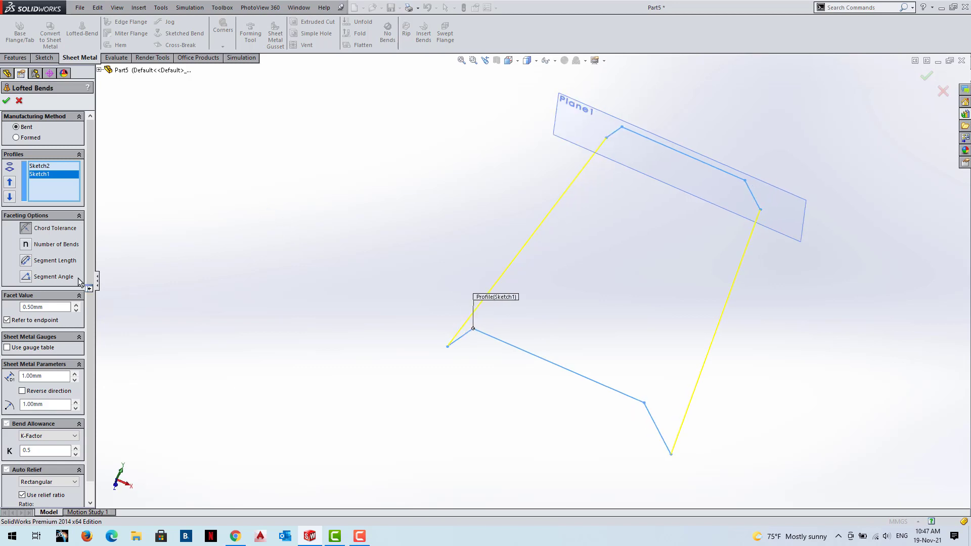
Set faceting to Segment Angle and remove both sketches from the profile list
left_click(30, 276)
middle_click_drag(510, 272, 454, 223)
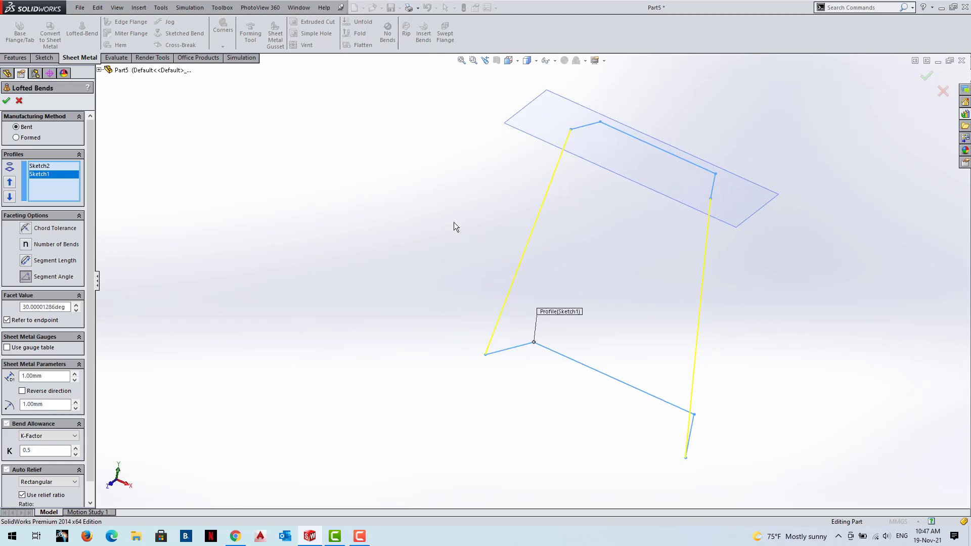
left_click(657, 150)
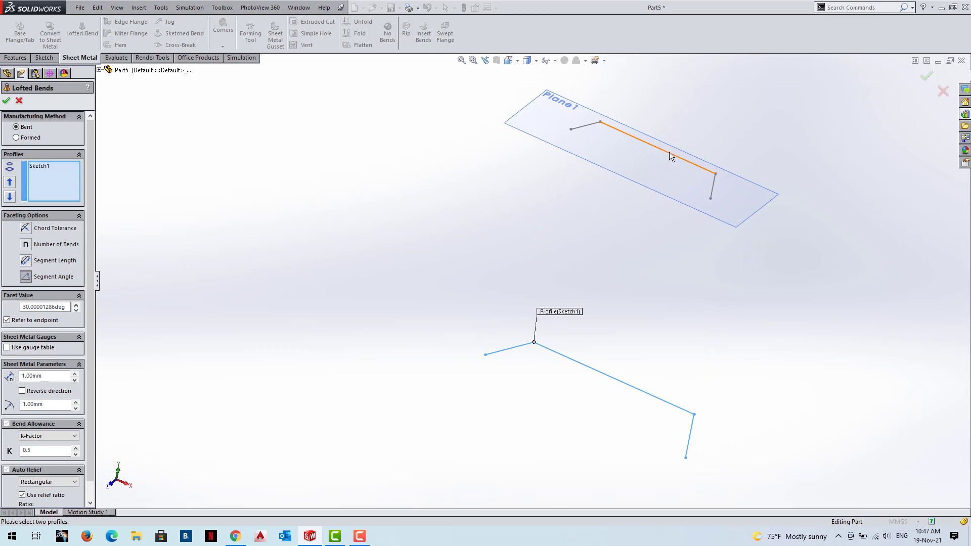
left_click(595, 375)
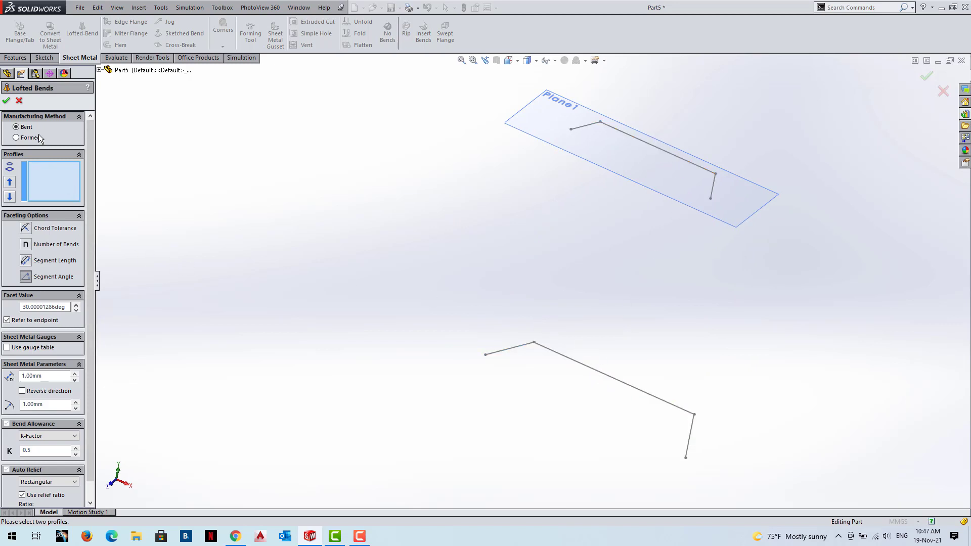
Restart Lofted Bends, pick both sketches at matching ends, and try to build it
left_click(19, 101)
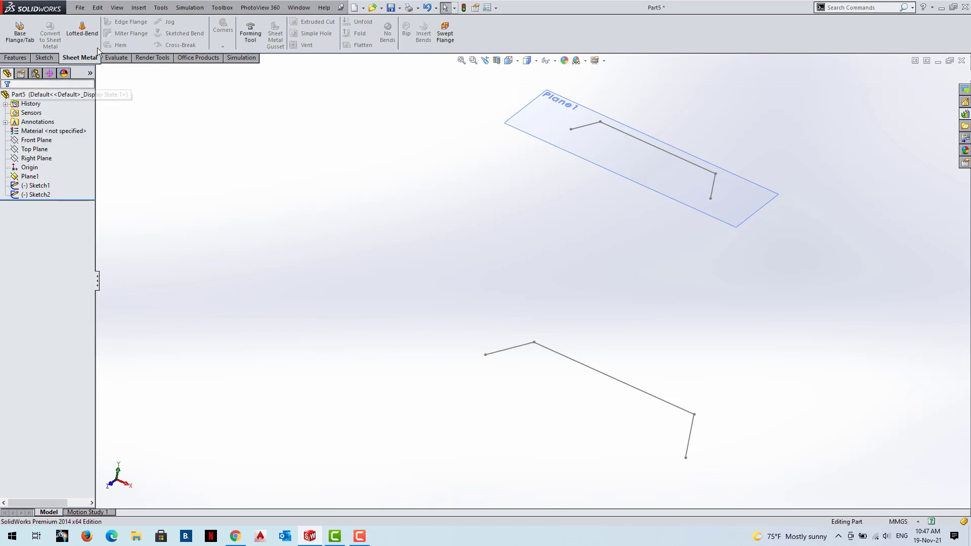
left_click(82, 31)
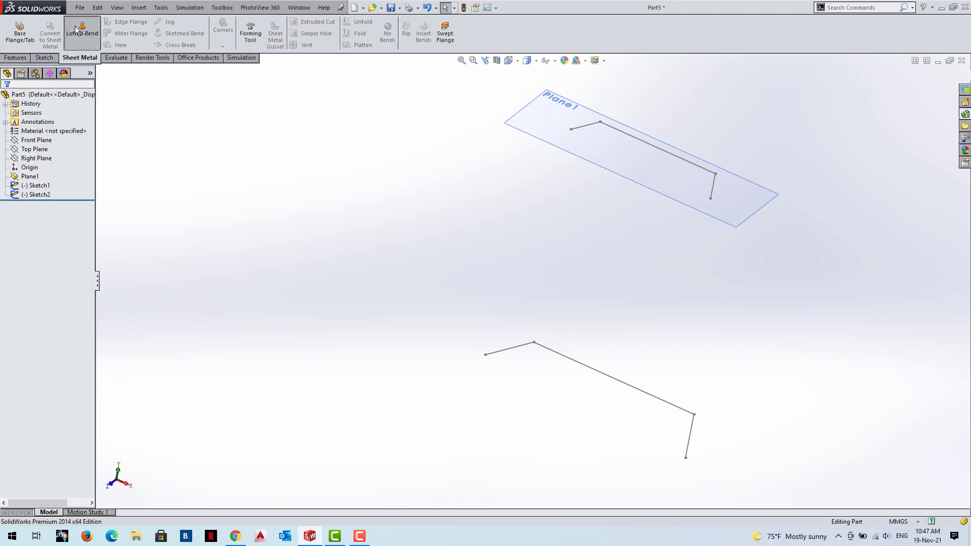
left_click(656, 151)
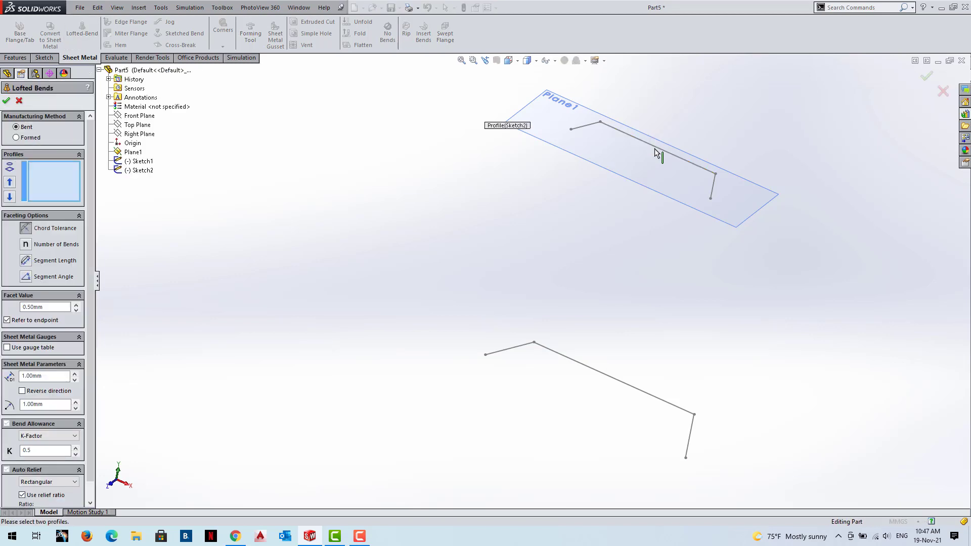
left_click(684, 410)
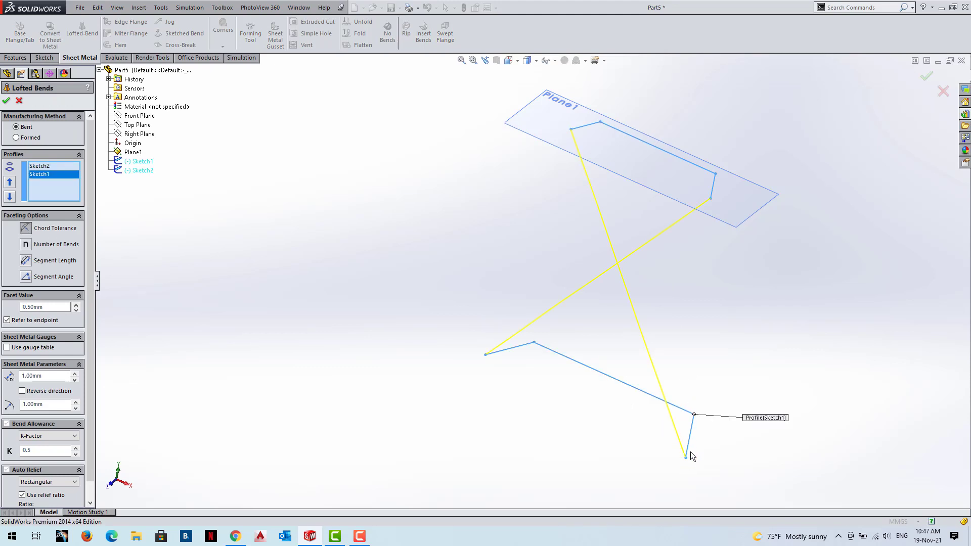
left_click(687, 457)
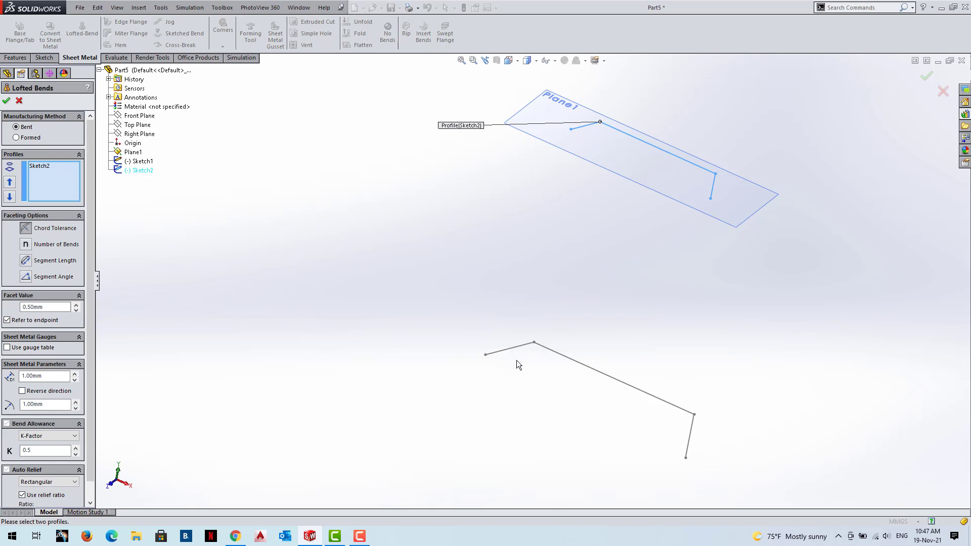
left_click(606, 377)
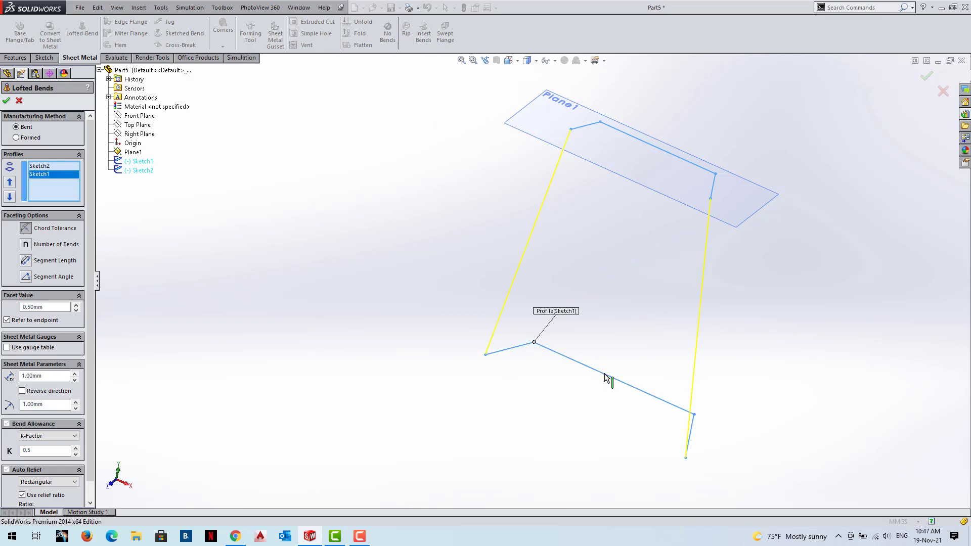
left_click(927, 76)
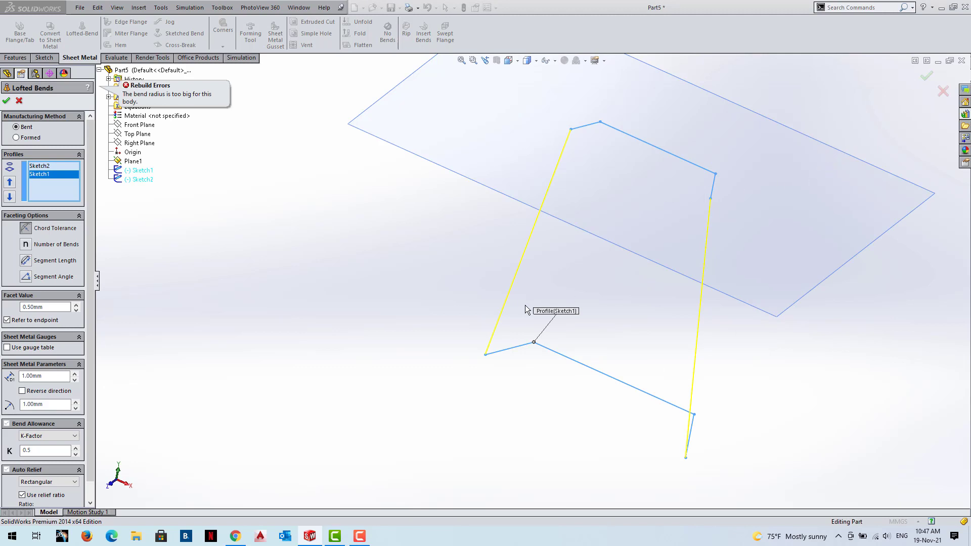
middle_click_drag(514, 282, 516, 262)
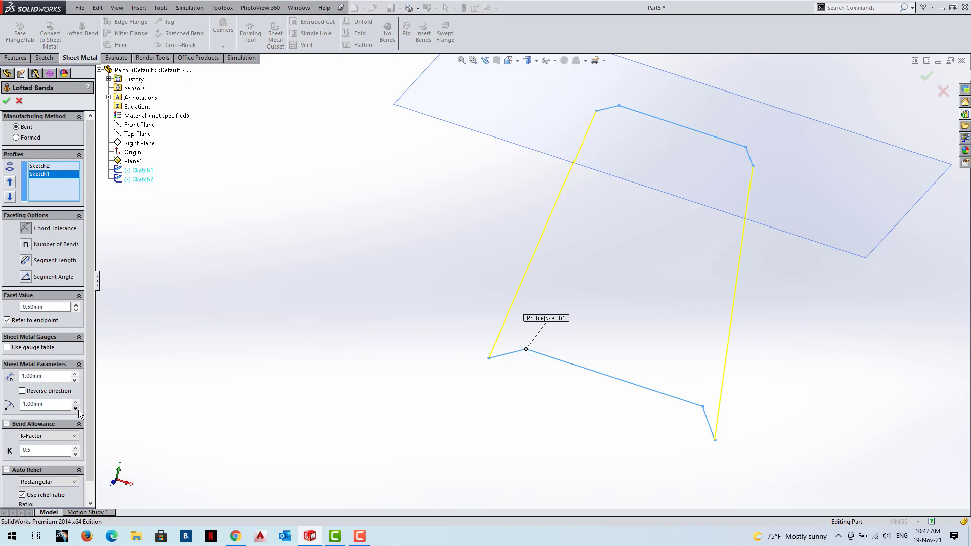
Retry with a 0.50 mm bend radius, then cancel the failing lofted bend
left_click_drag(68, 404, 6, 402)
type(".5")
key("Return")
left_click(923, 77)
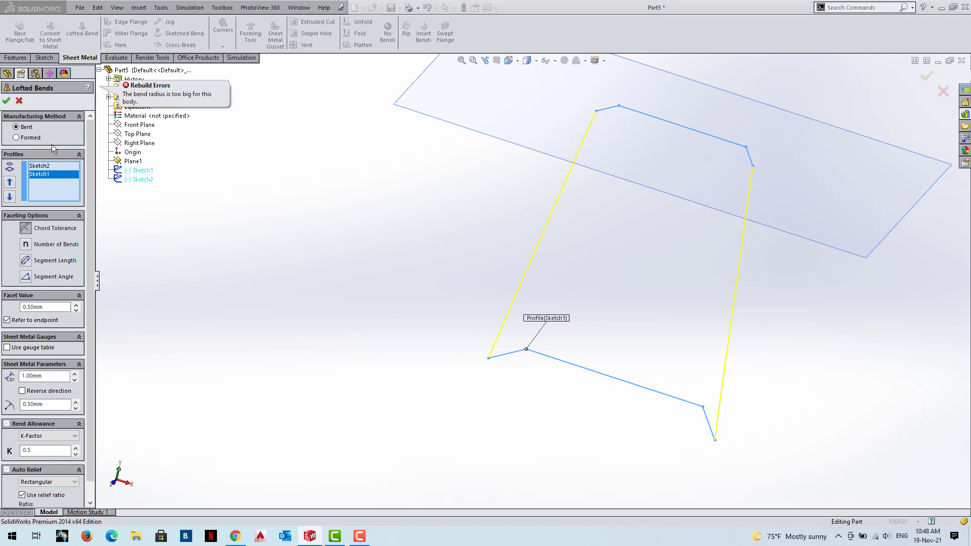
left_click(18, 102)
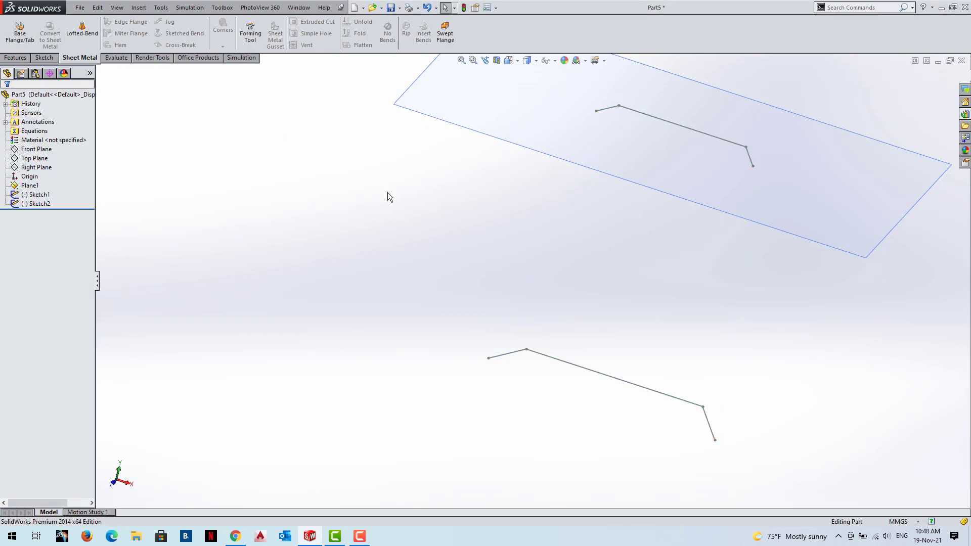
Edit Plane1's definition, changing its offset from the Top Plane to 50 mm
middle_click_drag(540, 300, 537, 313)
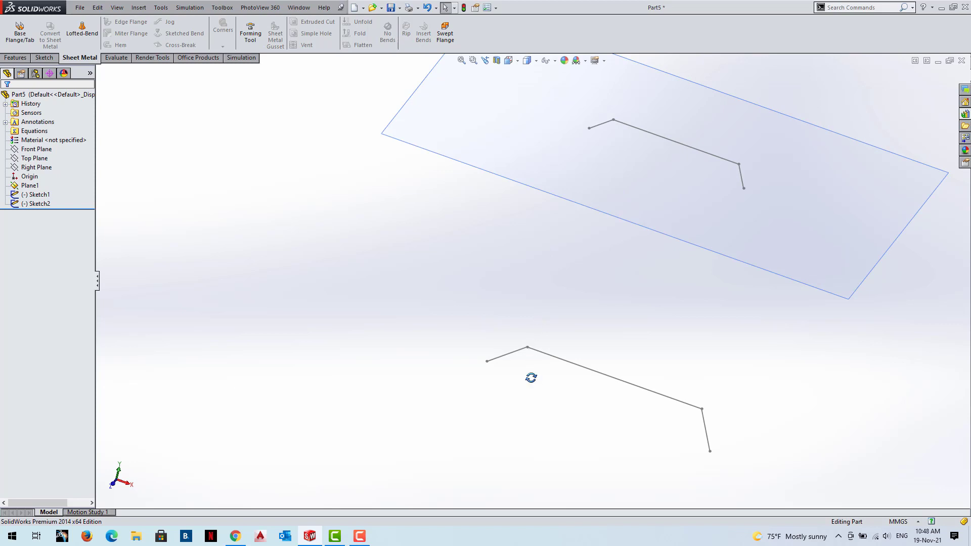
middle_click_drag(532, 378, 534, 383)
left_click(606, 190)
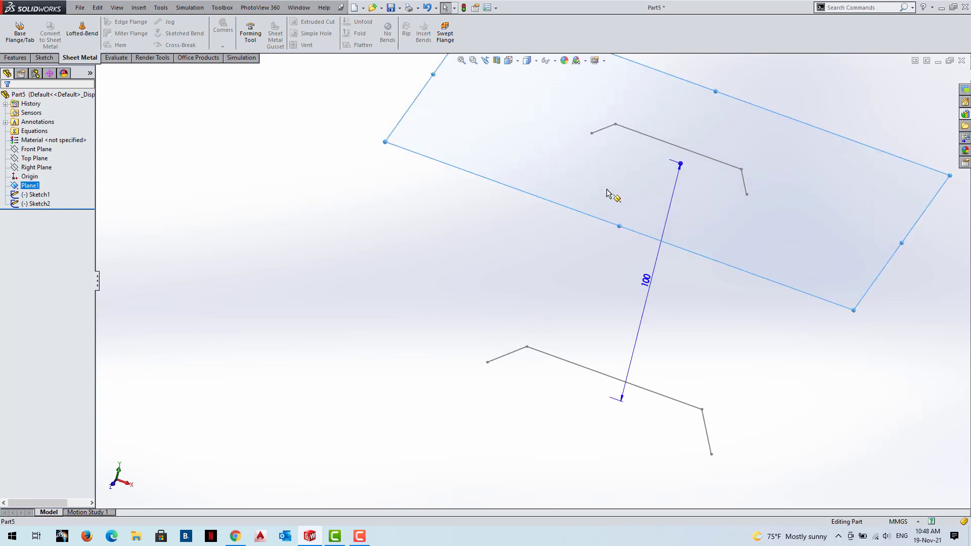
right_click(488, 152)
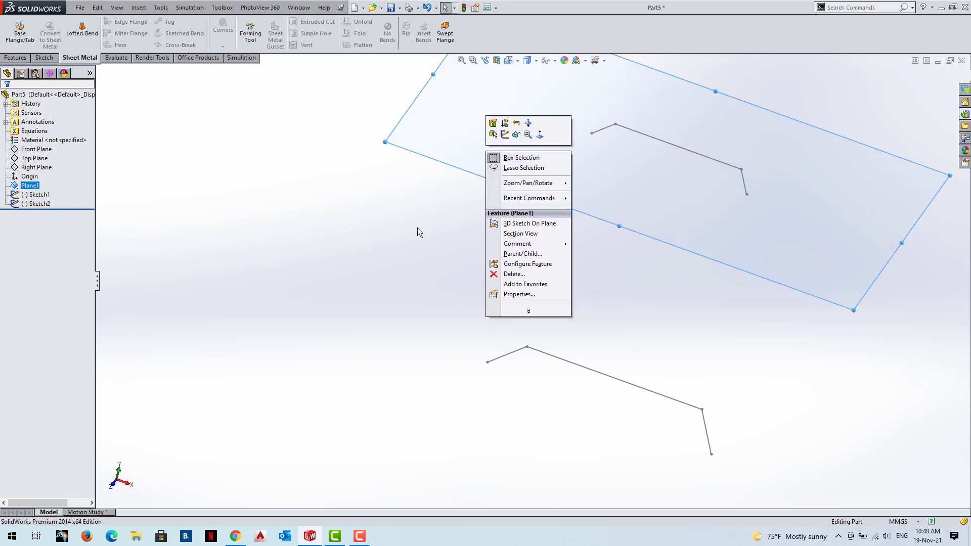
right_click(26, 187)
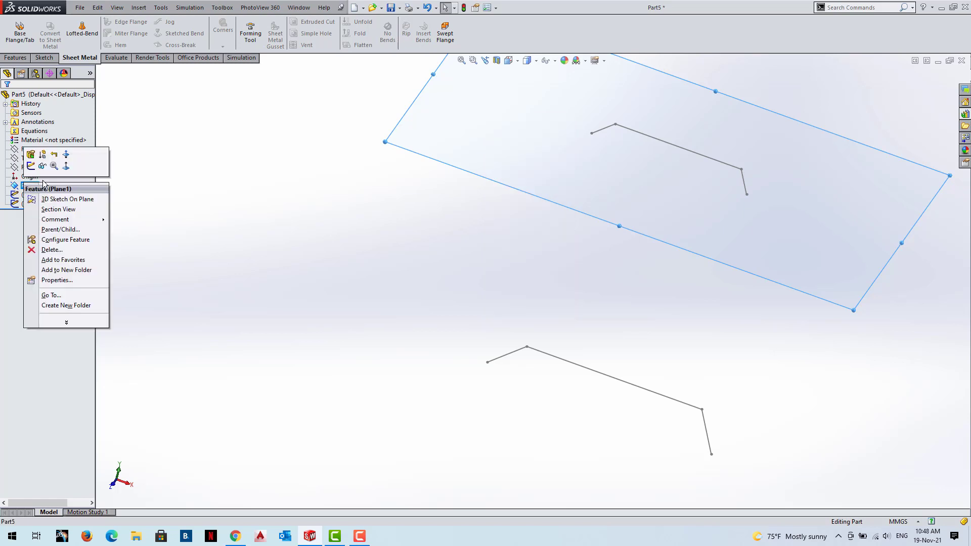
left_click(31, 154)
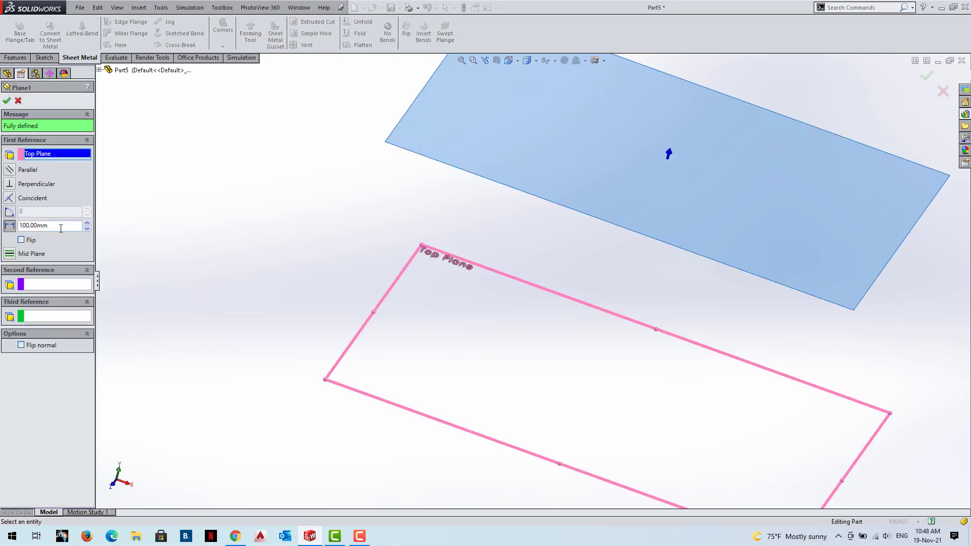
double_click(61, 225)
type("50")
key("Return")
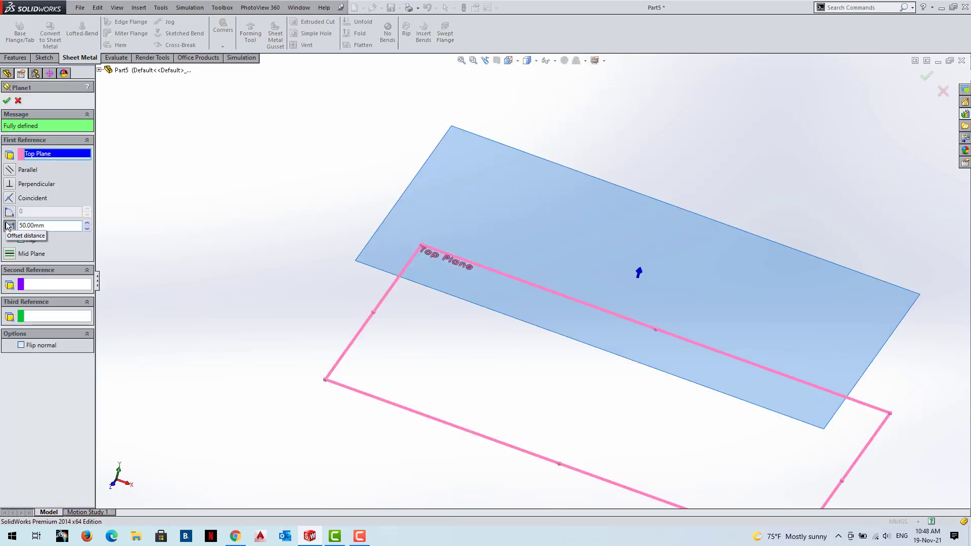
left_click(6, 100)
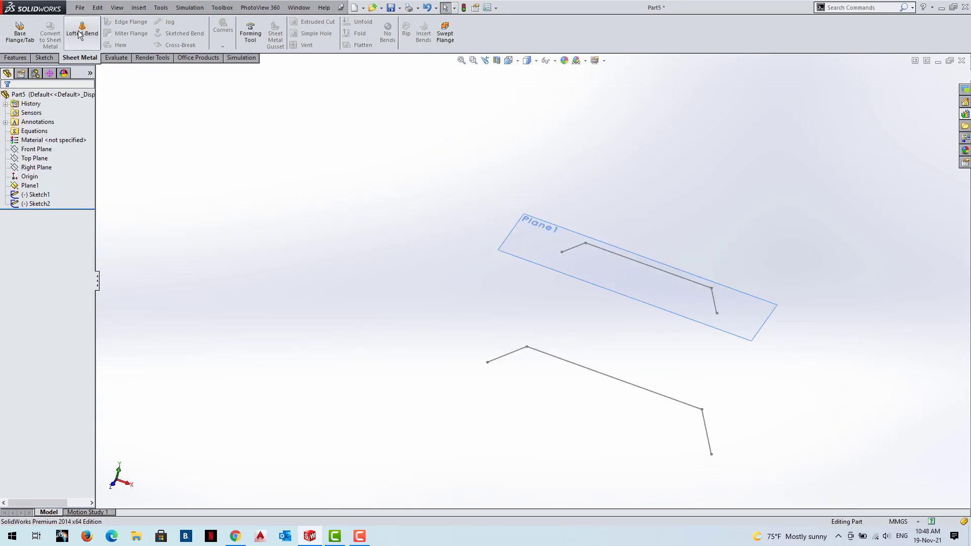
Start a new lofted bend with Sketch2 and Sketch1 picked at matching ends
left_click(82, 31)
left_click(645, 265)
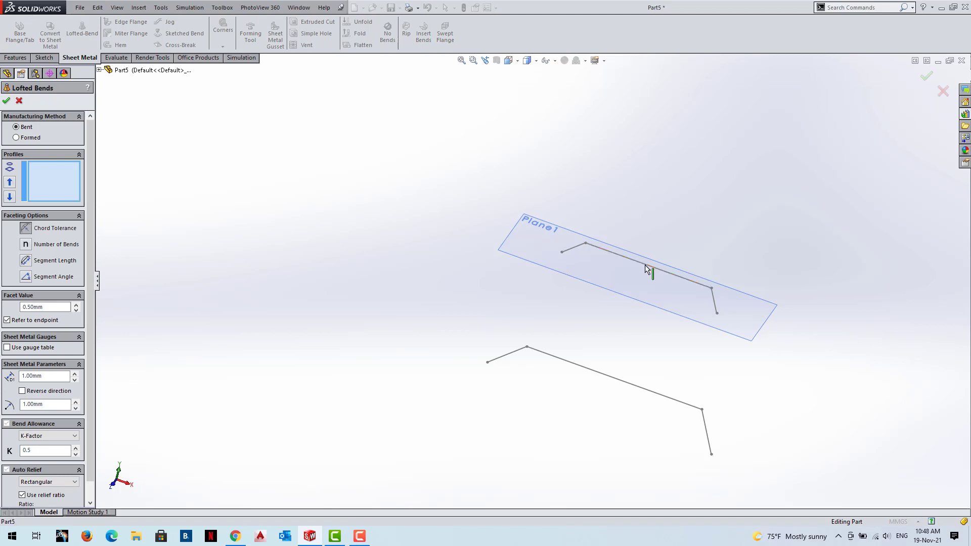
left_click(673, 403)
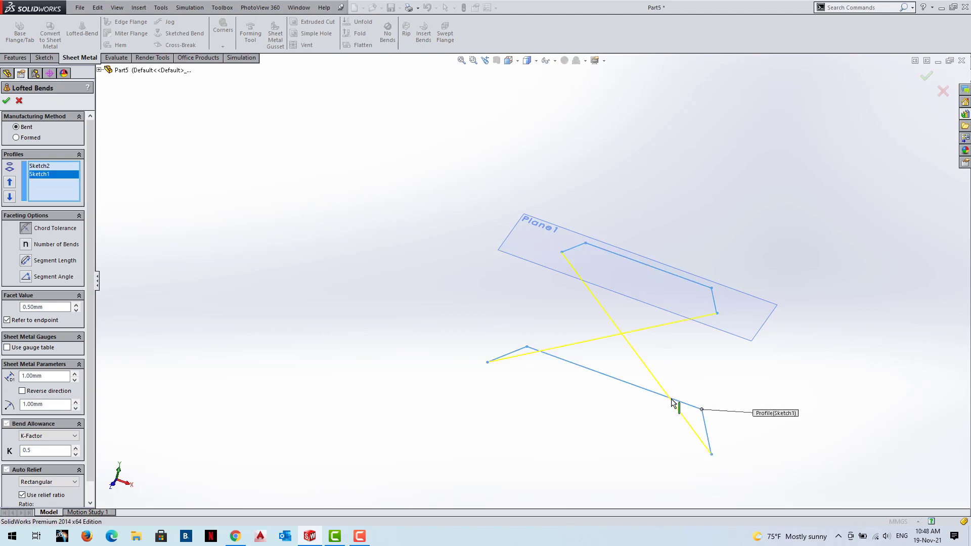
left_click(529, 349)
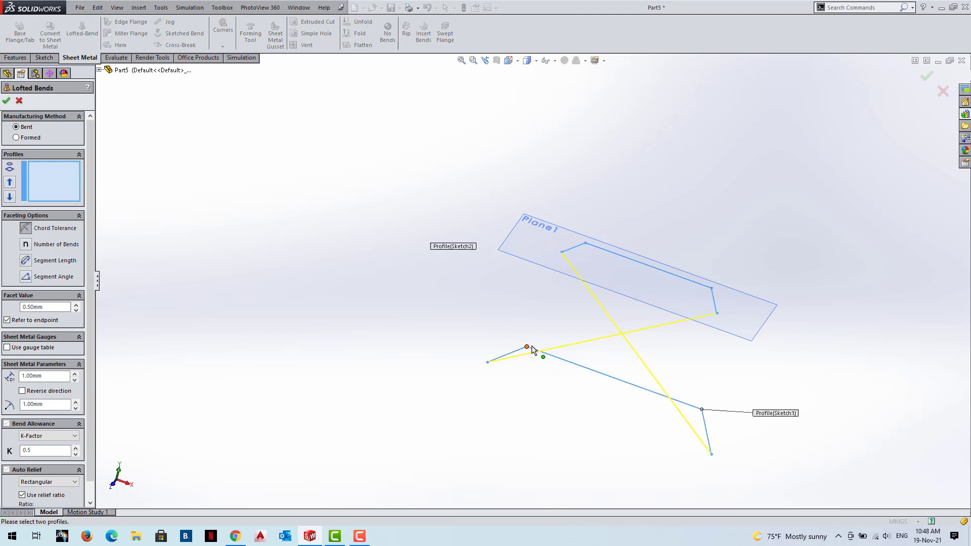
left_click(526, 348)
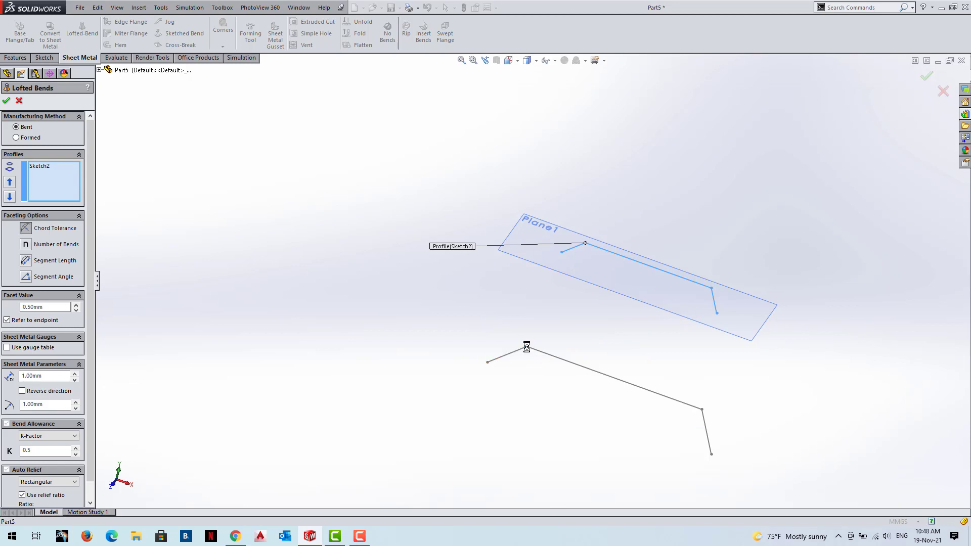
left_click(6, 101)
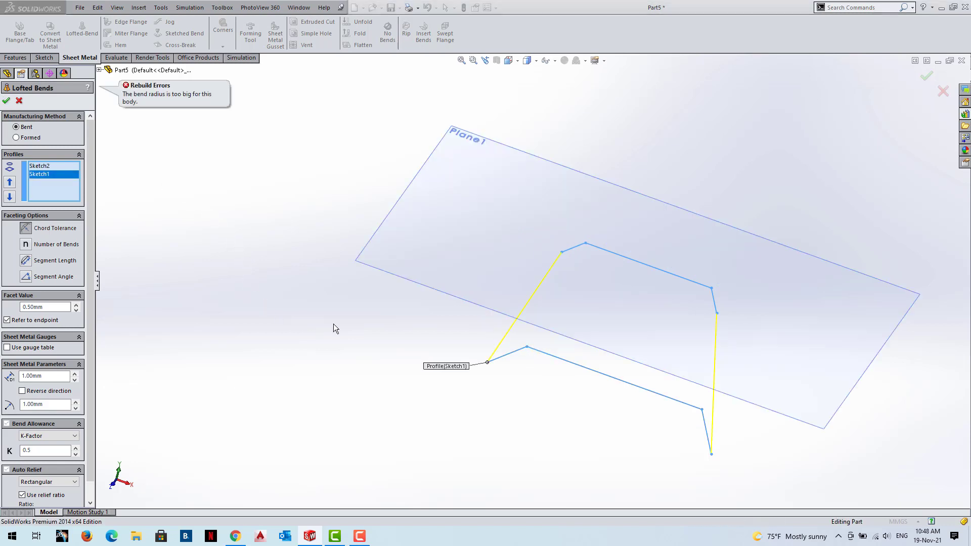
mouse_move(428, 272)
middle_mouse_down()
mouse_move(445, 250)
mouse_move(503, 340)
mouse_move(526, 282)
mouse_move(593, 333)
mouse_move(678, 256)
middle_mouse_up()
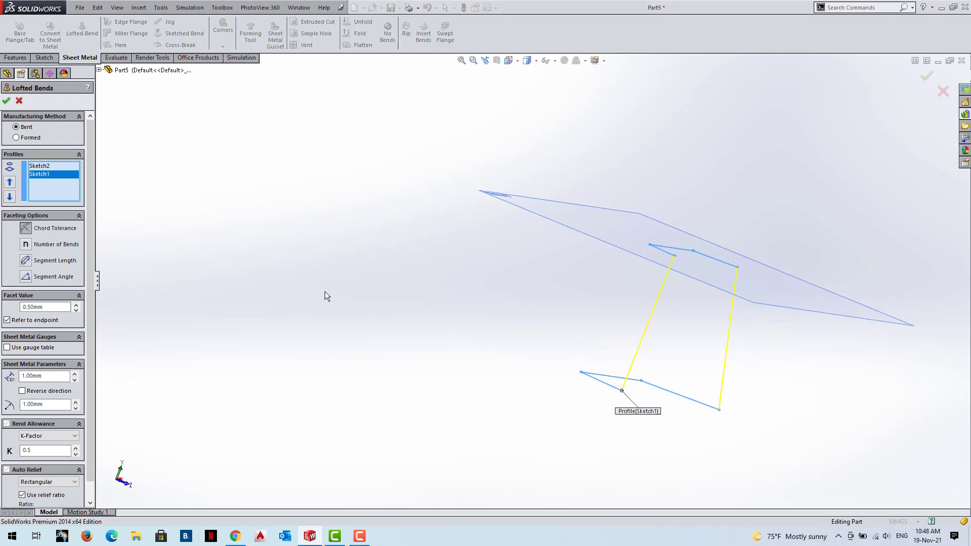
Try Segment Length then Segment Angle faceting, retry, remove Sketch1, and cancel
left_click(22, 260)
left_click(25, 277)
left_click(6, 102)
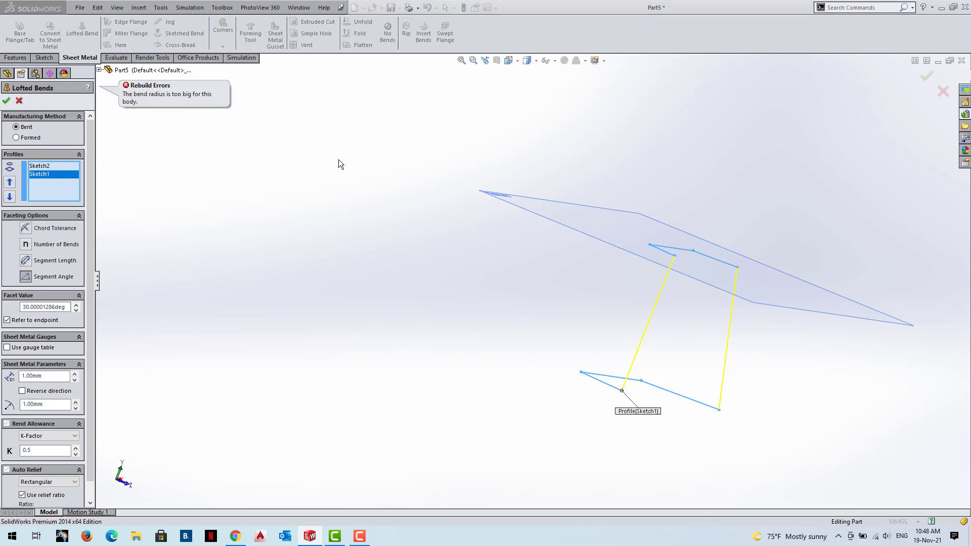
middle_click_drag(723, 357, 557, 398)
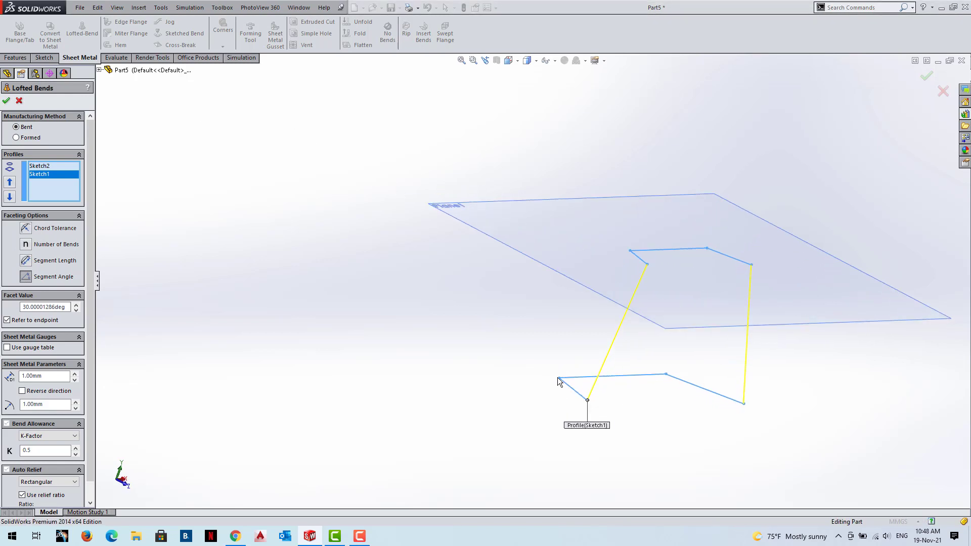
left_click(560, 377)
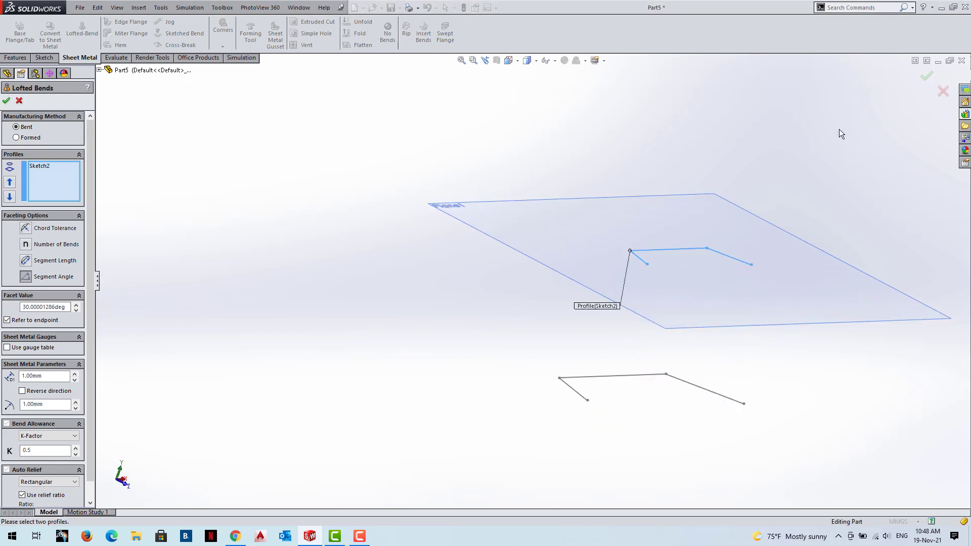
left_click(941, 92)
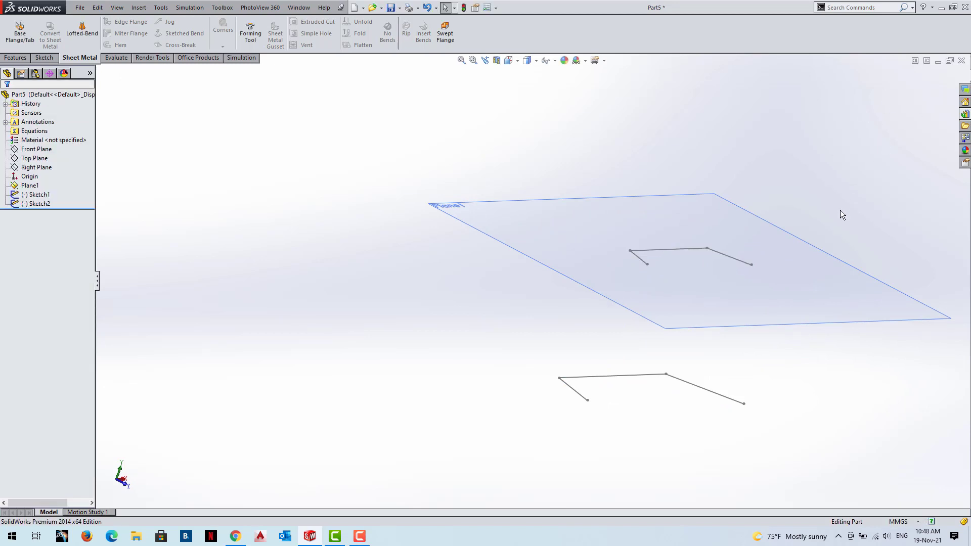
Drag Sketch2's left corner and leg endpoints outward to lengthen and splay both end legs
left_click(736, 260)
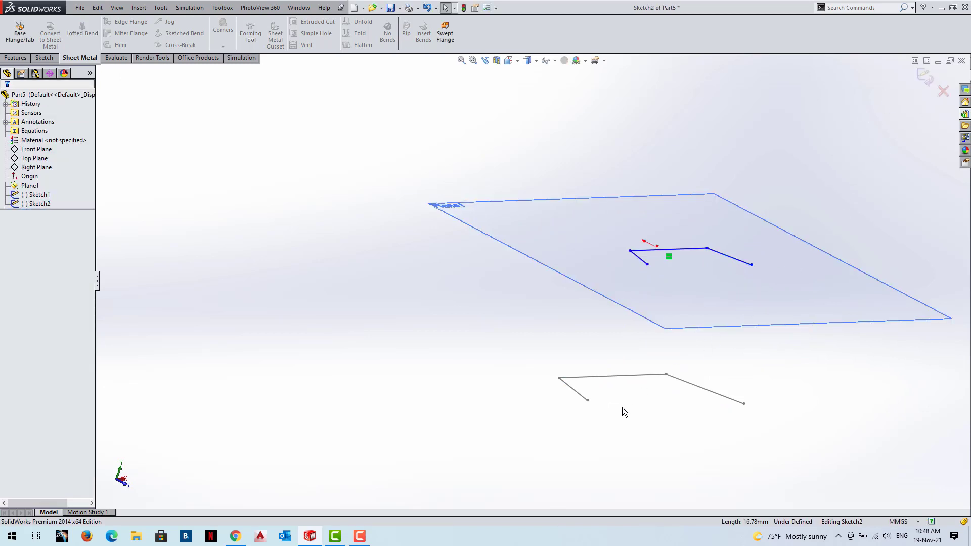
mouse_move(556, 435)
middle_mouse_down()
mouse_move(609, 404)
mouse_move(457, 474)
mouse_move(589, 506)
middle_mouse_up()
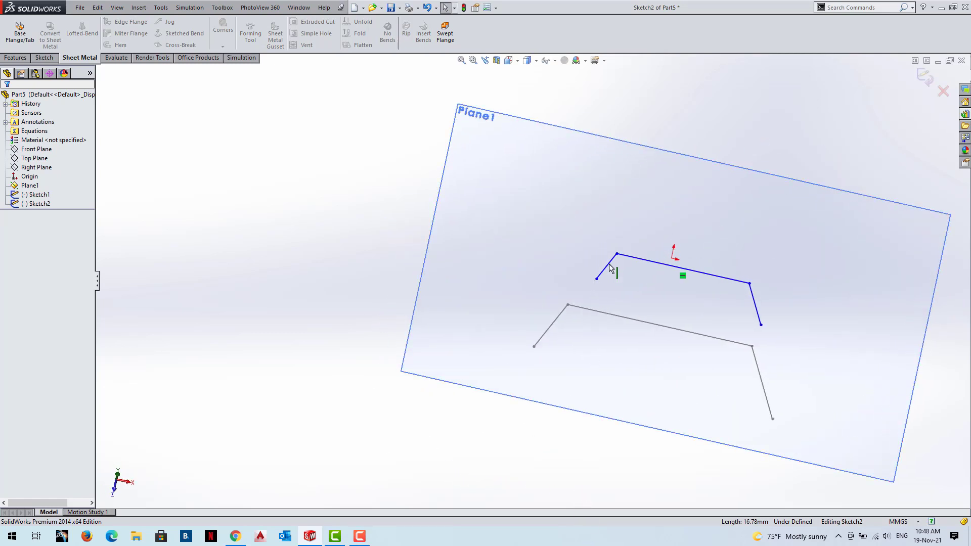
left_click_drag(618, 253, 597, 242)
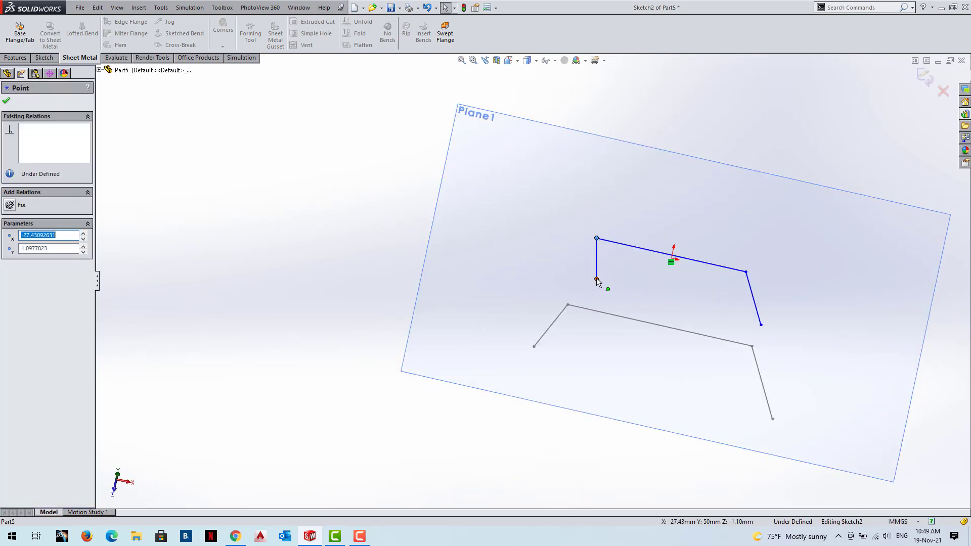
left_click_drag(597, 278, 557, 297)
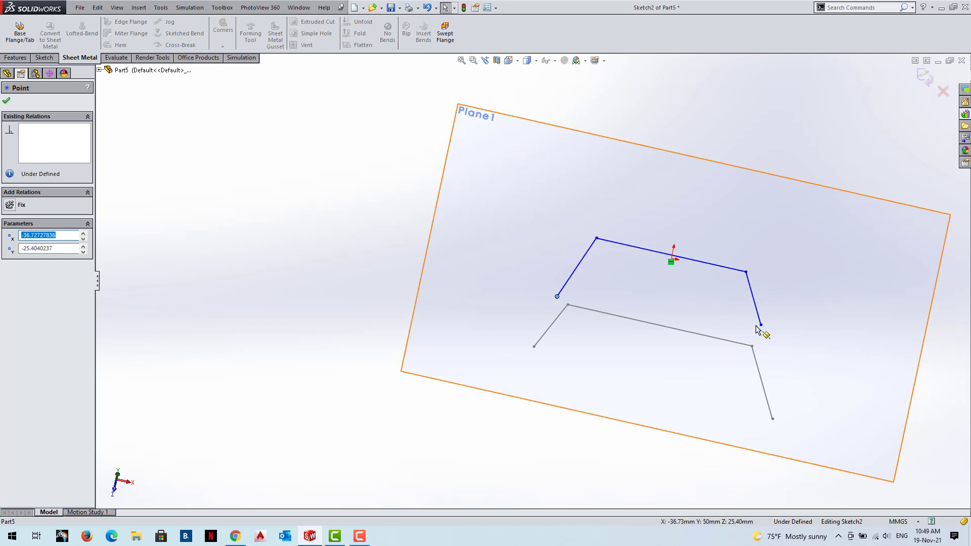
left_click_drag(762, 324, 792, 349)
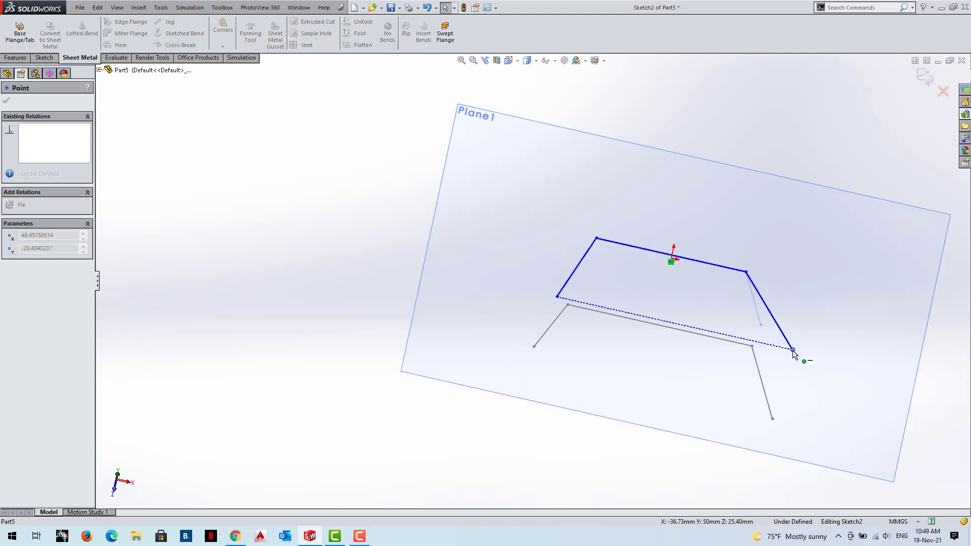
left_click(925, 77)
middle_click_drag(653, 358, 702, 262)
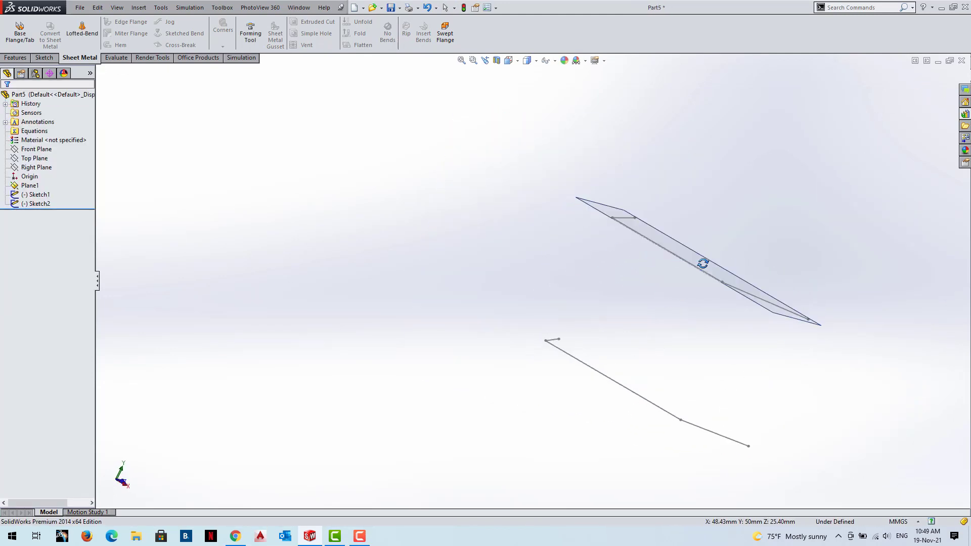
Loft a sheet-metal bend from Sketch2 to Sketch1, creating Lofted Bends5 in Part5
left_click(78, 33)
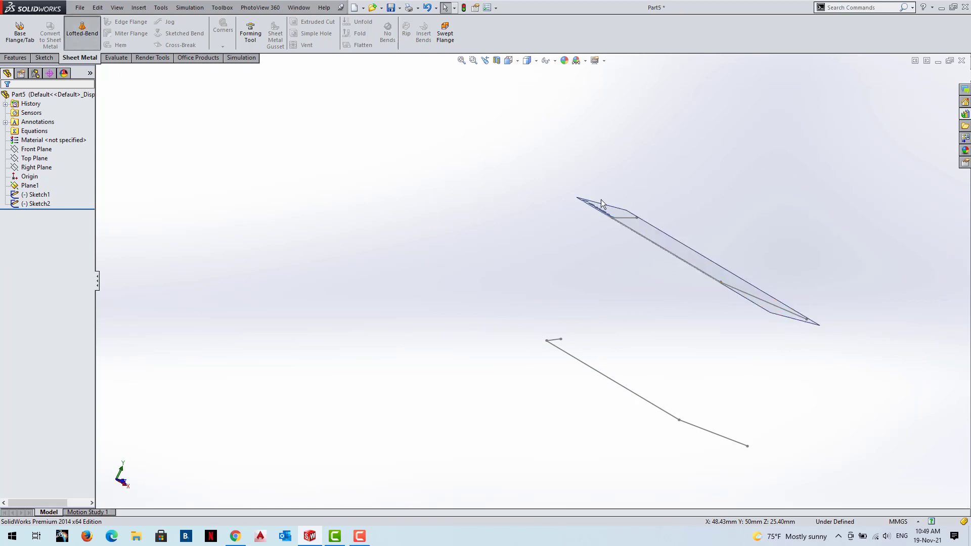
left_click(634, 216)
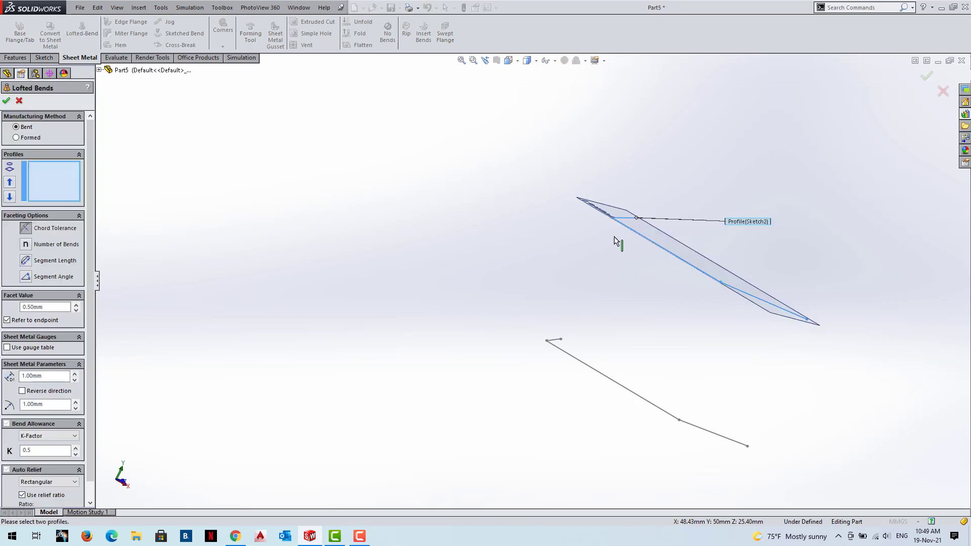
left_click(553, 348)
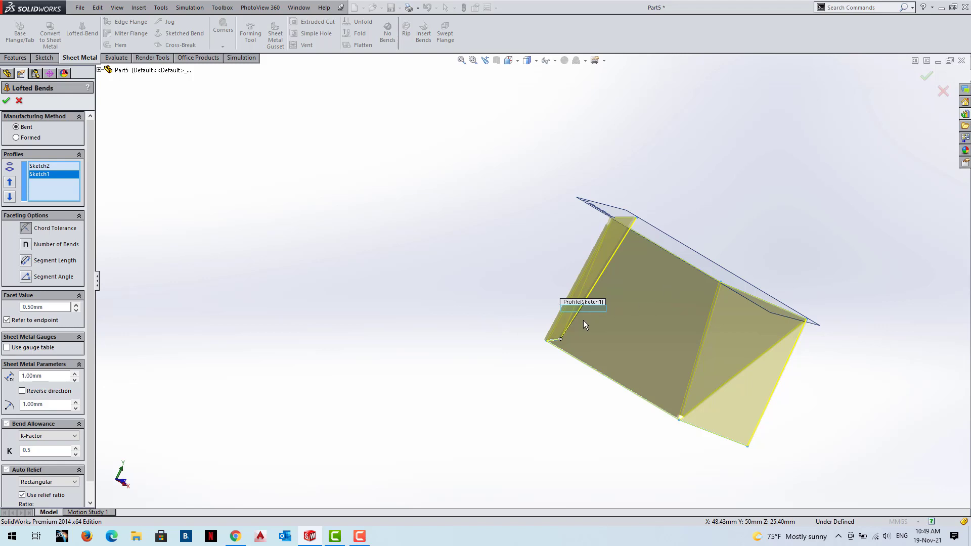
middle_click_drag(583, 320, 460, 414)
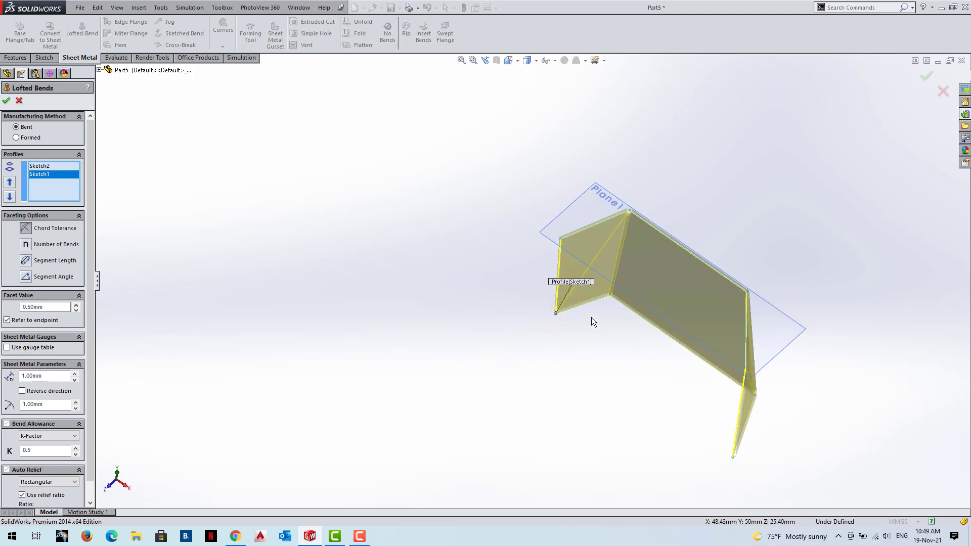
scroll(591, 317, "down", 3)
scroll(611, 268, "up", 2)
scroll(611, 269, "up", 1)
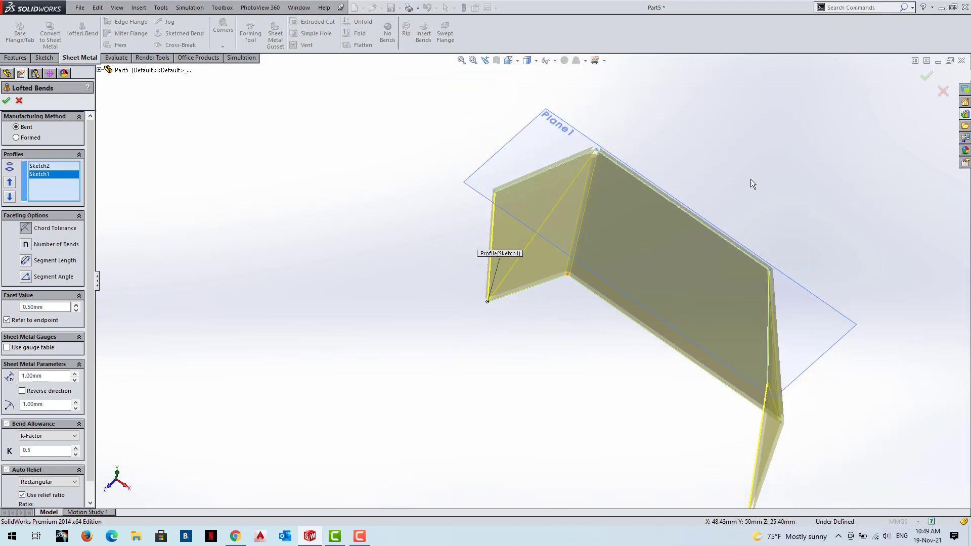
left_click(926, 75)
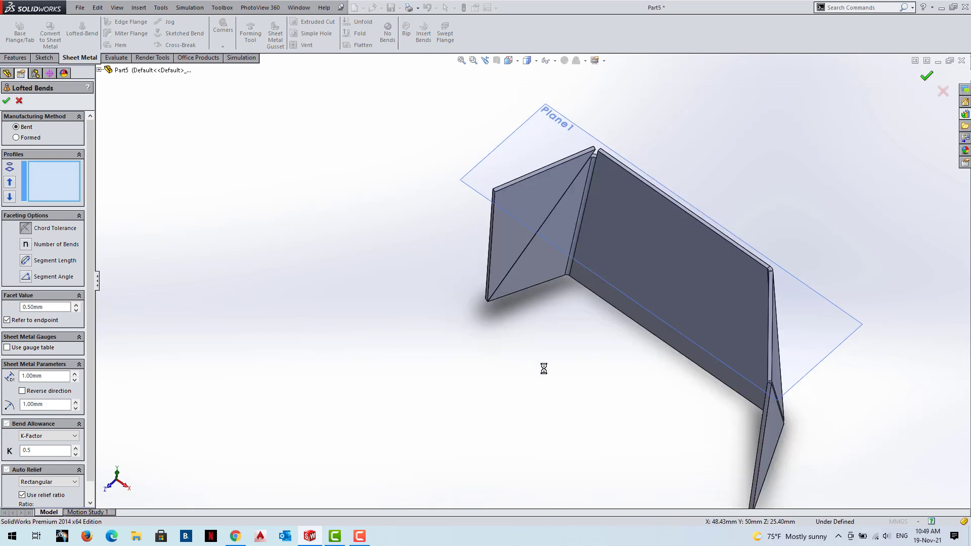
mouse_move(544, 369)
middle_mouse_down()
mouse_move(626, 336)
mouse_move(727, 234)
mouse_move(722, 181)
mouse_move(713, 180)
middle_mouse_up()
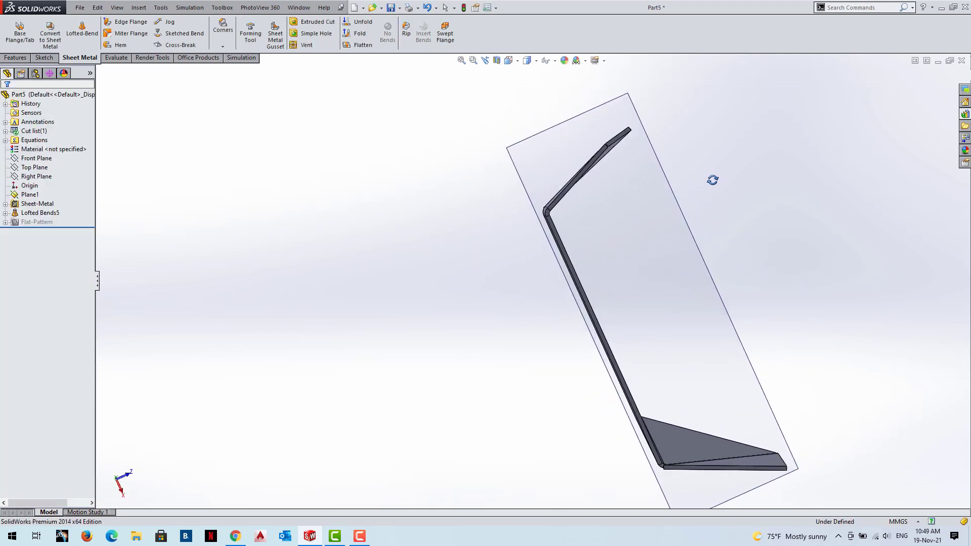
mouse_move(690, 369)
middle_mouse_down()
mouse_move(670, 356)
mouse_move(681, 348)
middle_mouse_up()
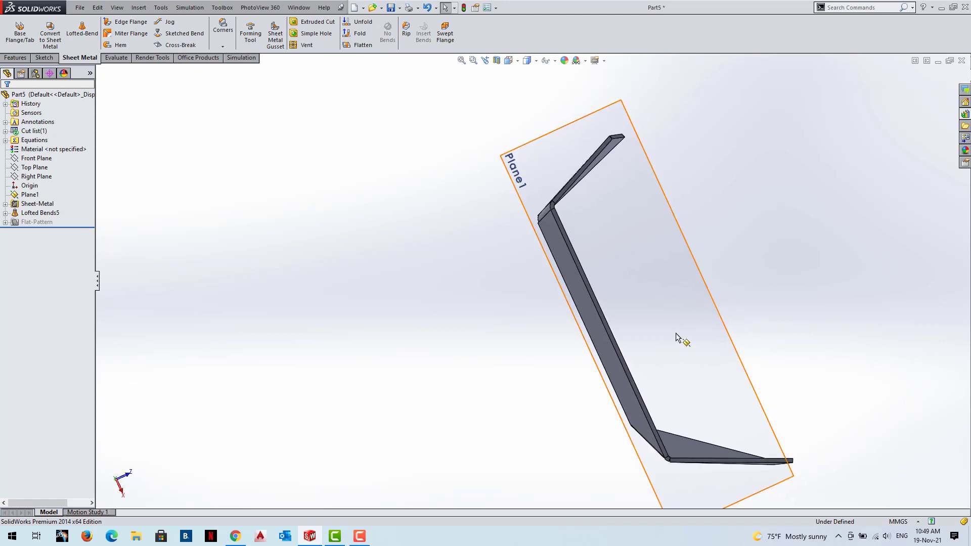
left_click(680, 291)
key("space")
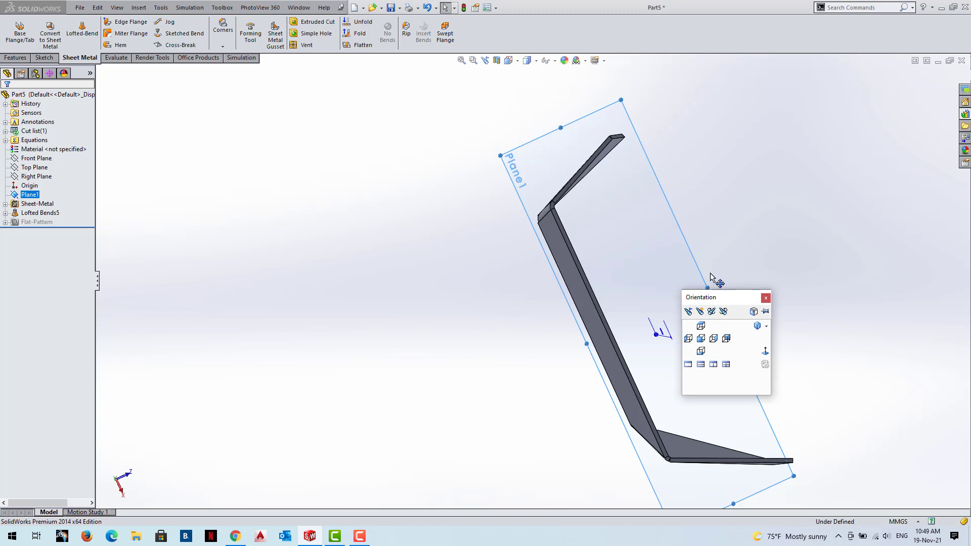
left_click(765, 350)
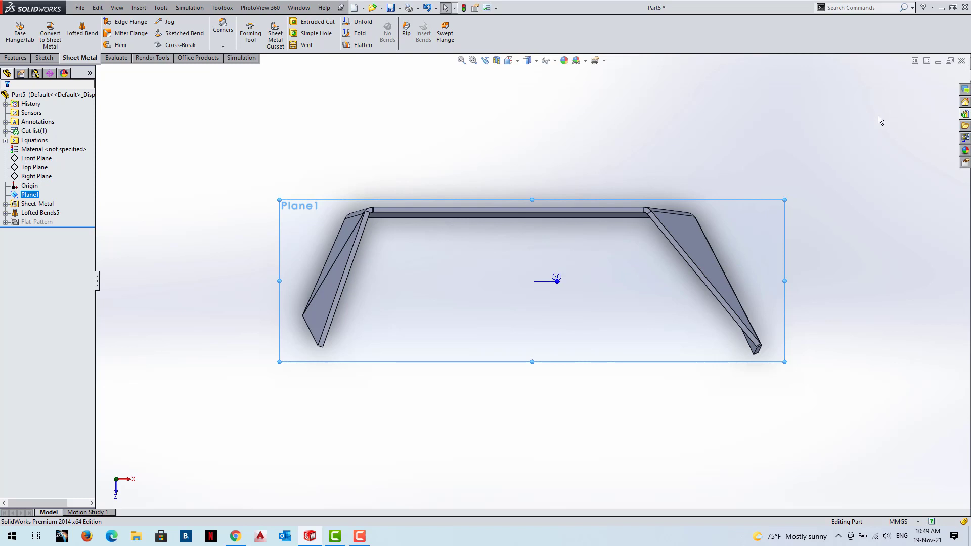
key("Escape")
middle_click_drag(622, 191, 620, 161)
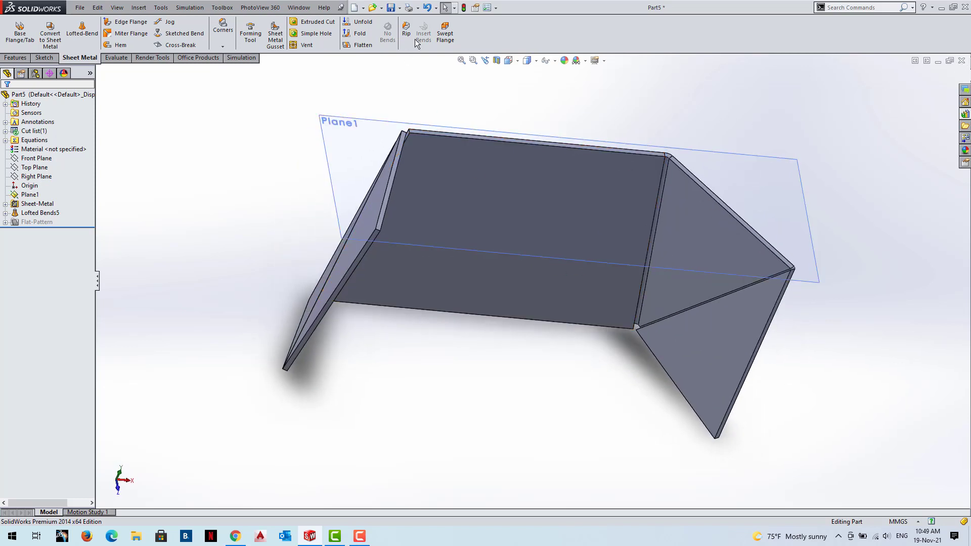
Flatten Lofted Bends5 to view its rectangular blank with bend lines, then fold it back
left_click(368, 47)
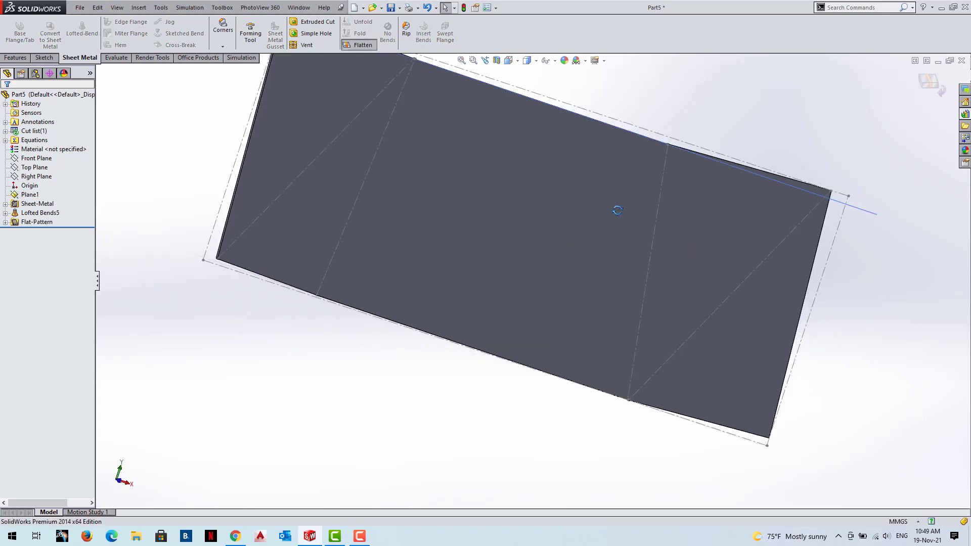
mouse_move(618, 208)
middle_mouse_down()
mouse_move(521, 159)
mouse_move(541, 243)
mouse_move(617, 245)
middle_mouse_up()
middle_click_drag(618, 246, 618, 246)
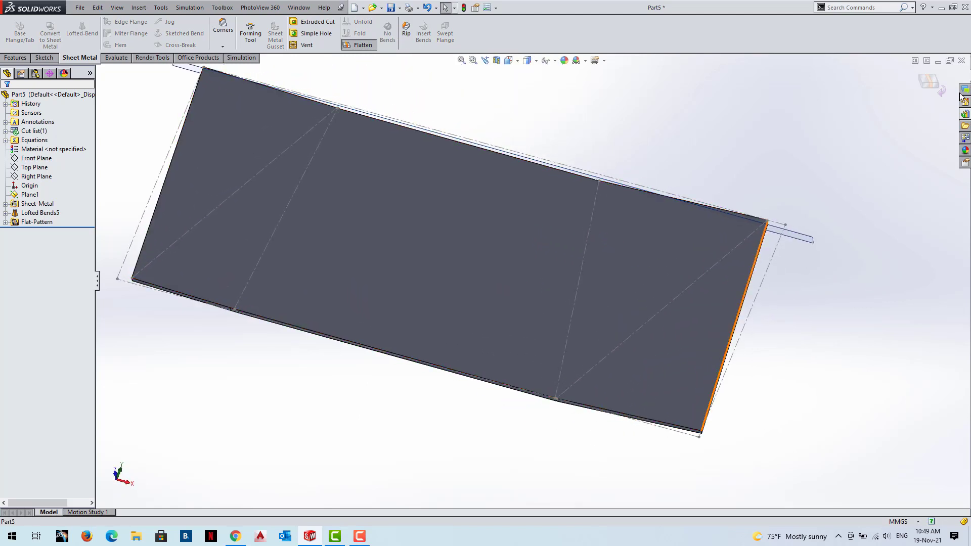
left_click(940, 84)
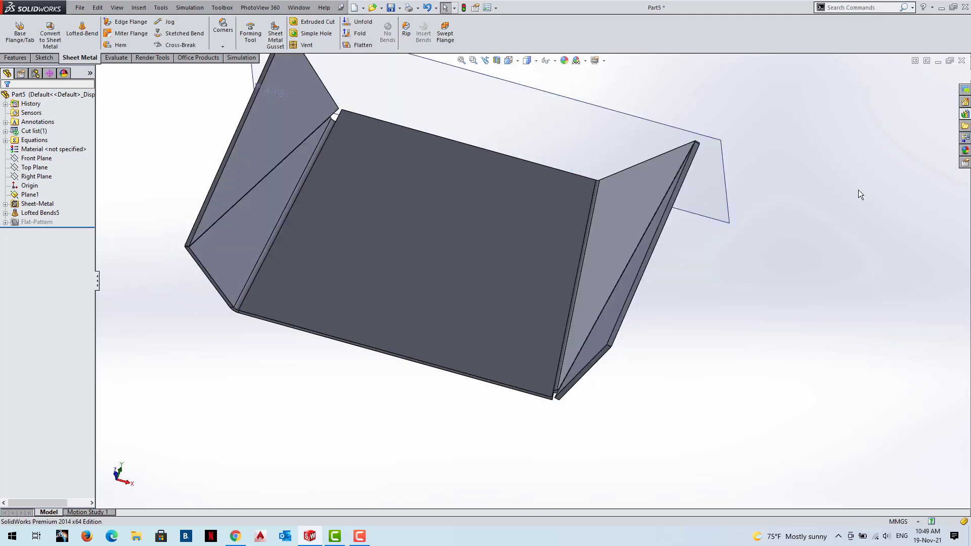
left_click(360, 536)
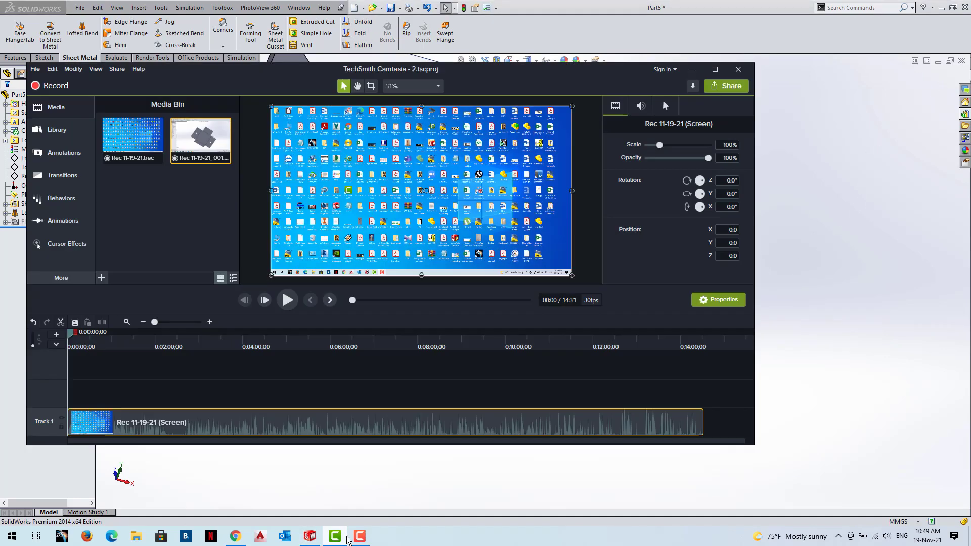